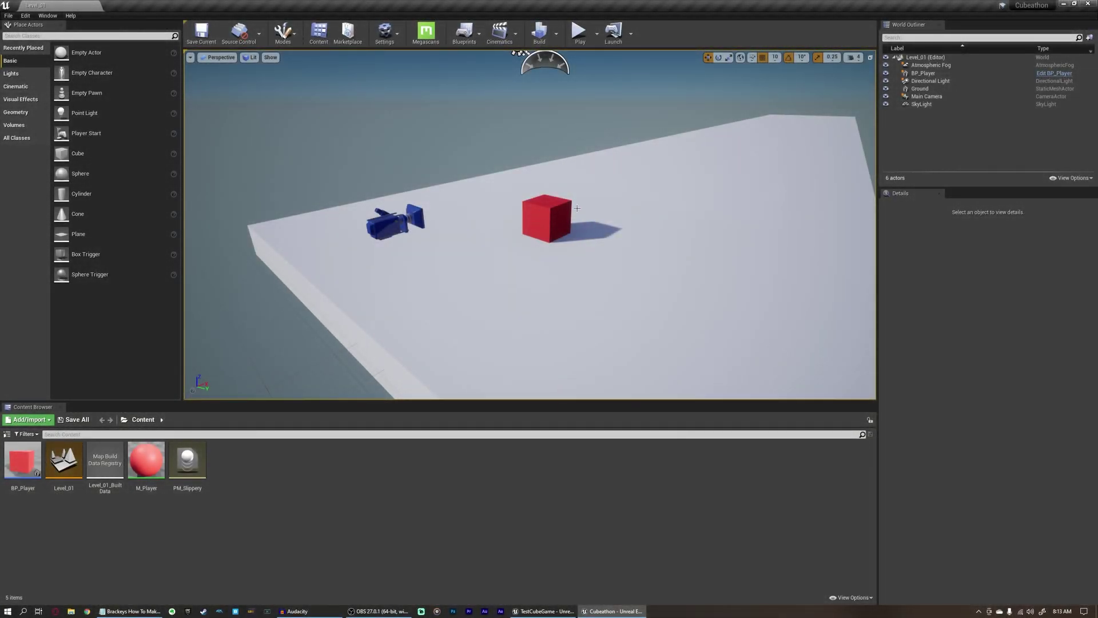
Select the red player cube in the level
right_drag(557, 217, 571, 215)
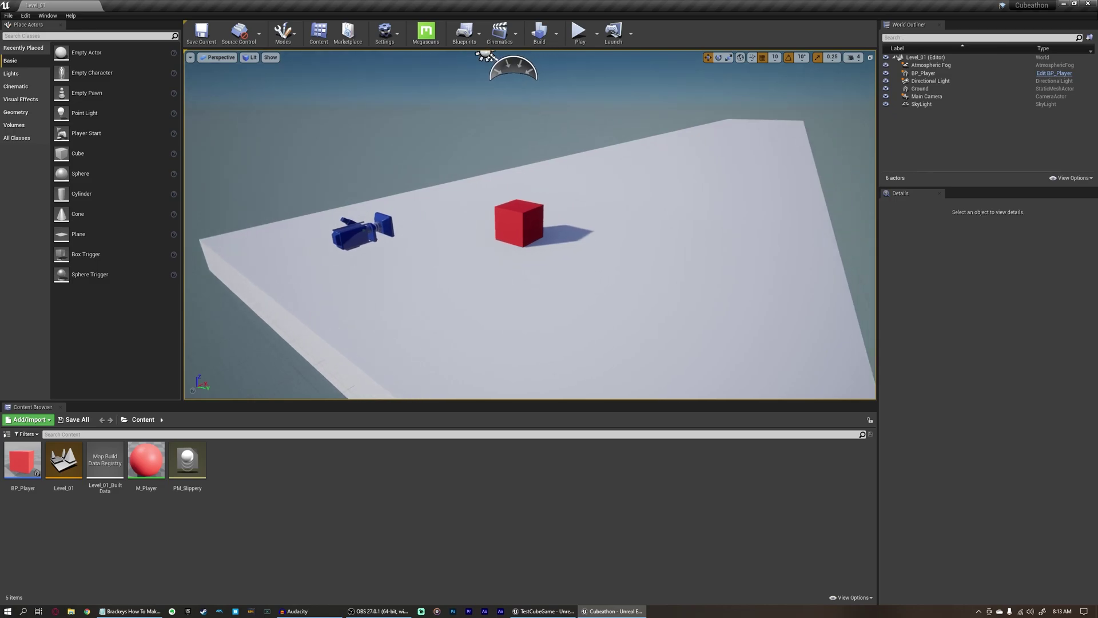
click(526, 226)
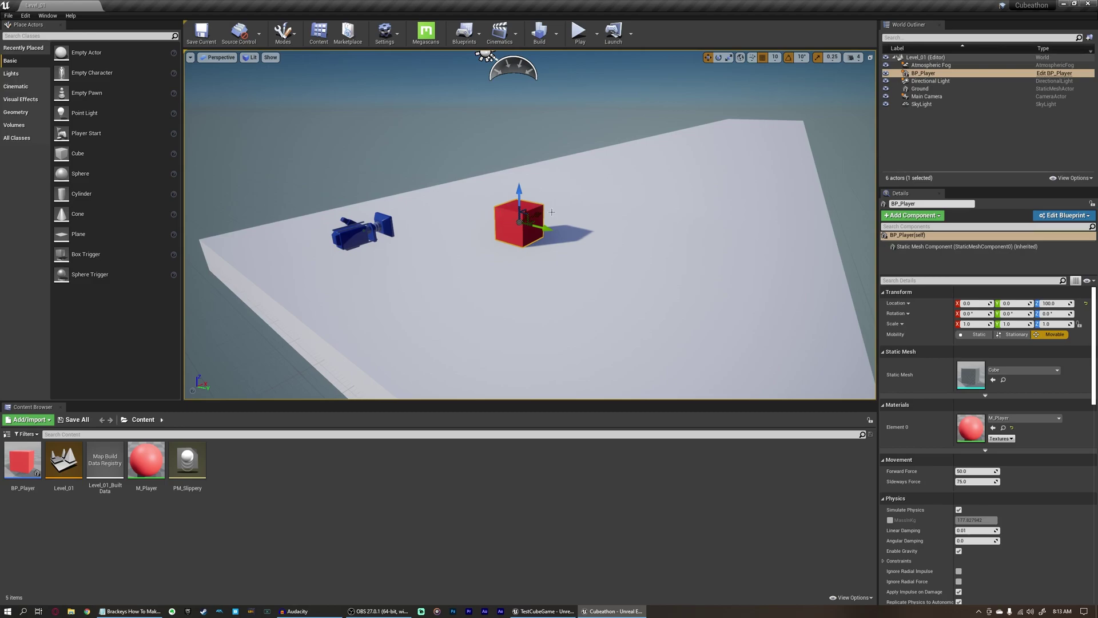
right_drag(508, 227, 568, 174)
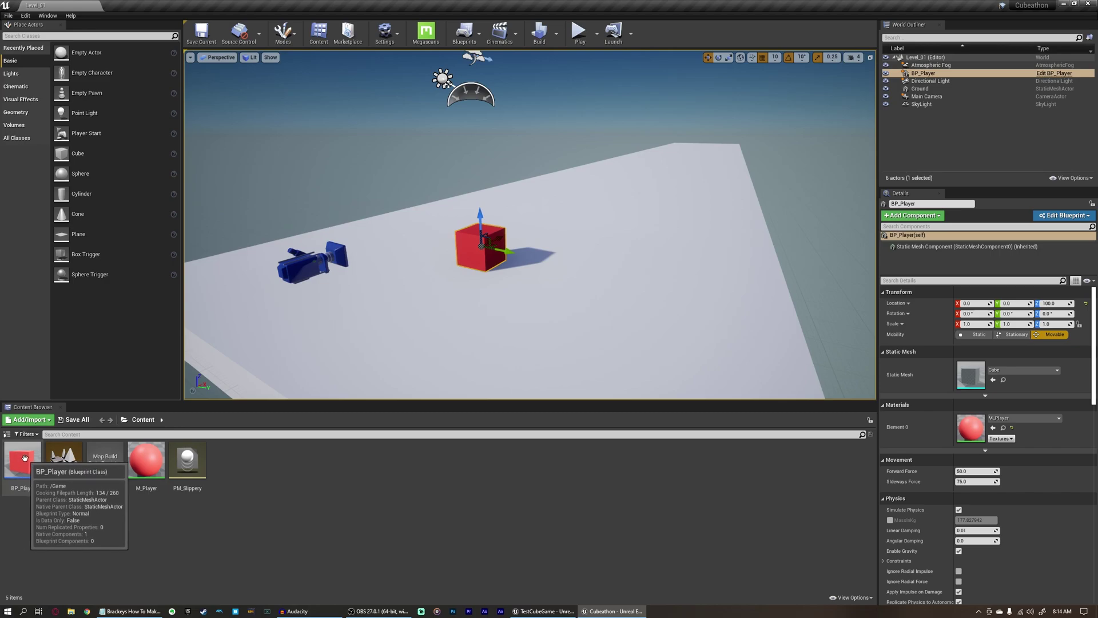
right_click(277, 470)
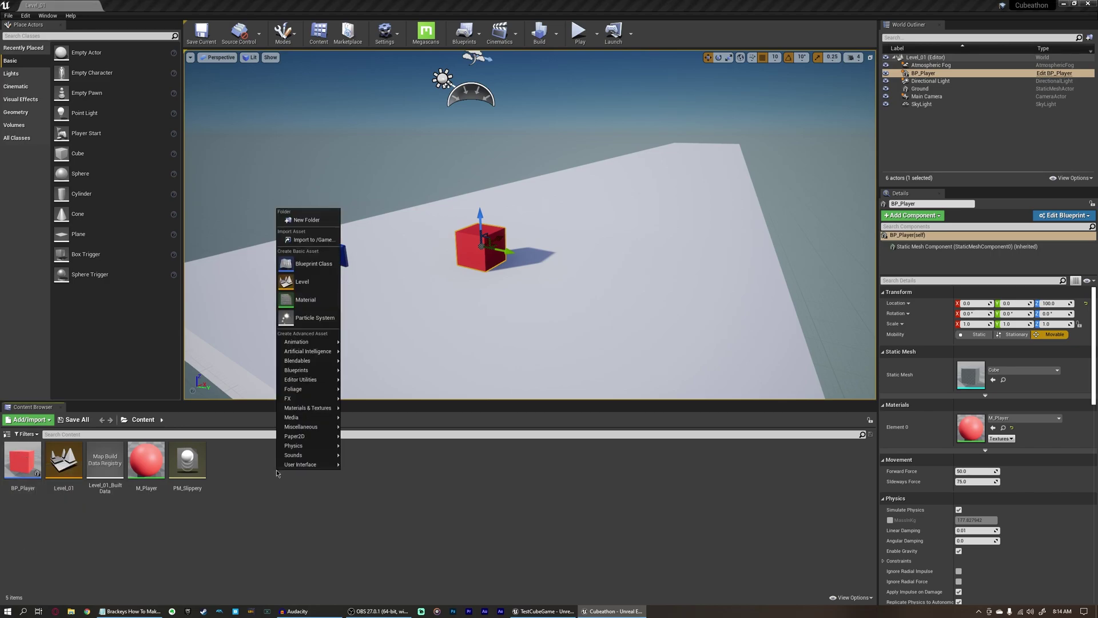
click(313, 264)
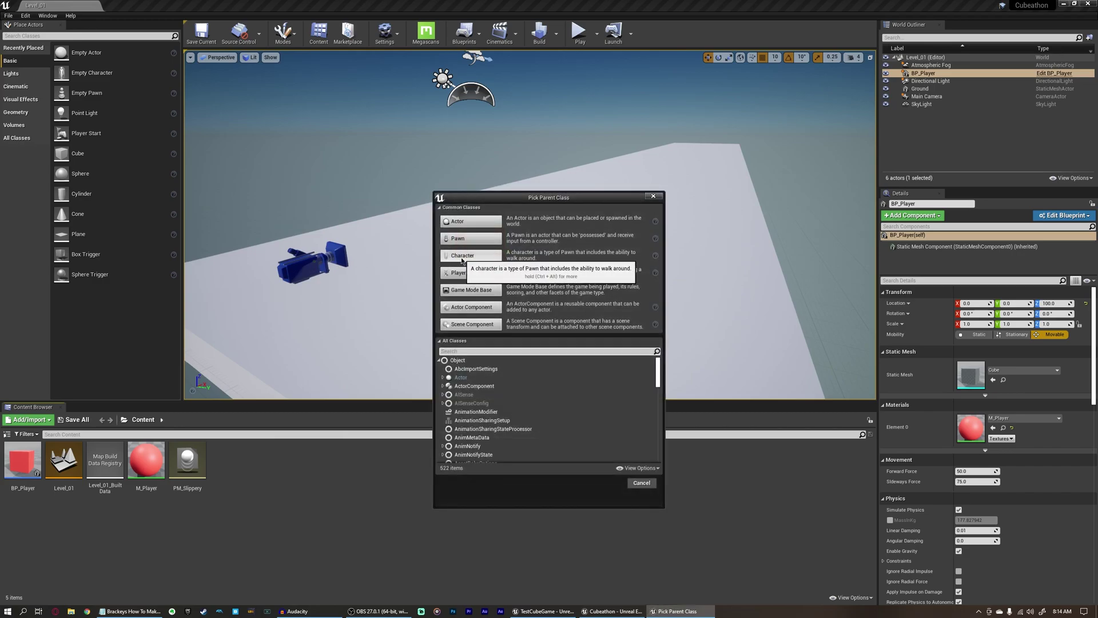
key(Escape)
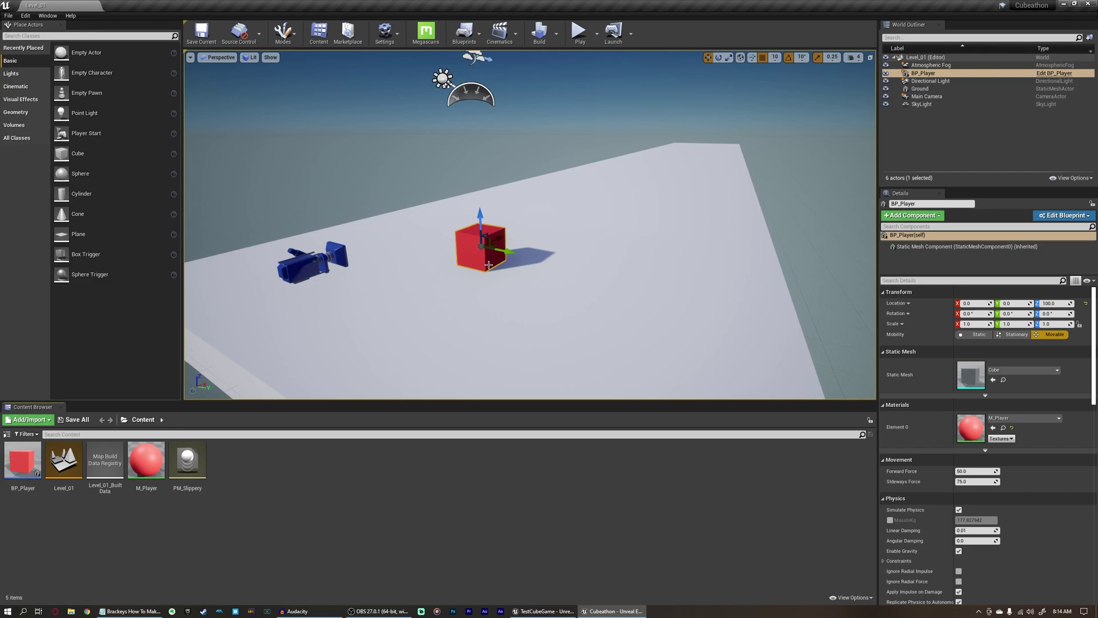
Open the red cube's BP_Player blueprint for editing and show its 3D viewport
right_drag(589, 263, 573, 271)
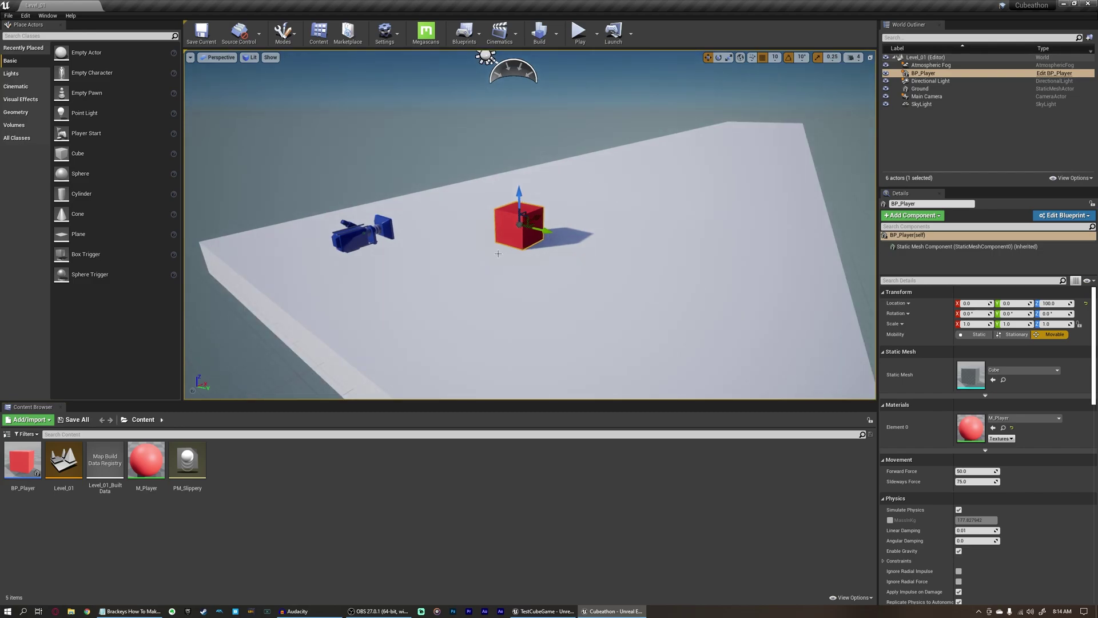
right_drag(565, 199, 573, 211)
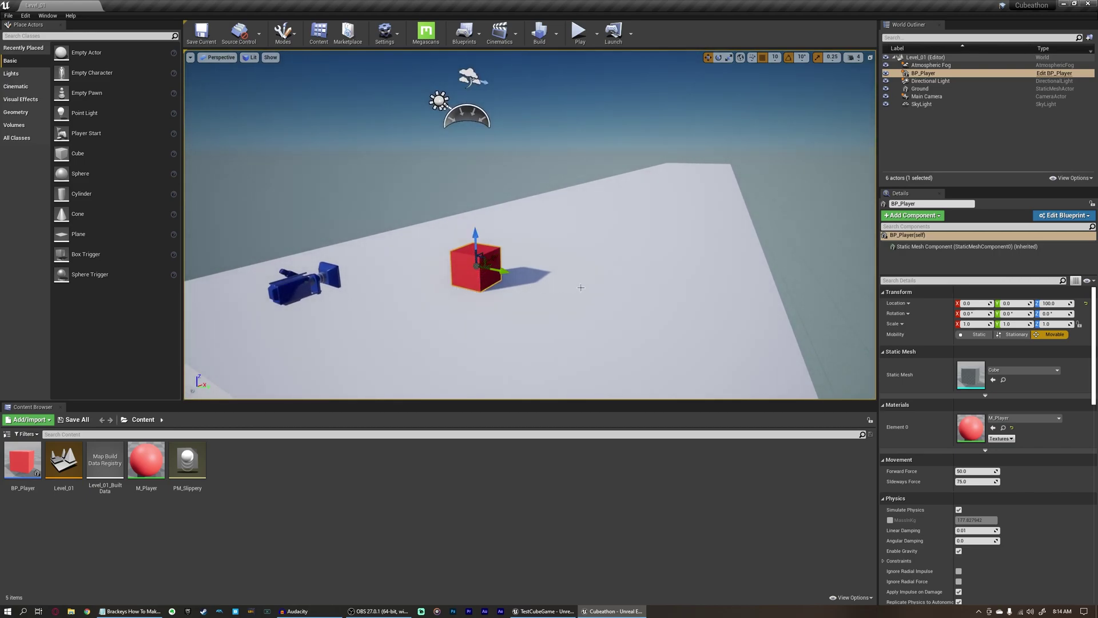
right_drag(580, 287, 543, 255)
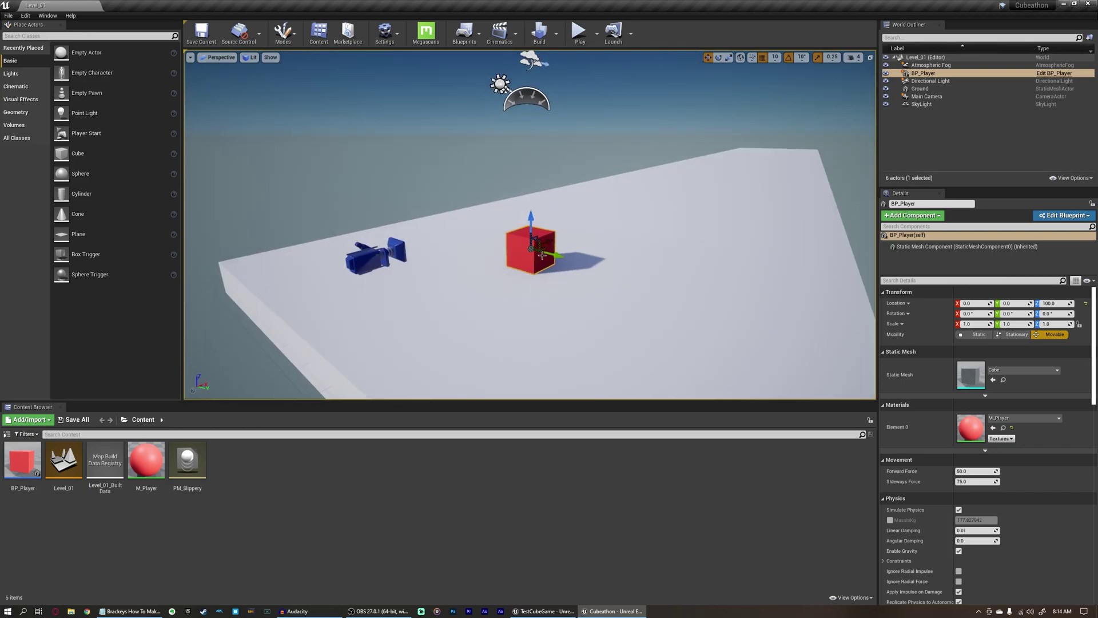
right_drag(519, 264, 536, 259)
click(1057, 220)
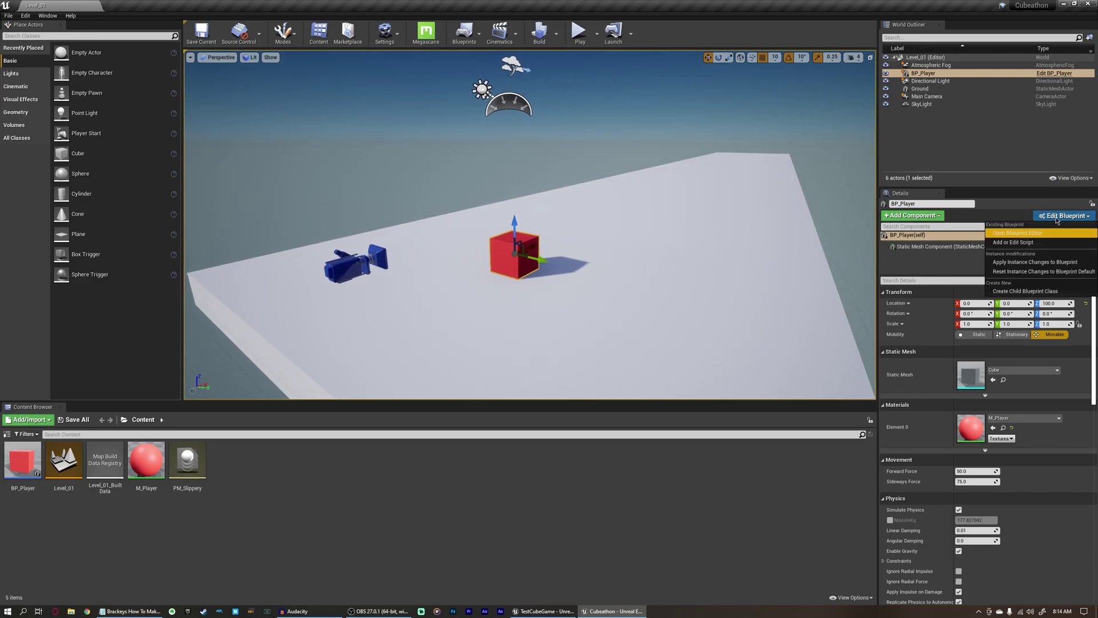
click(1036, 233)
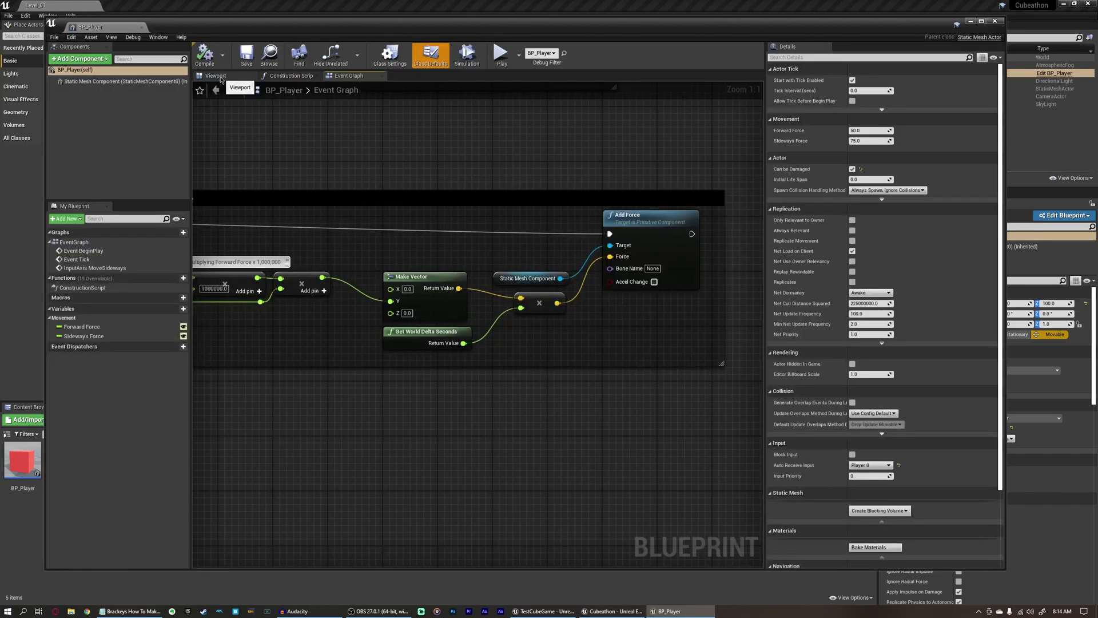
click(219, 76)
Add a Spring Arm component to the static mesh component of BP_Player
click(94, 60)
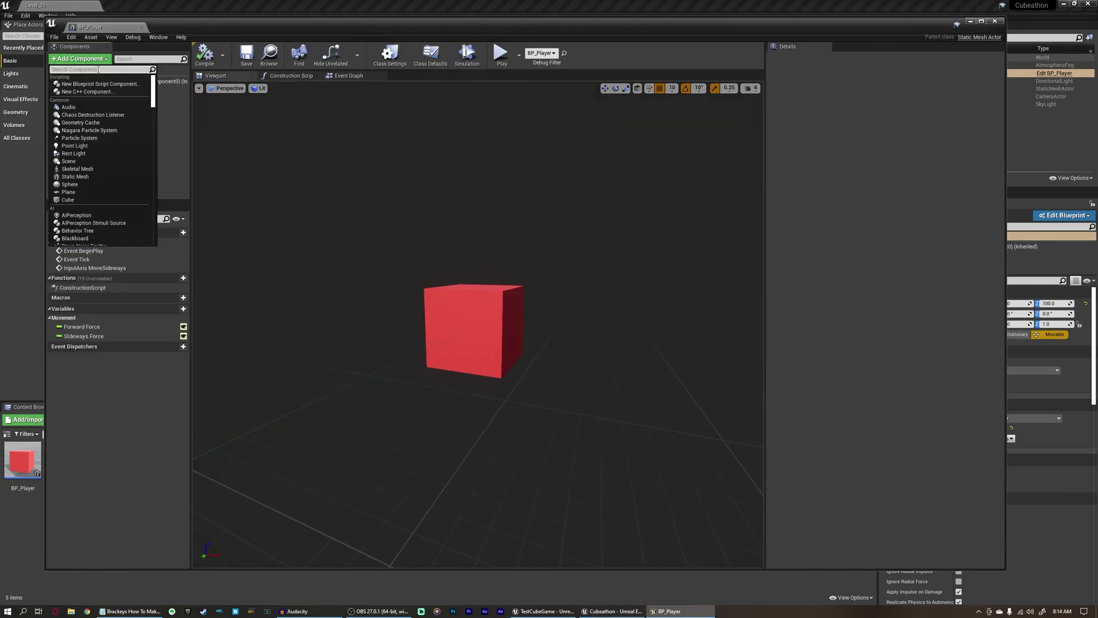
click(98, 69)
text(spring)
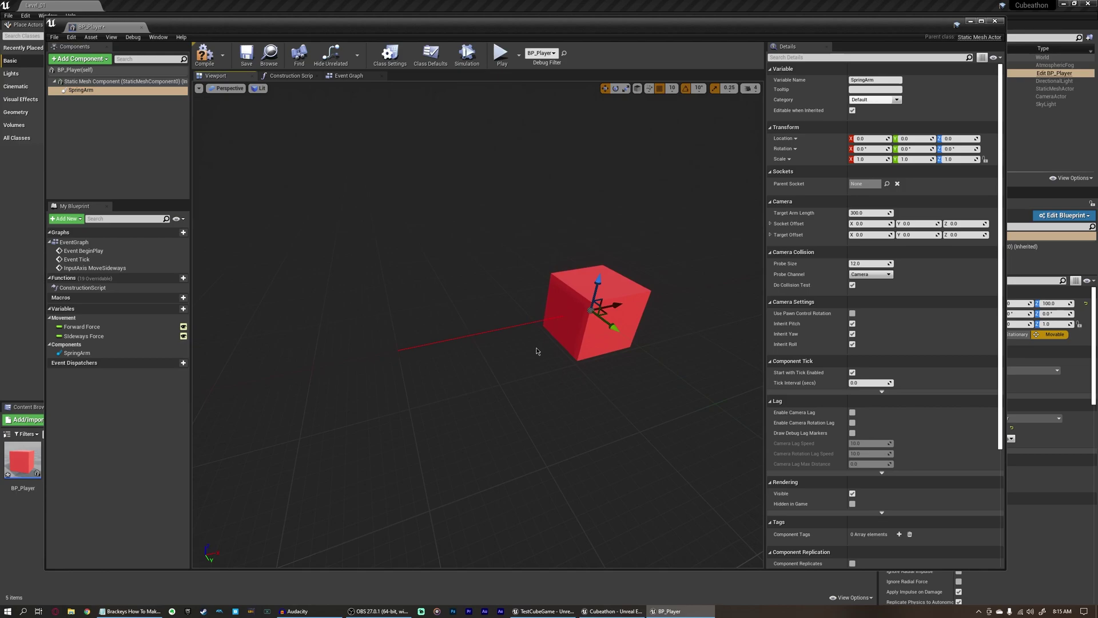
Add a Camera component as a child of the spring arm
click(92, 59)
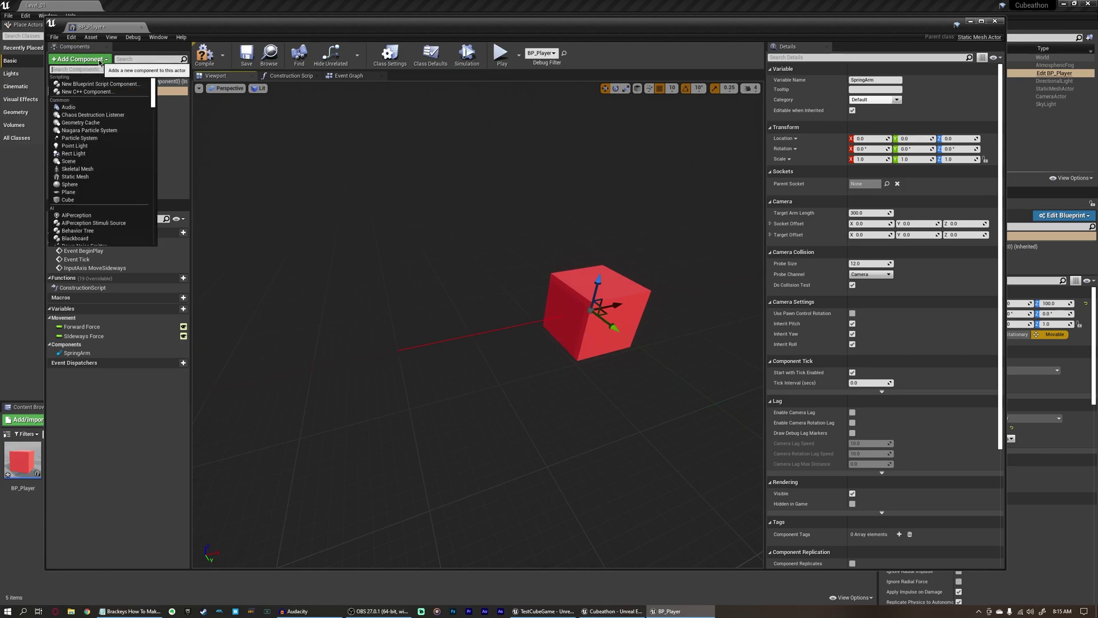
text(camera)
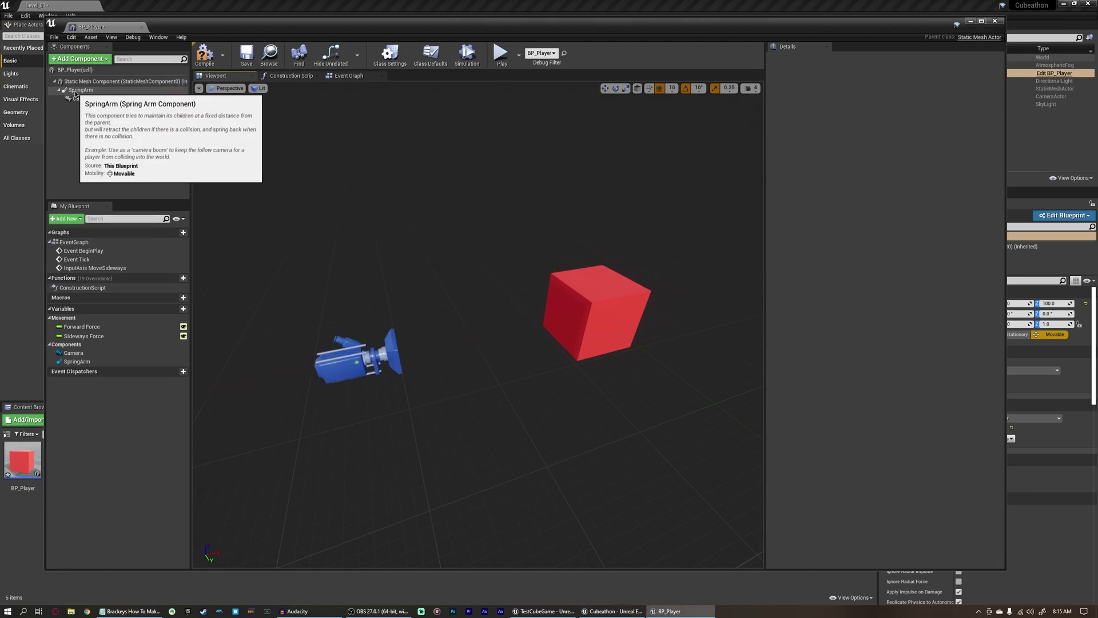
click(74, 90)
click(78, 99)
Set the spring arm's target arm length to 550 and its socket offset Z to 210
click(80, 90)
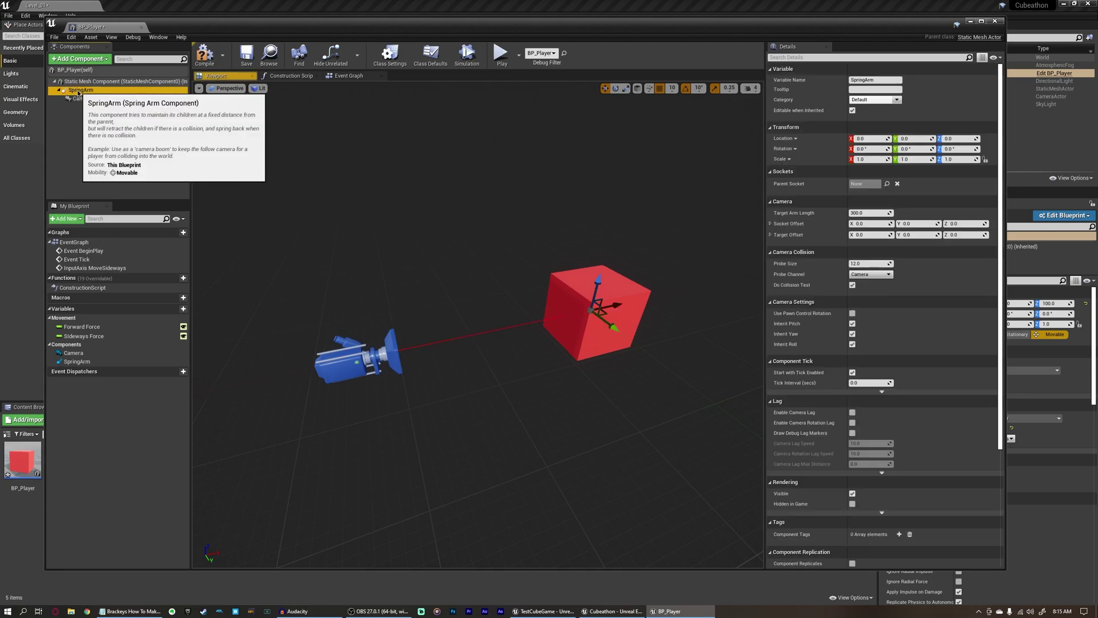
click(866, 212)
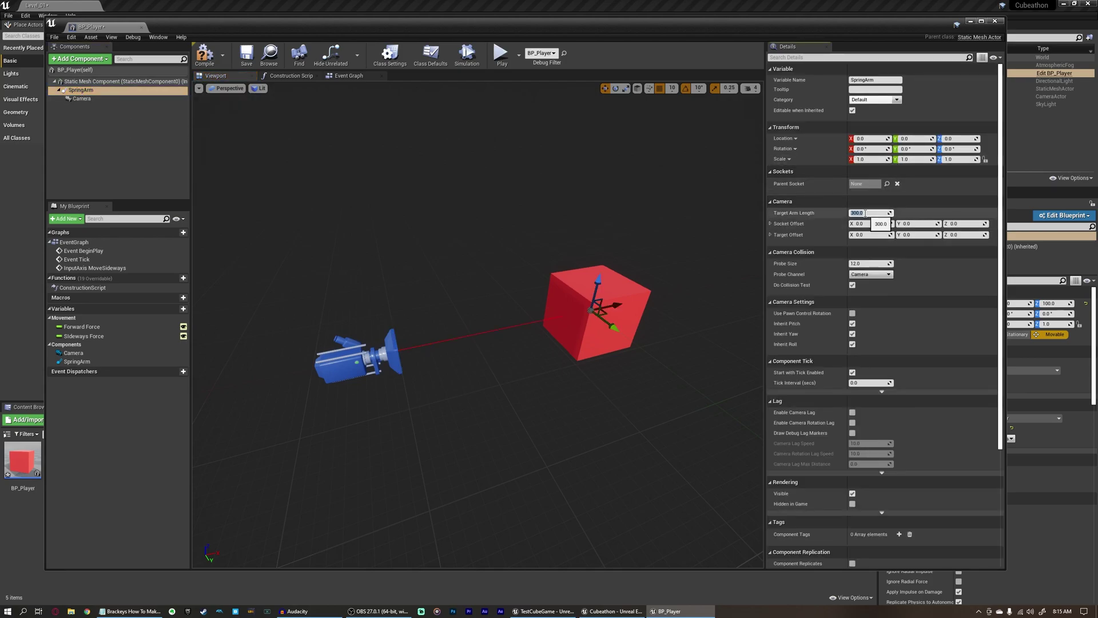
text(550)
key(Return)
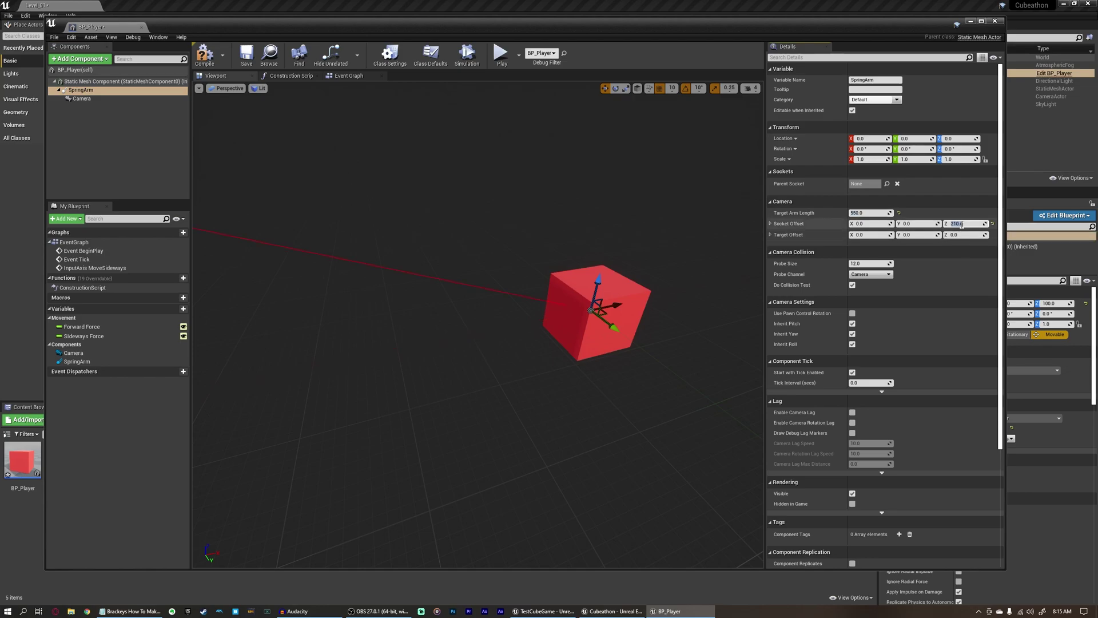
right_drag(595, 309, 509, 312)
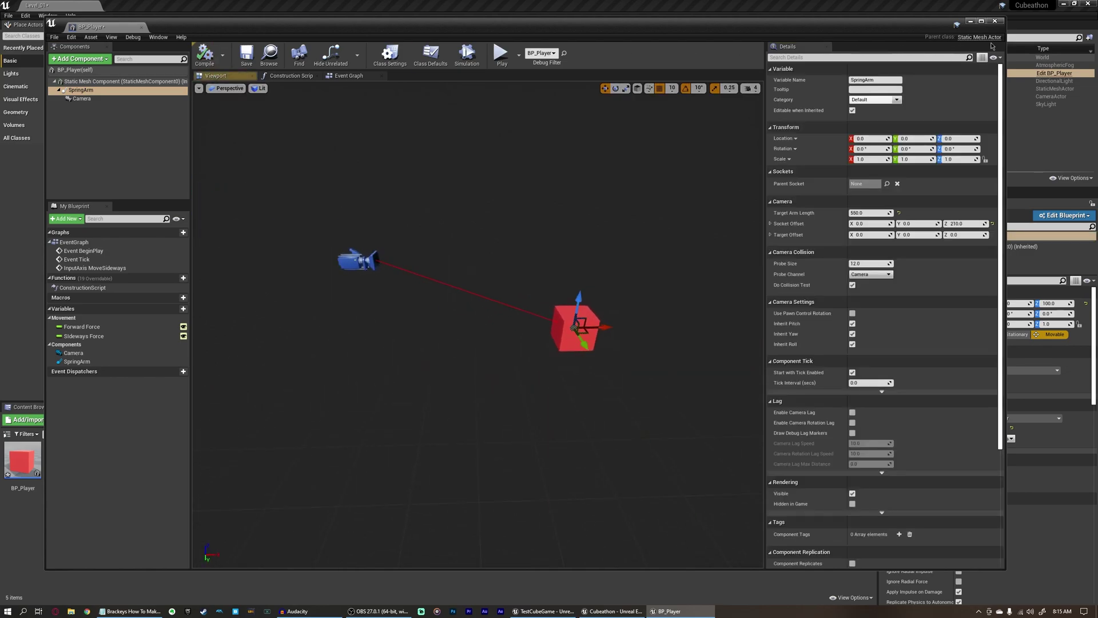
Close the blueprint editor and set Auto Activate for Player to Disabled on the Main Camera actor
click(995, 22)
right_drag(486, 211, 423, 246)
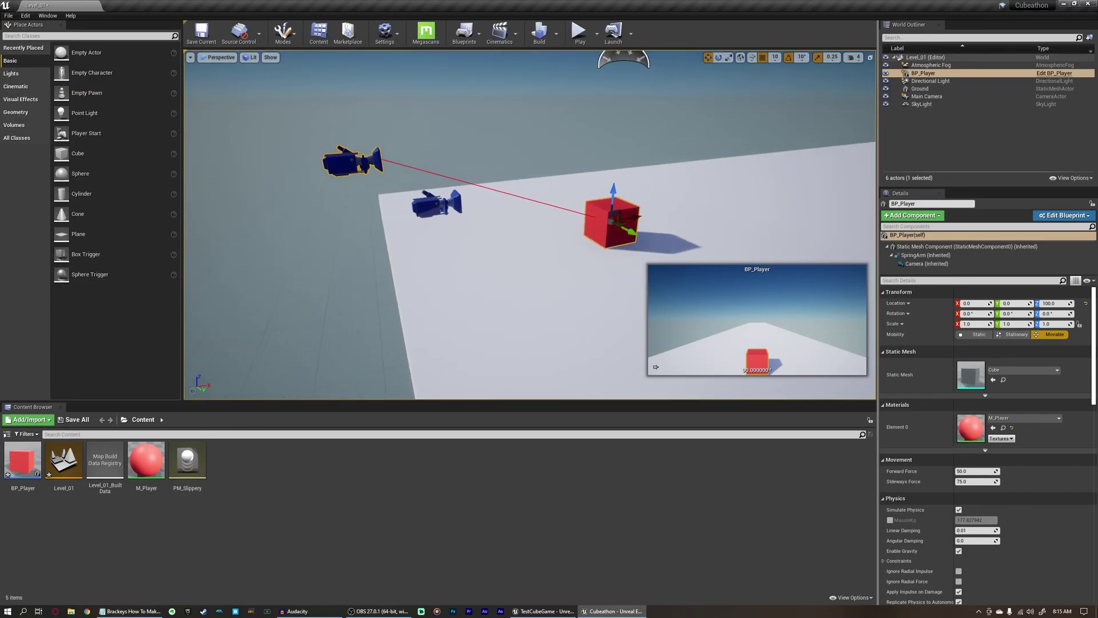
click(433, 203)
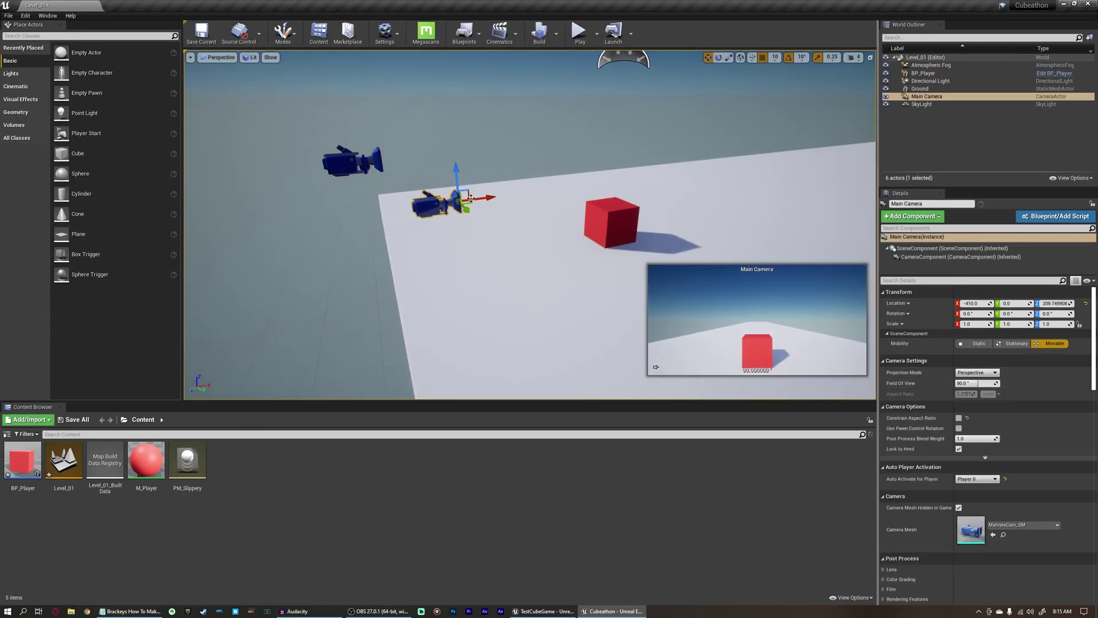
click(930, 97)
scroll(899, 413, down, 2)
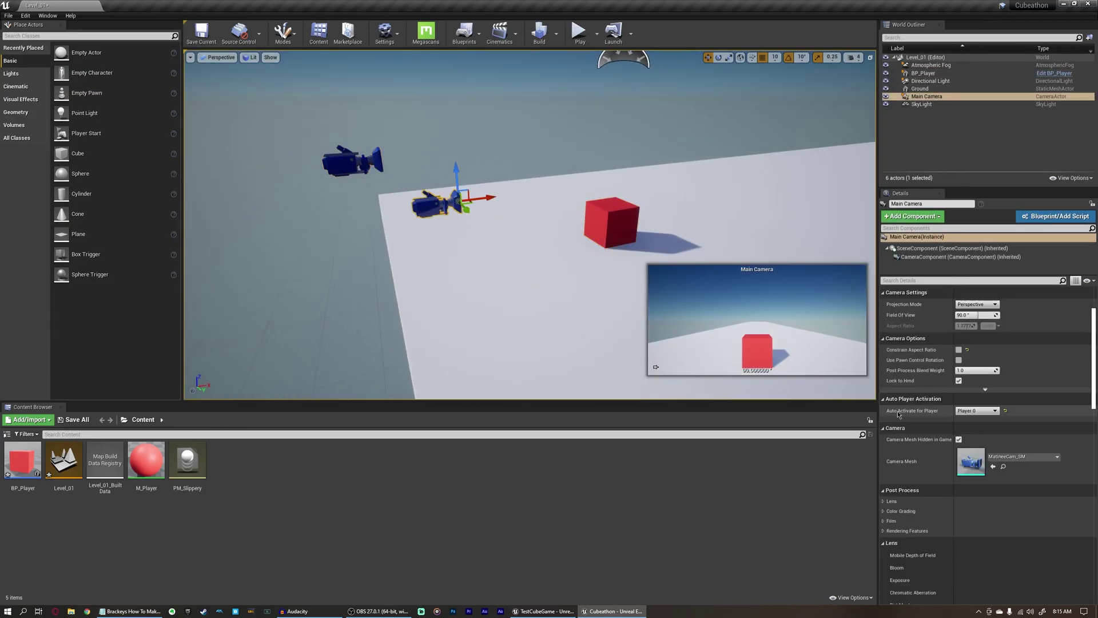
click(965, 411)
click(972, 419)
Play the level in the editor to test the camera view, and stop the session
click(579, 31)
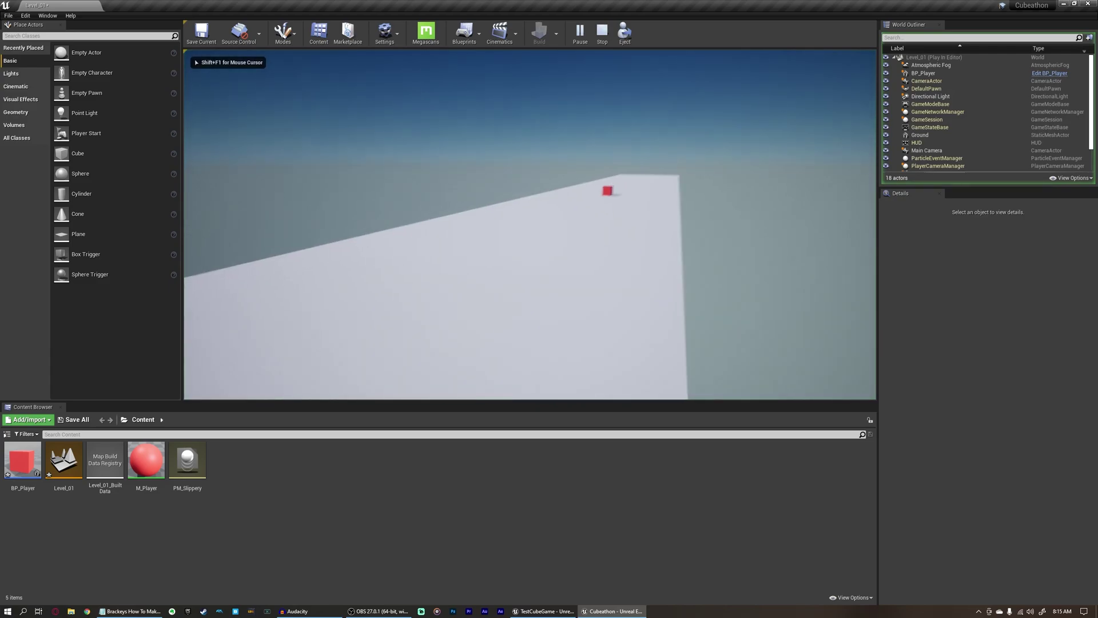
key(w)
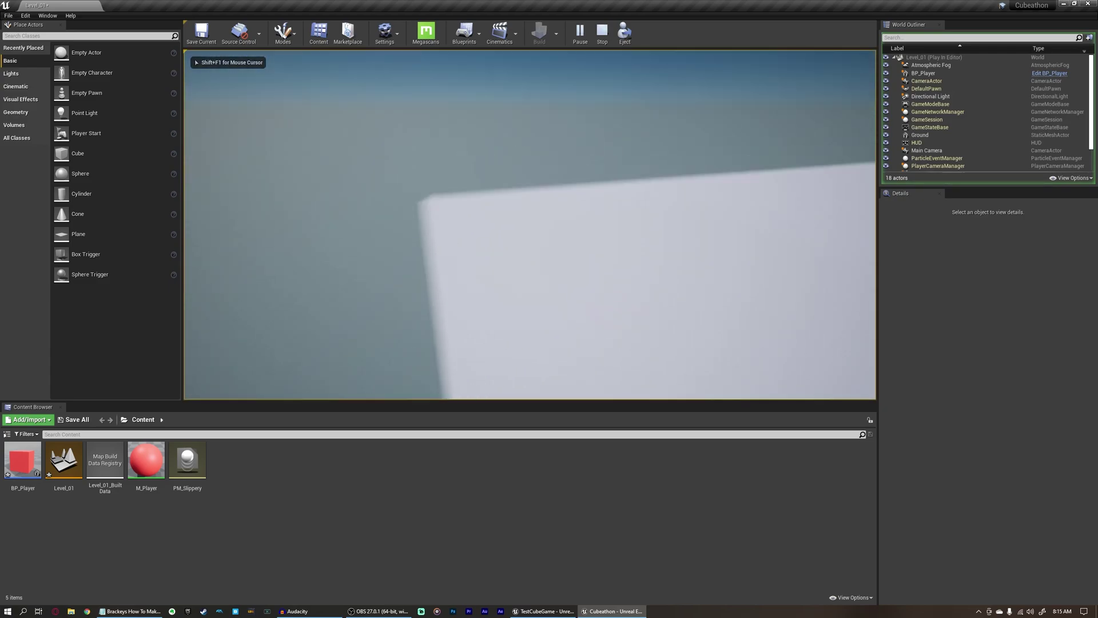
key(Escape)
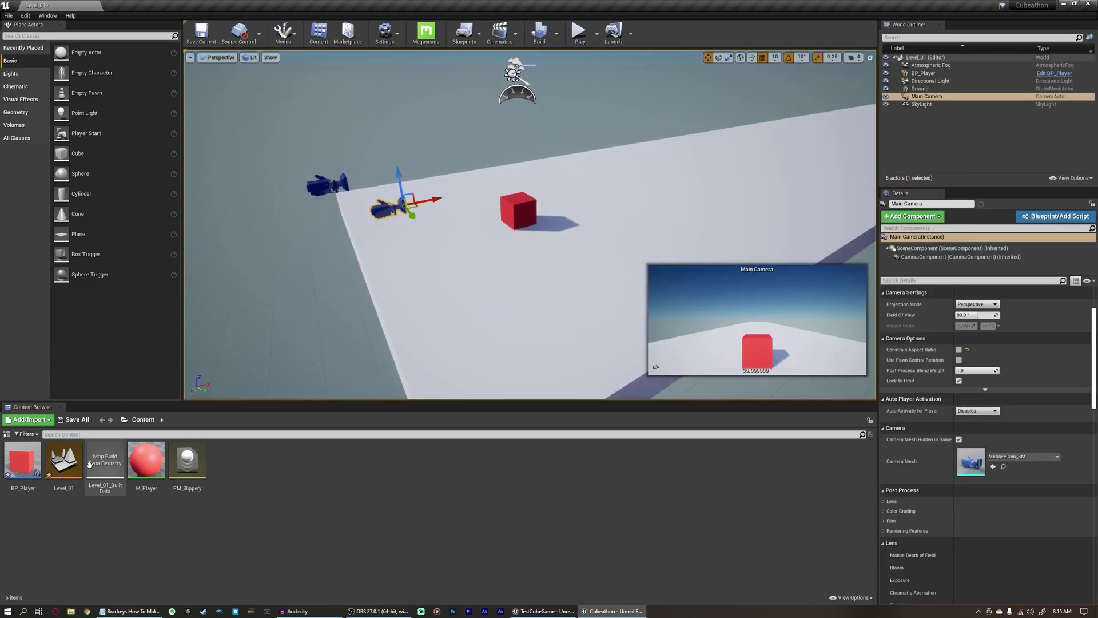
Select the player cube and reopen its blueprint for editing
click(516, 209)
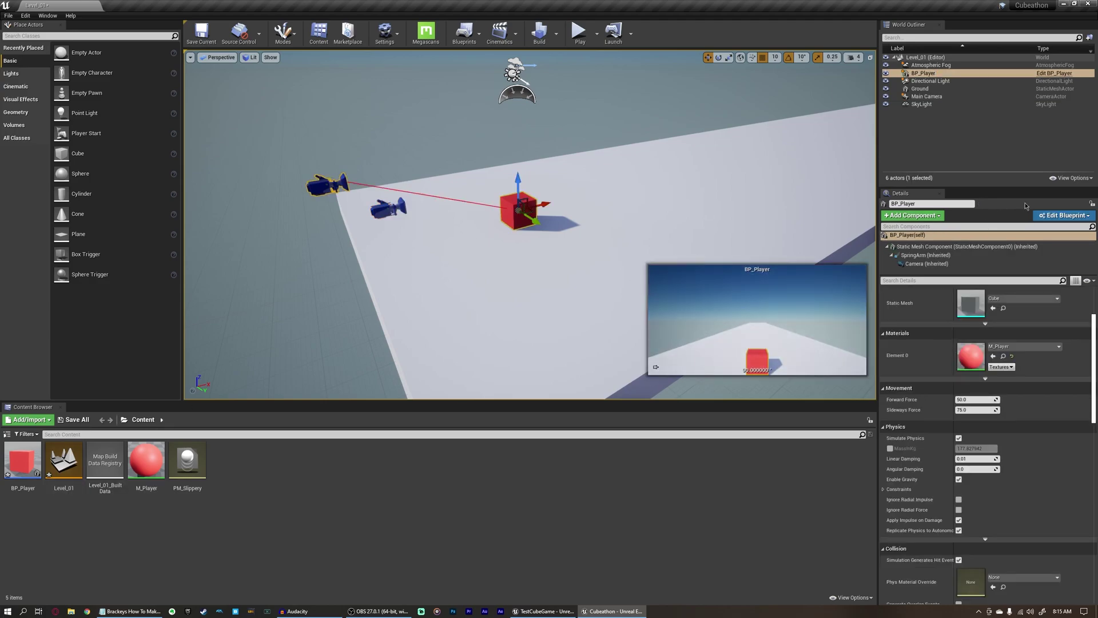
click(1062, 216)
click(1017, 235)
Search the Camera component's details for "auto acti" to examine its activation options, and clear the search
click(81, 98)
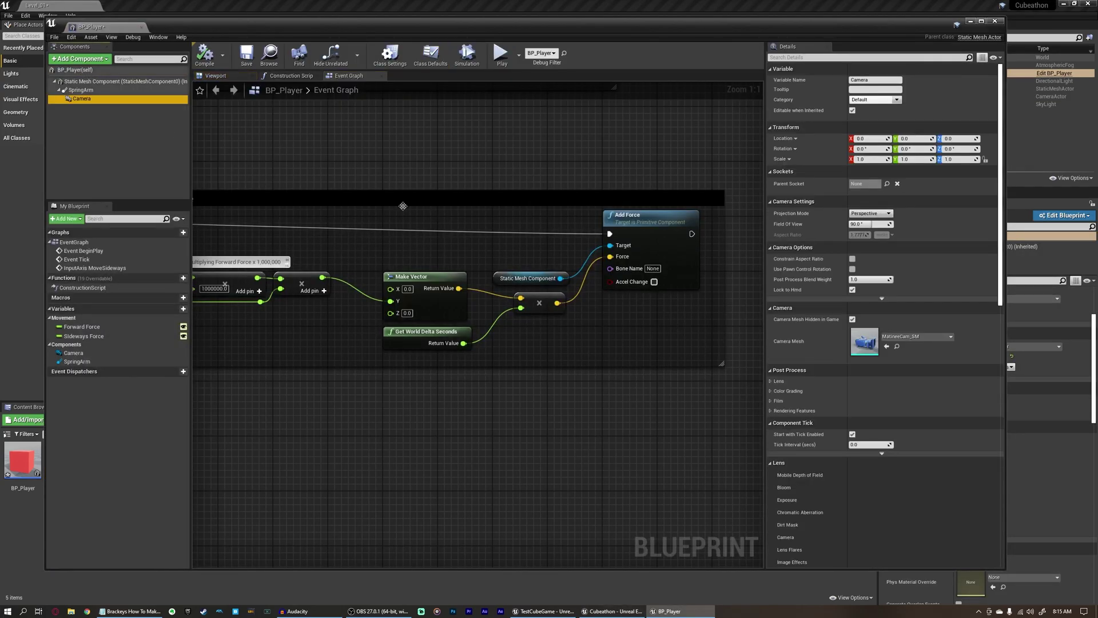
scroll(822, 287, down, 3)
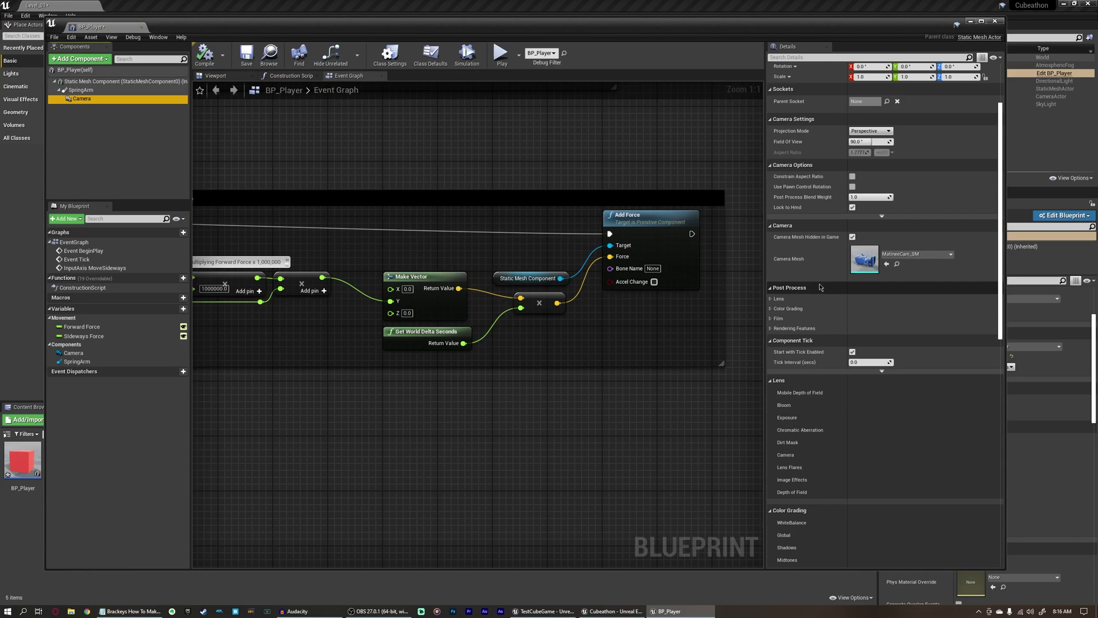
click(789, 57)
text(auto acti)
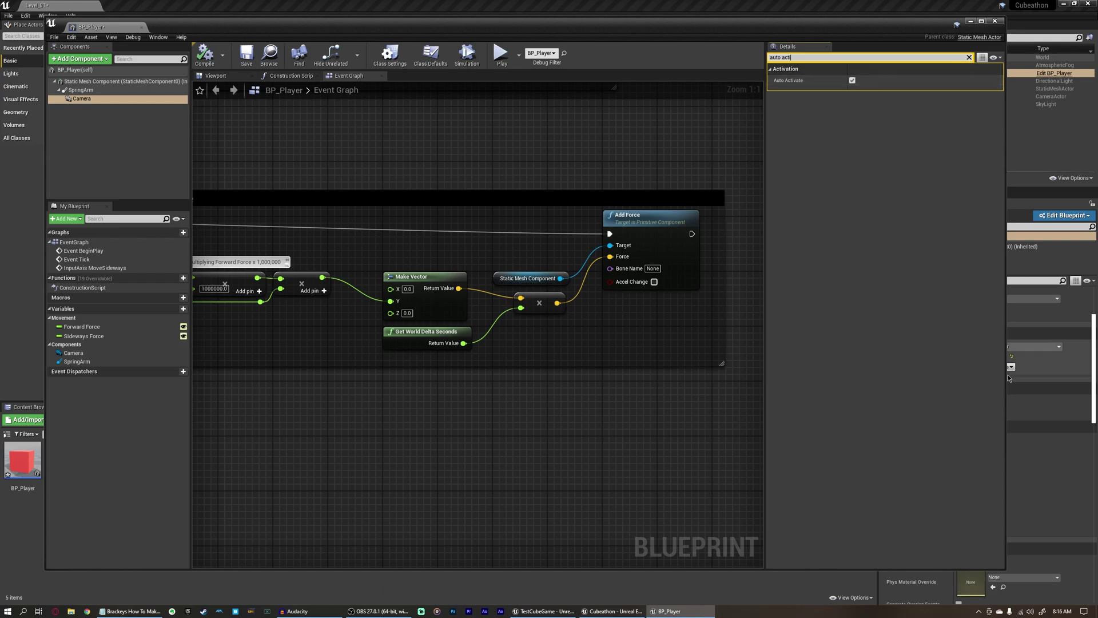
click(969, 57)
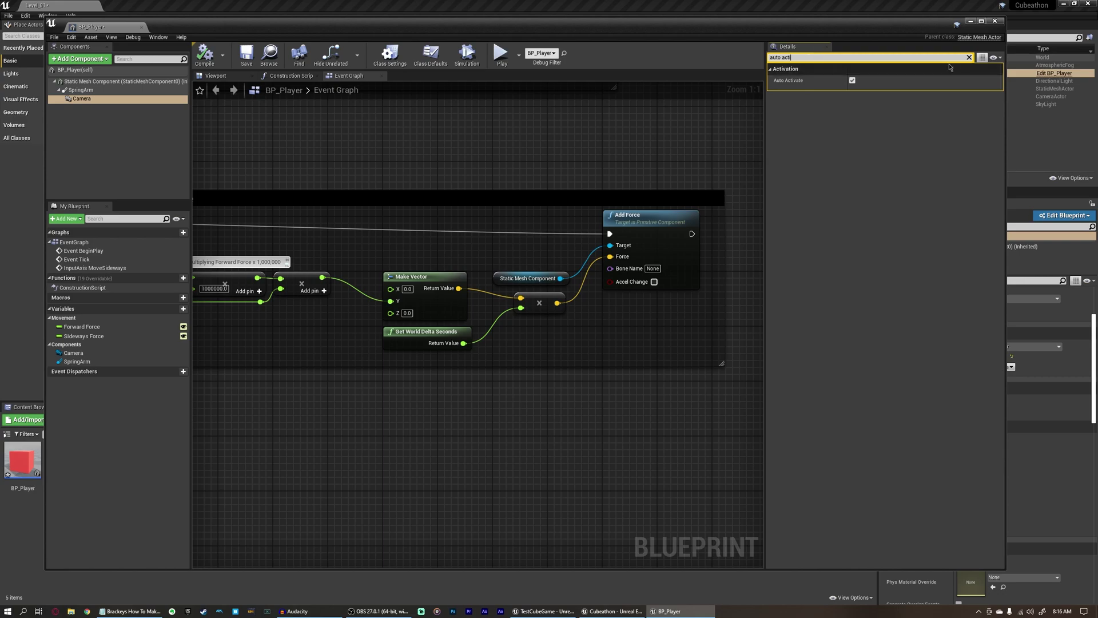
Delete the Camera component under the spring arm in BP_Player
click(216, 76)
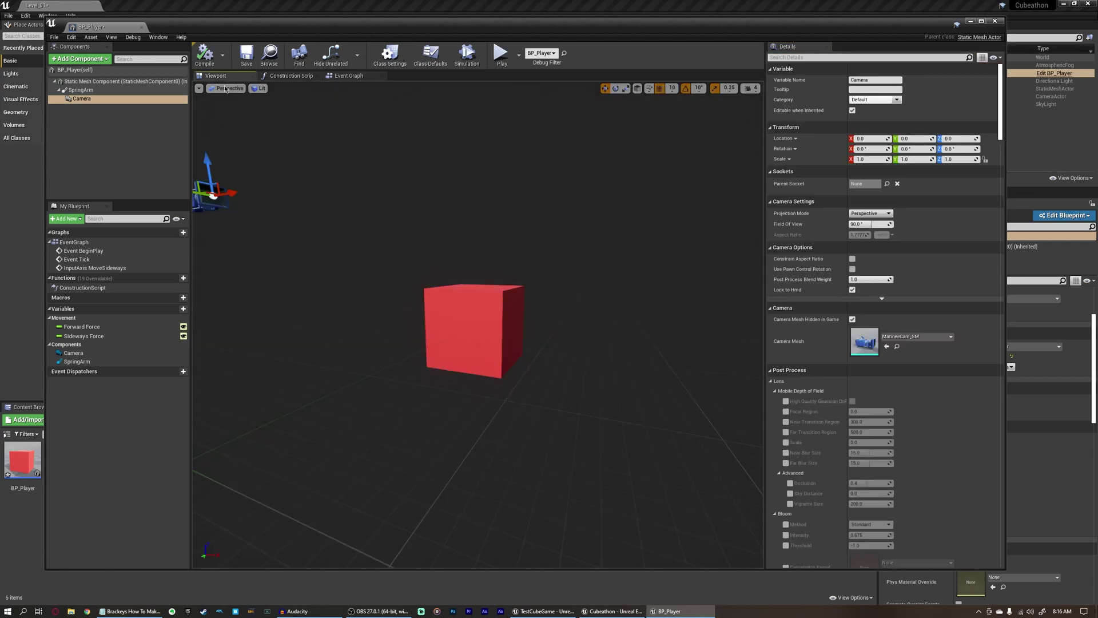
click(171, 163)
click(117, 90)
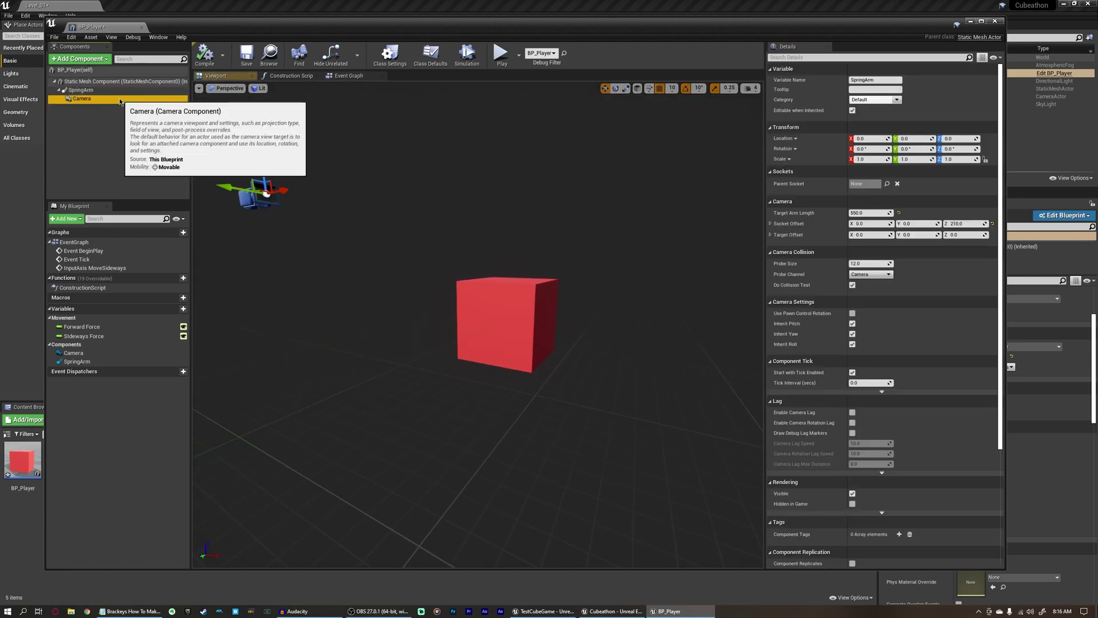
click(120, 99)
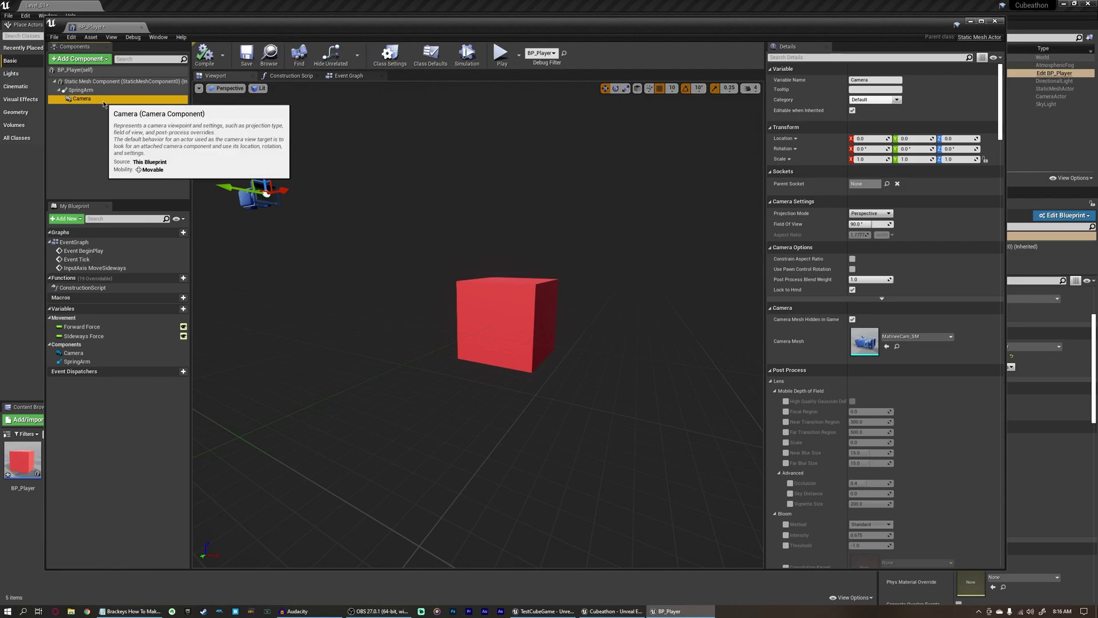
key(Delete)
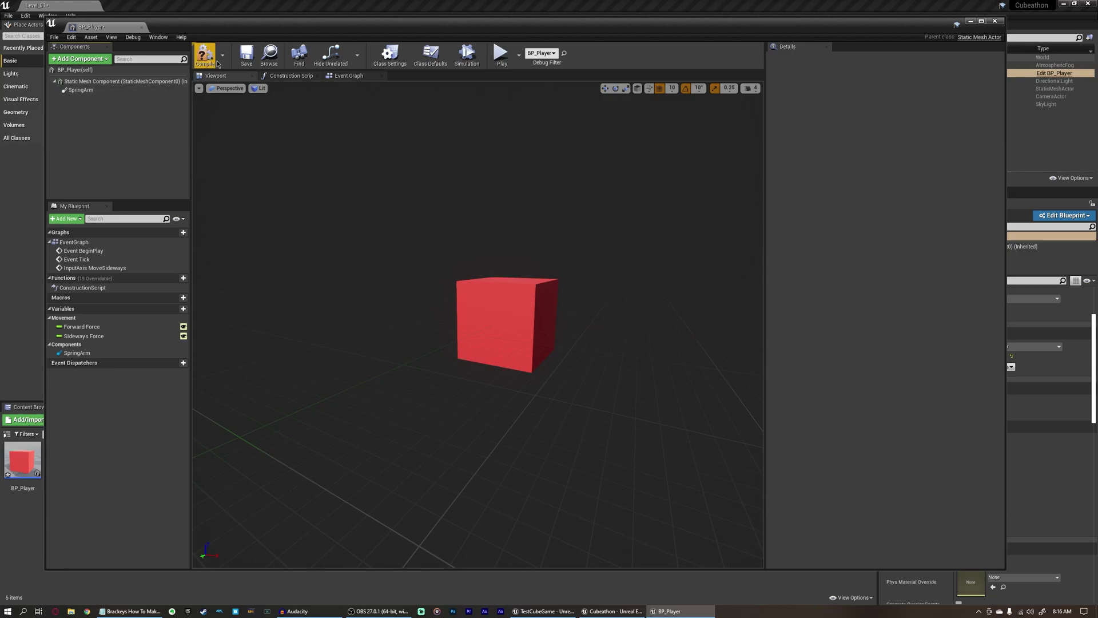
Close the BP_Player blueprint and set the Main Camera's Auto Activate for Player option to Player 0
click(80, 90)
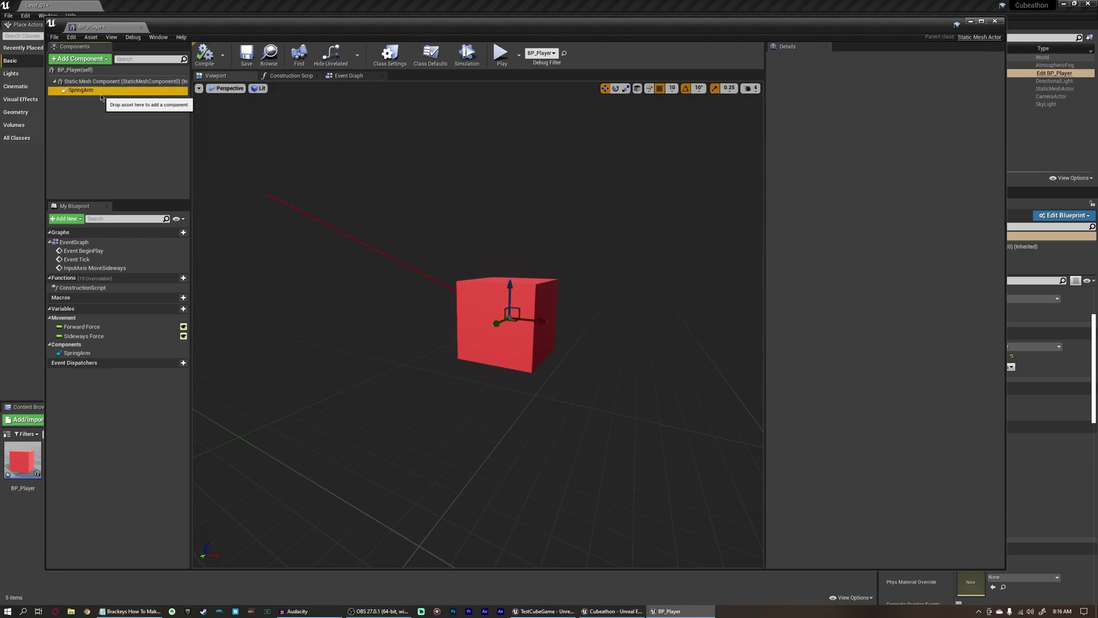
click(994, 22)
right_drag(572, 183, 515, 186)
key(w)
click(500, 186)
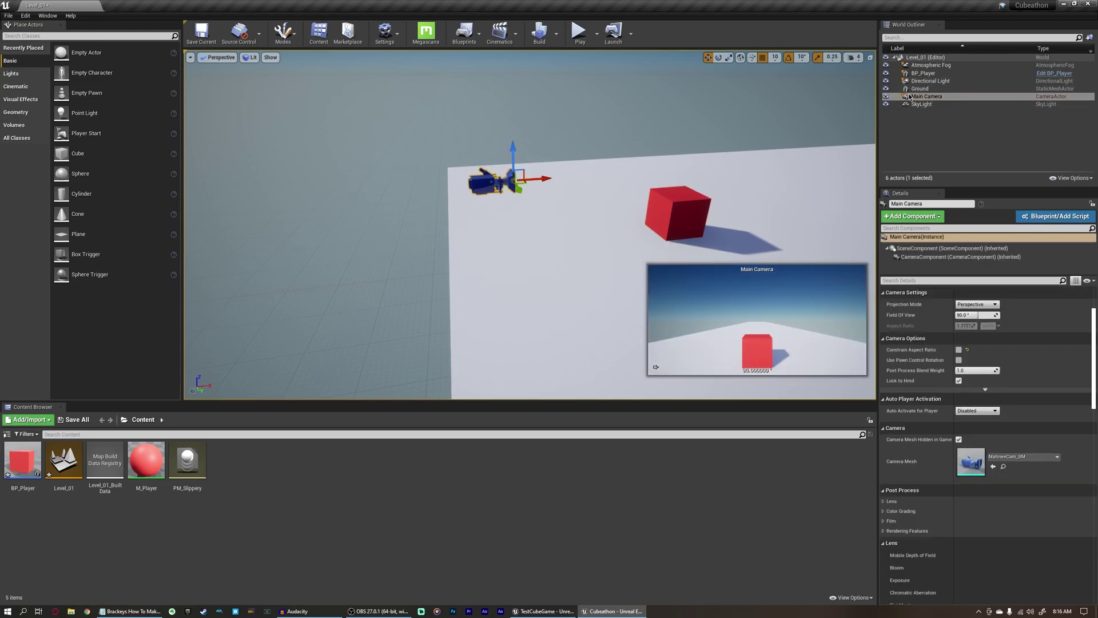
click(972, 410)
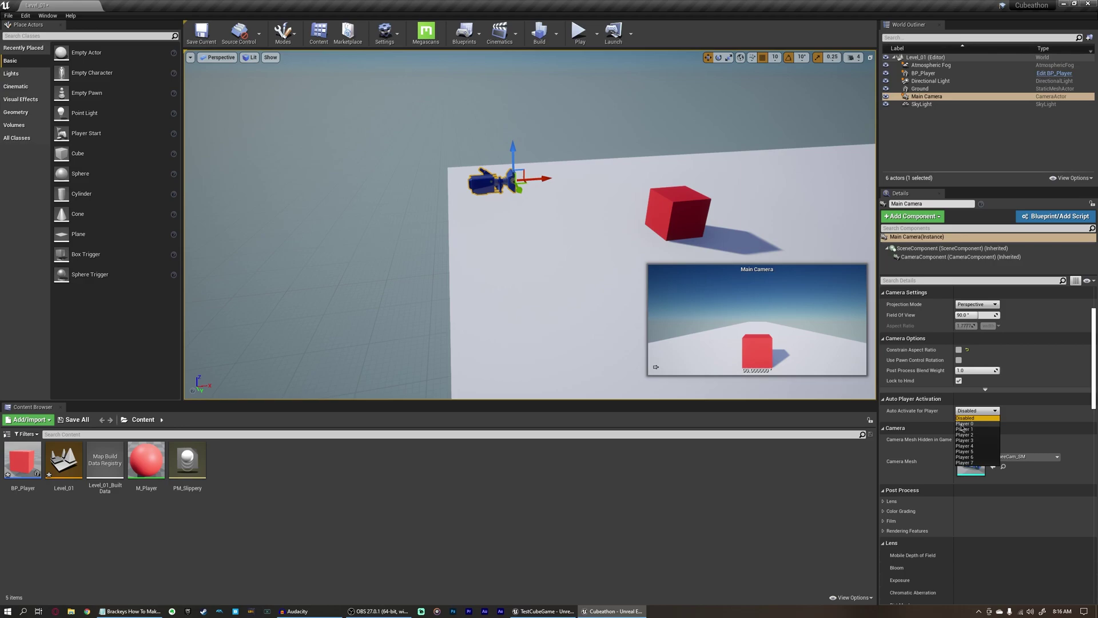
click(965, 423)
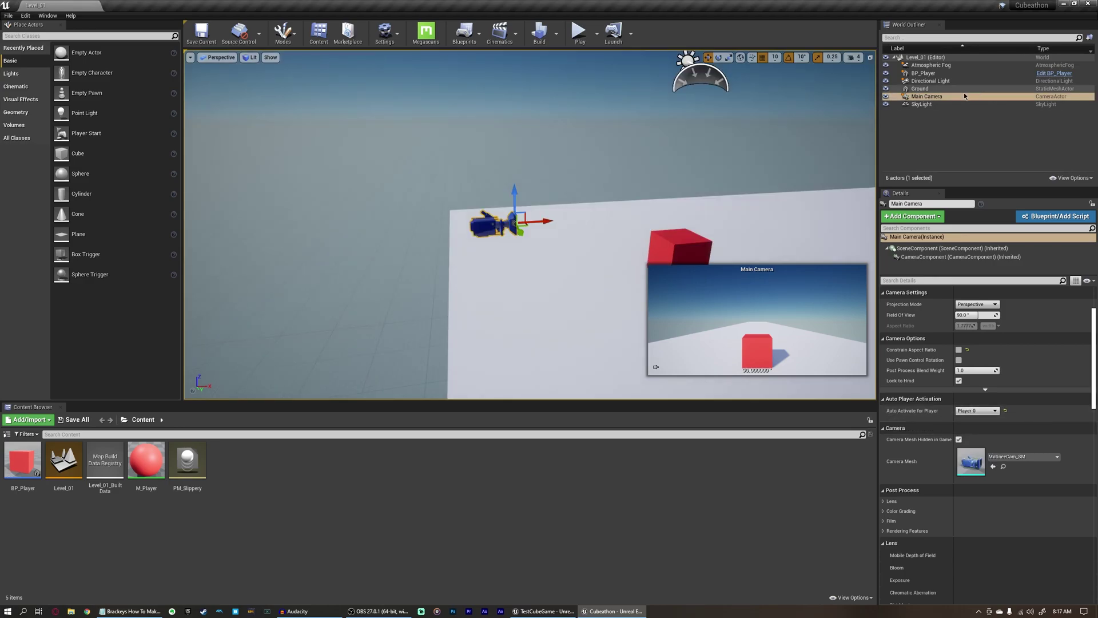
Convert the Main Camera into a blueprint named BP_MainCamera with CameraActor as parent class, and close its blueprint editor
click(937, 97)
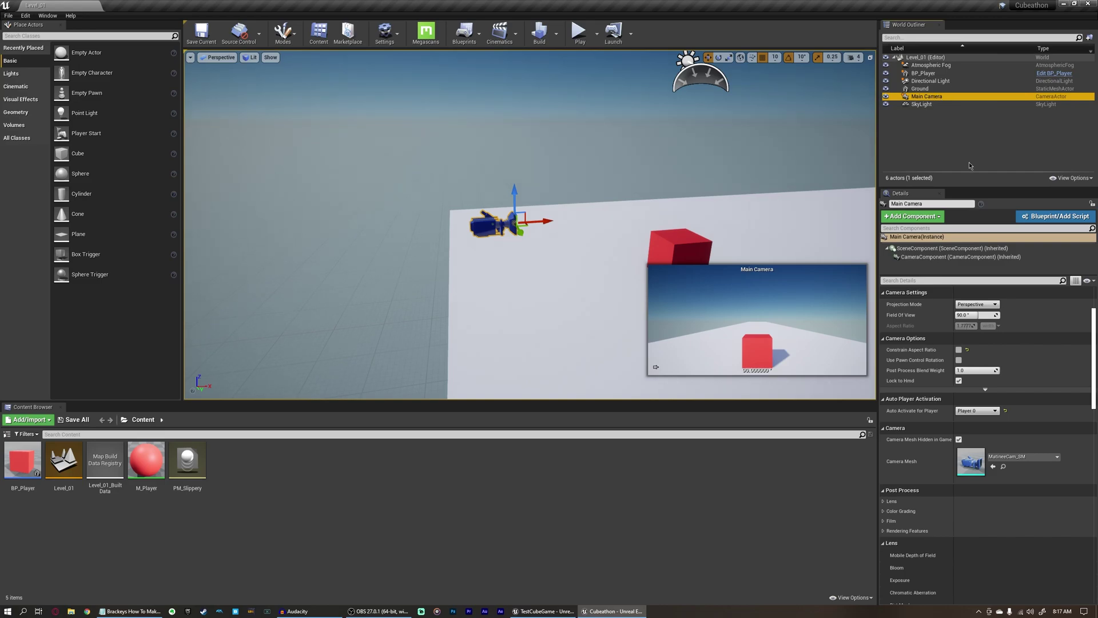
click(1051, 221)
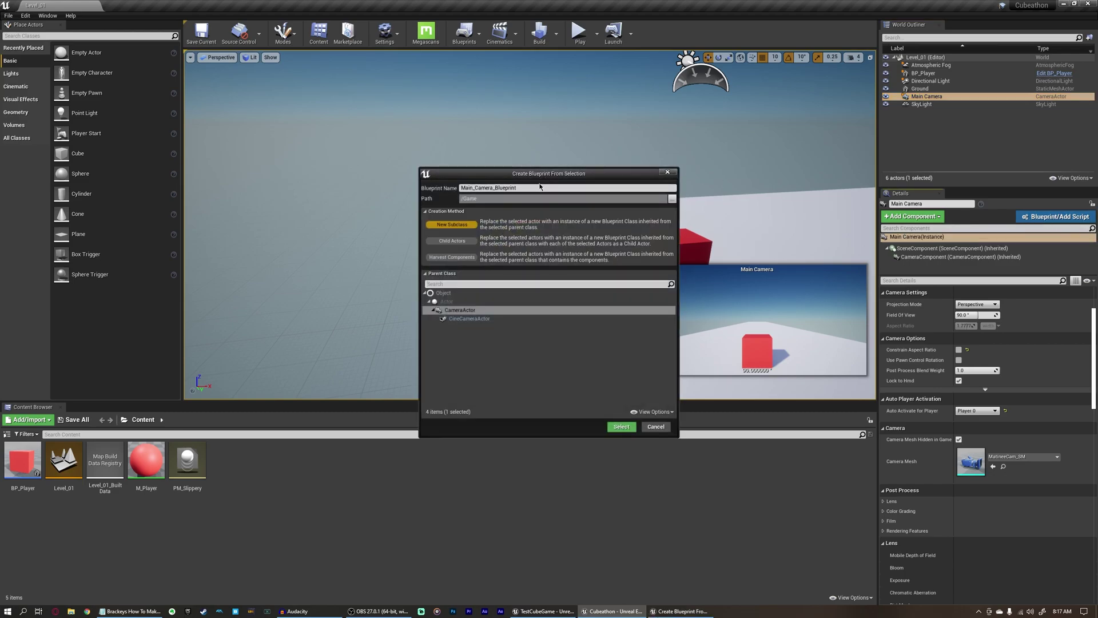
click(540, 187)
text(BP_)
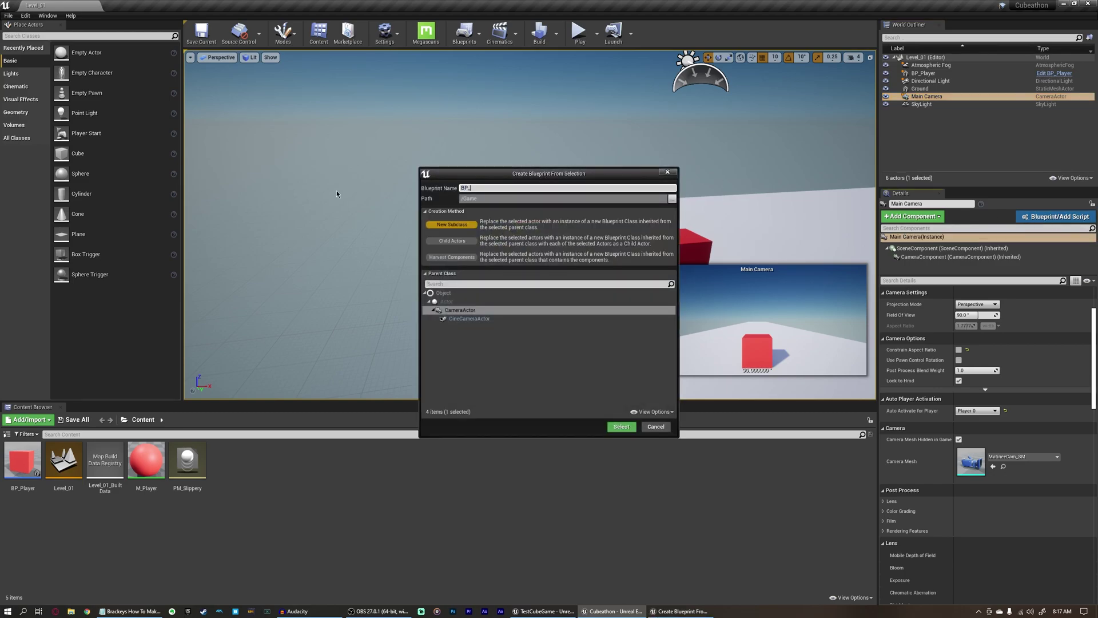
text(MainCamera)
click(466, 310)
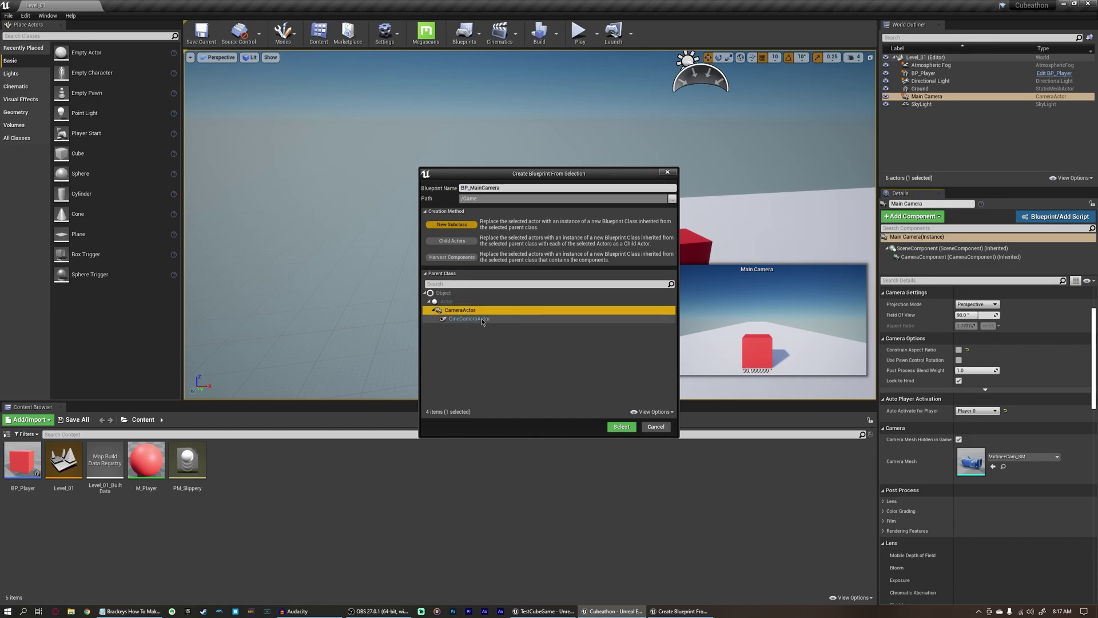
key(Return)
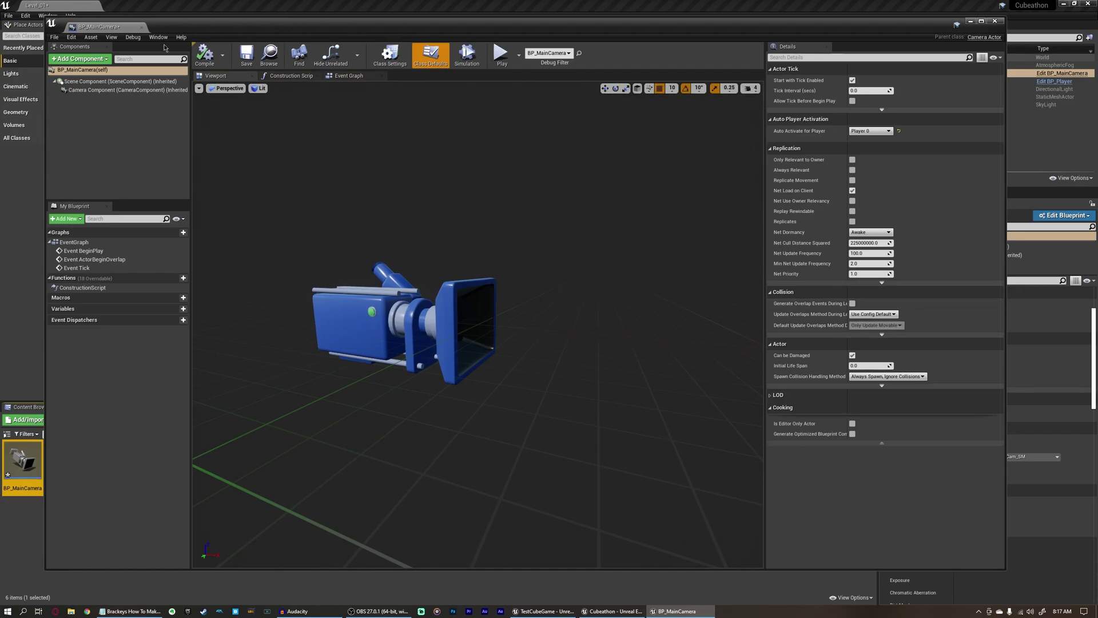
click(91, 145)
key(alt+Tab)
click(495, 149)
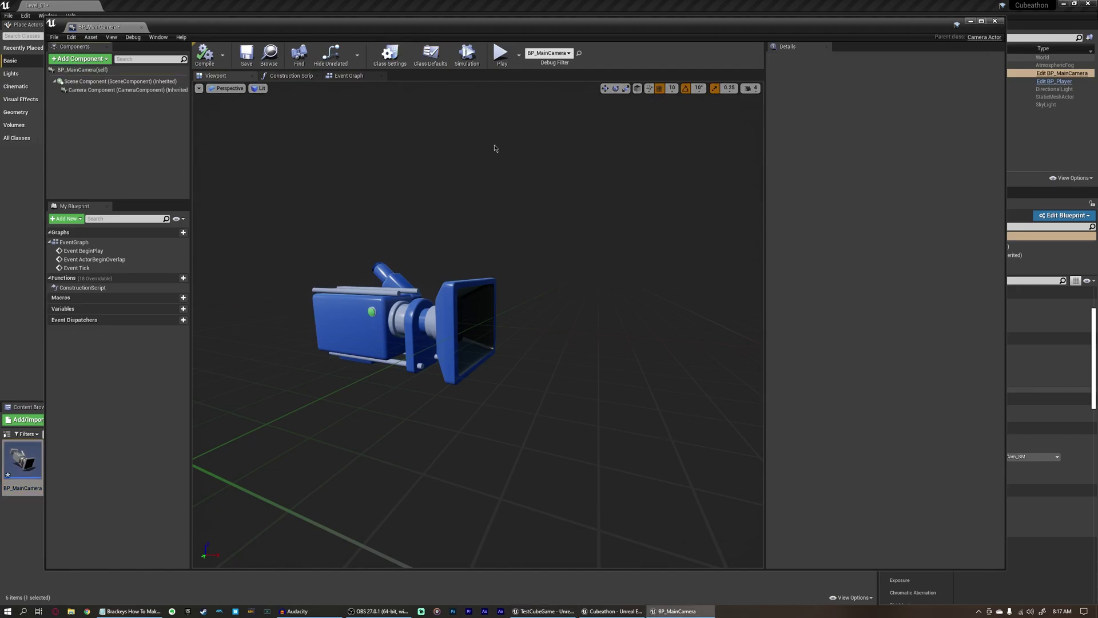
click(997, 23)
Attach BP_MainCamera to BP_Player as a child actor in the level
right_drag(616, 154, 714, 142)
right_drag(474, 185, 494, 212)
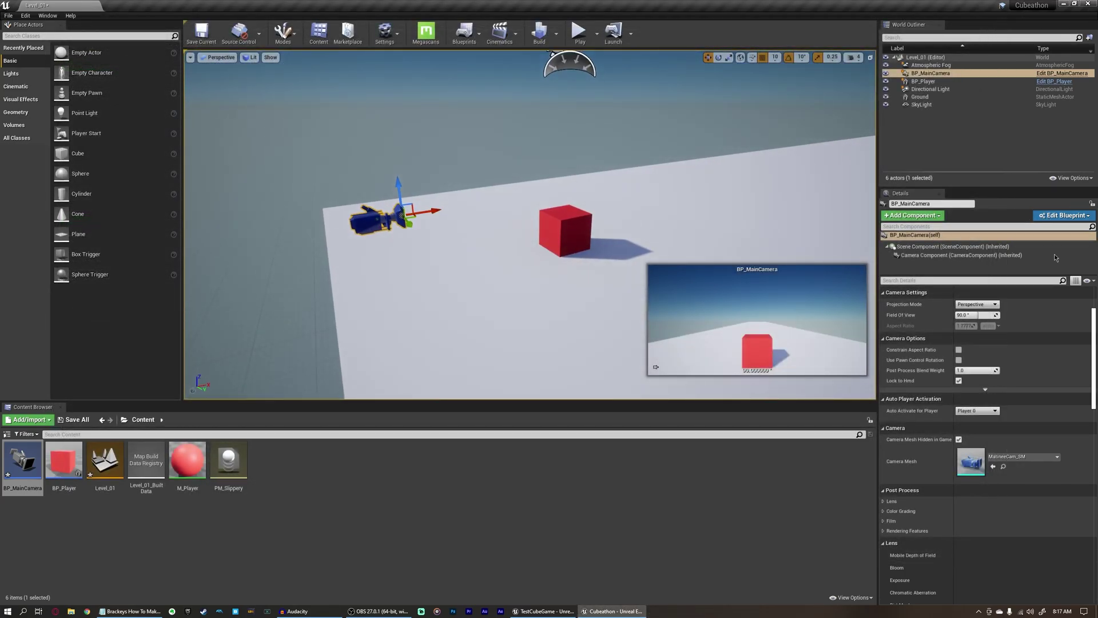
drag(944, 74, 938, 84)
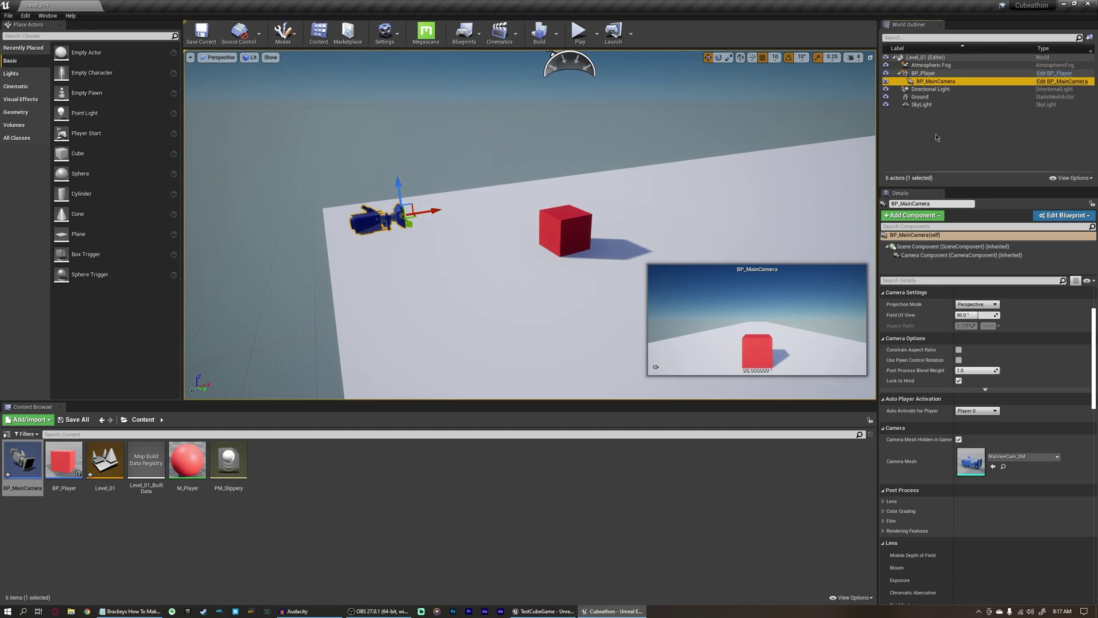
Play the level to test the attached camera, stop the session, and view the player cube and camera
click(579, 31)
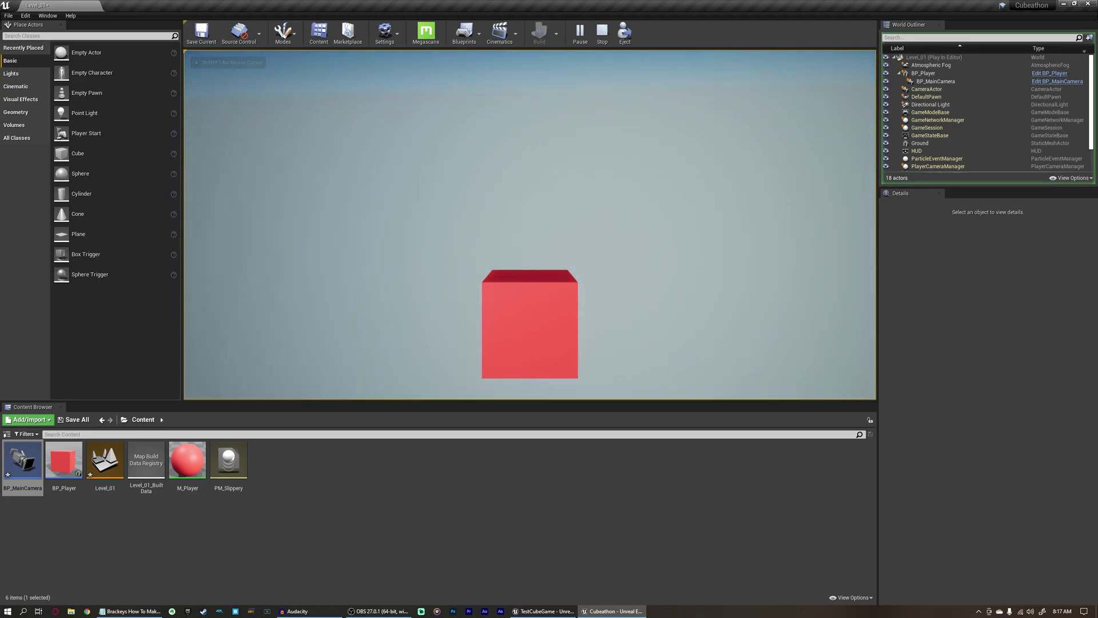
key(Escape)
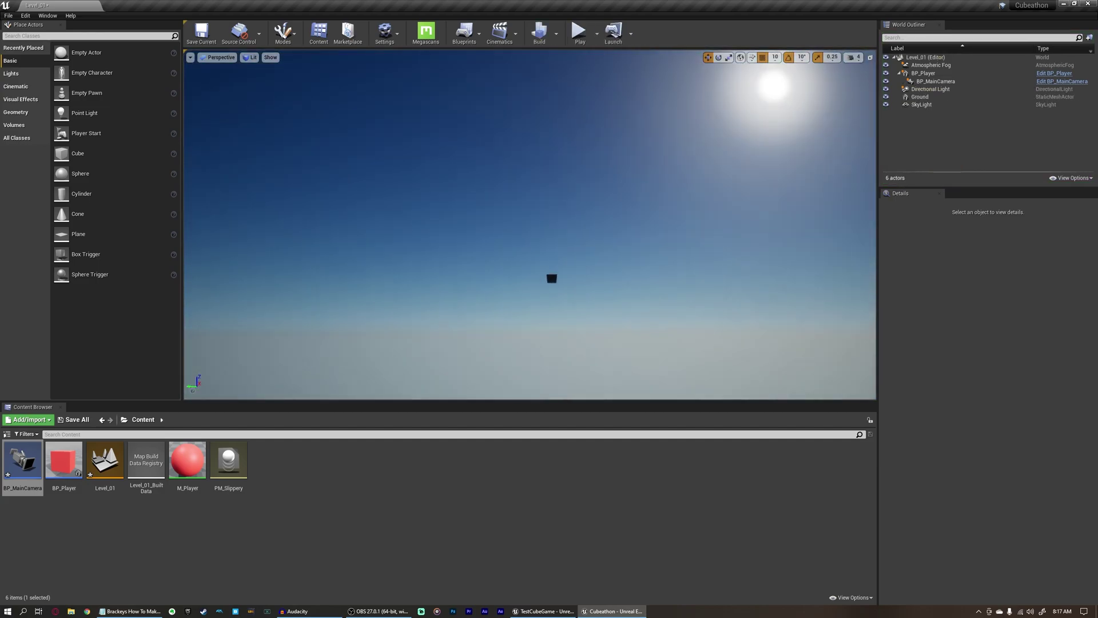
scroll(705, 162, down, 1)
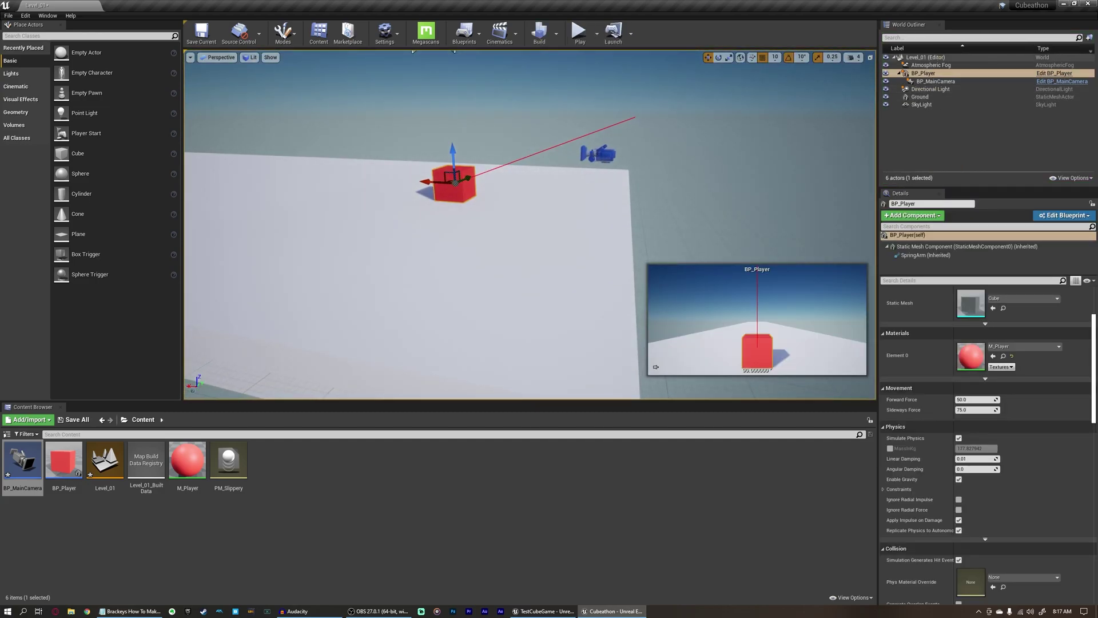
right_drag(668, 167, 634, 165)
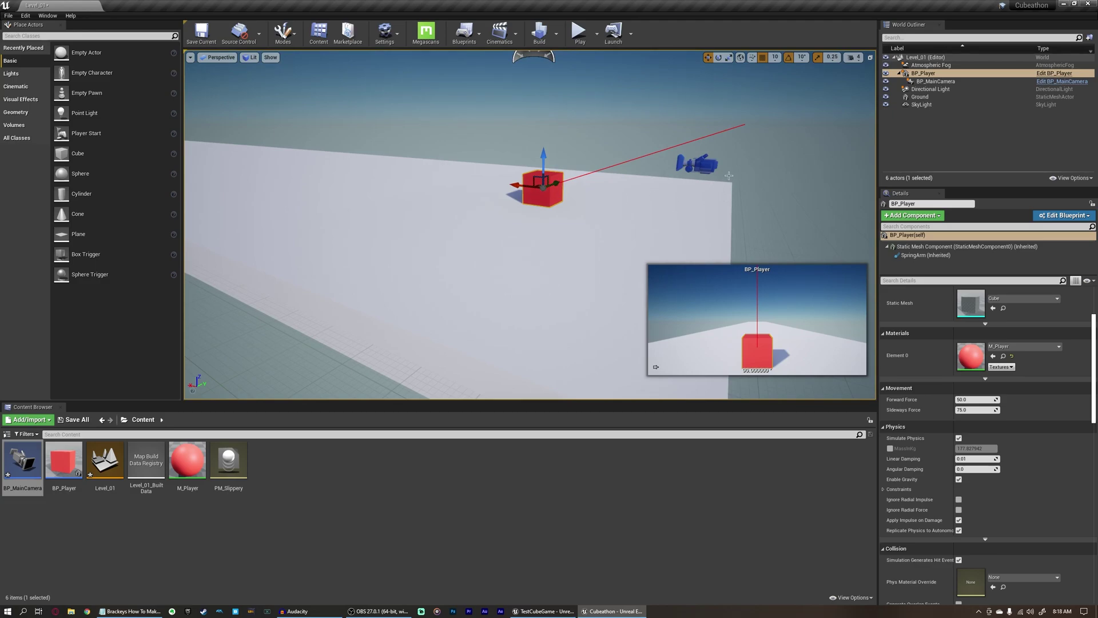
Detach BP_MainCamera from BP_Player in the level hierarchy
drag(935, 82, 929, 60)
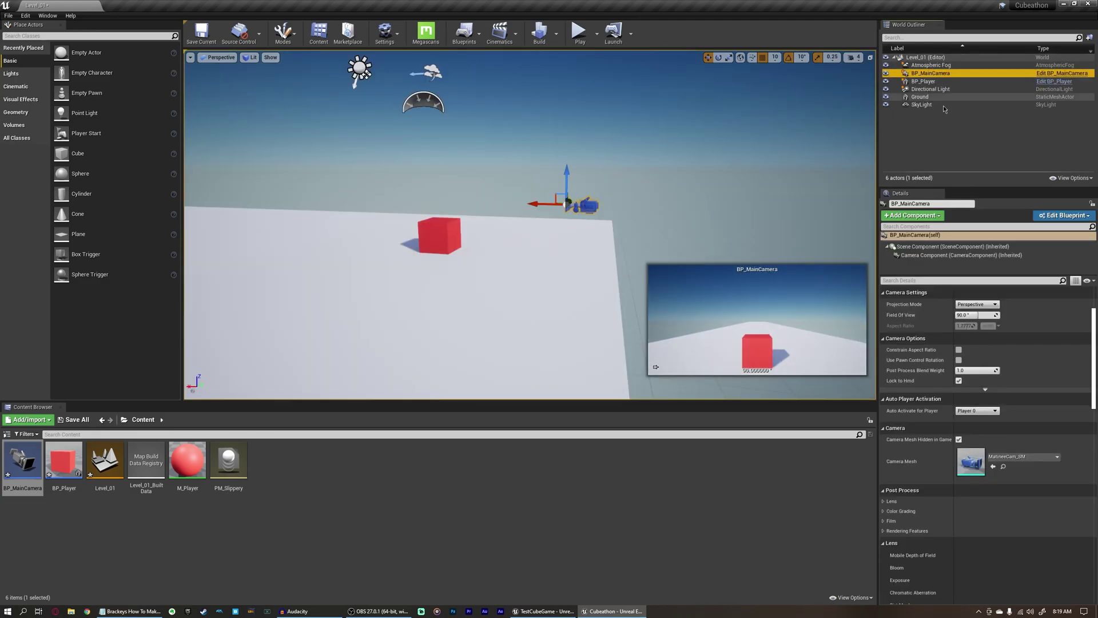
click(941, 125)
click(916, 75)
Open the BP_Player blueprint and add a Child Actor component under the SpringArm
click(917, 84)
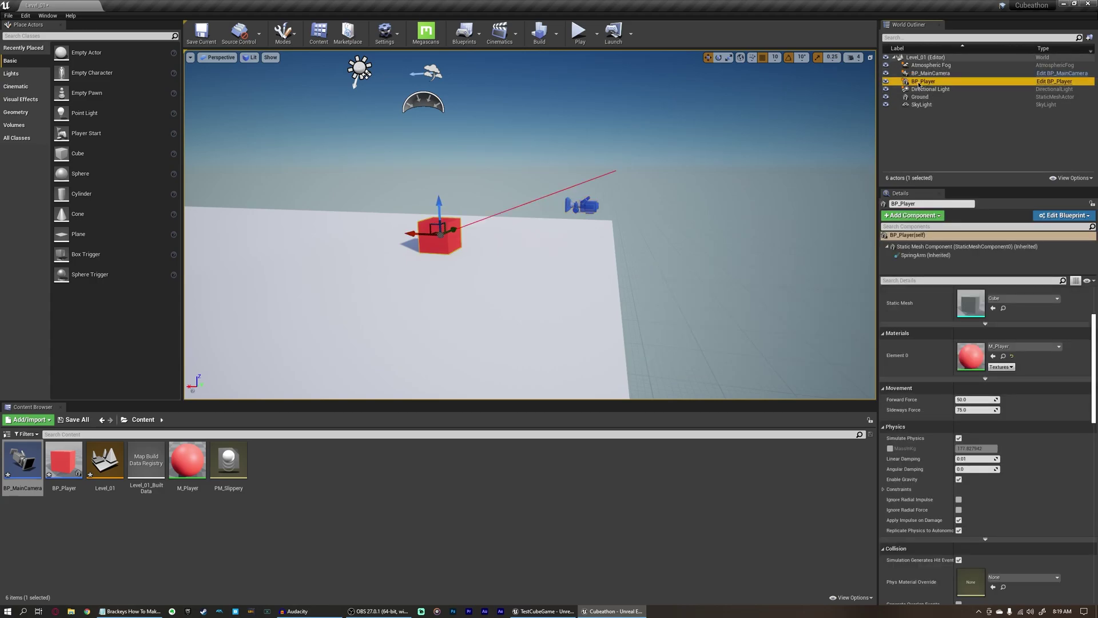
click(1065, 216)
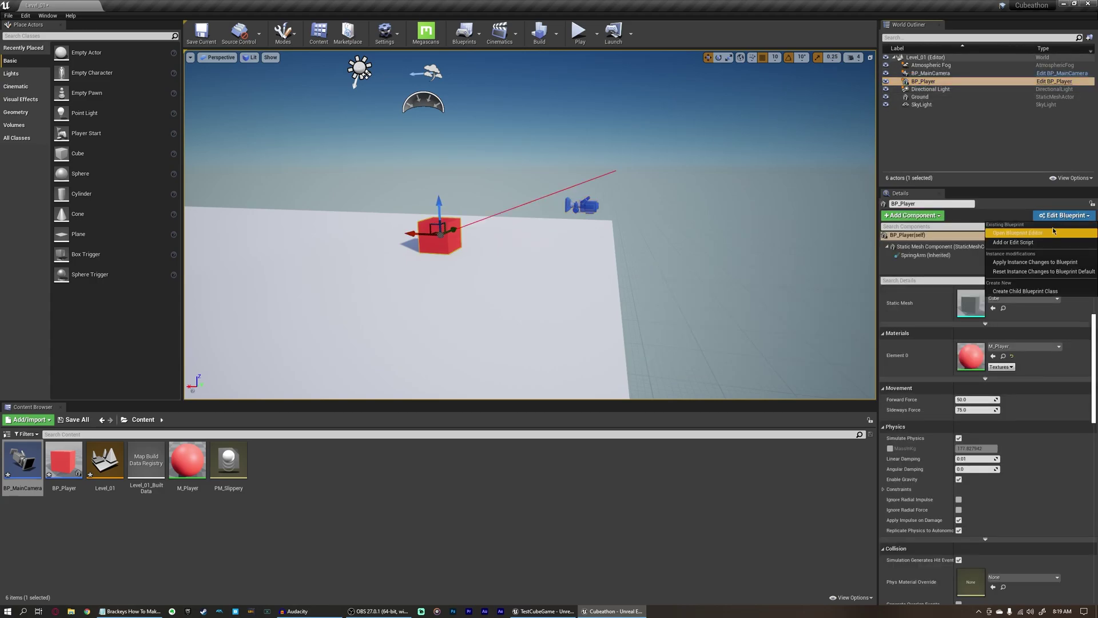
click(1023, 233)
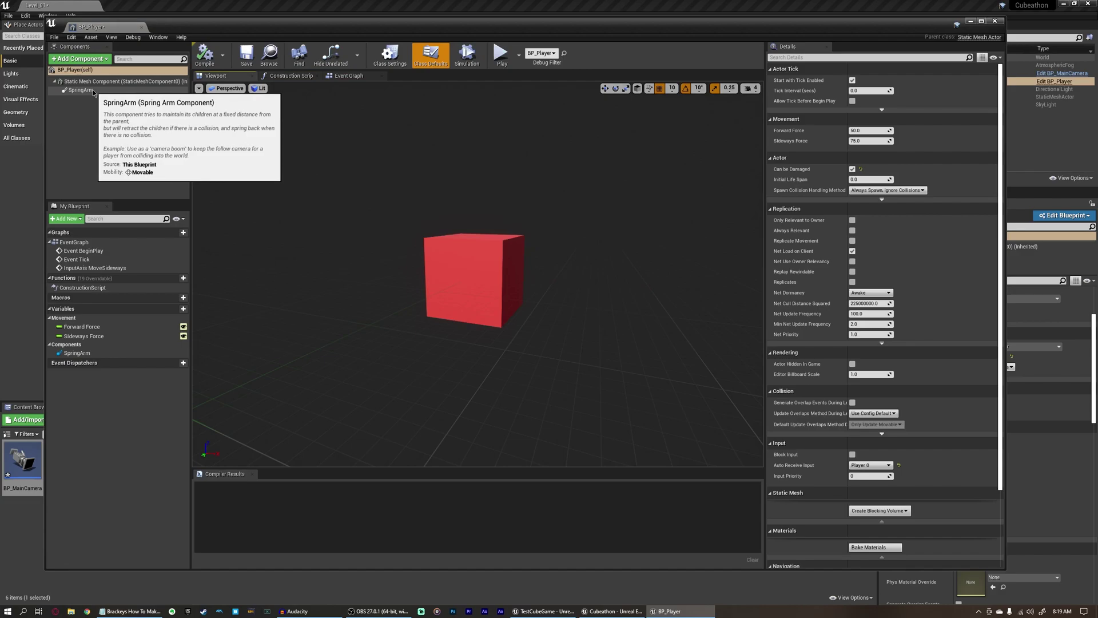
click(86, 91)
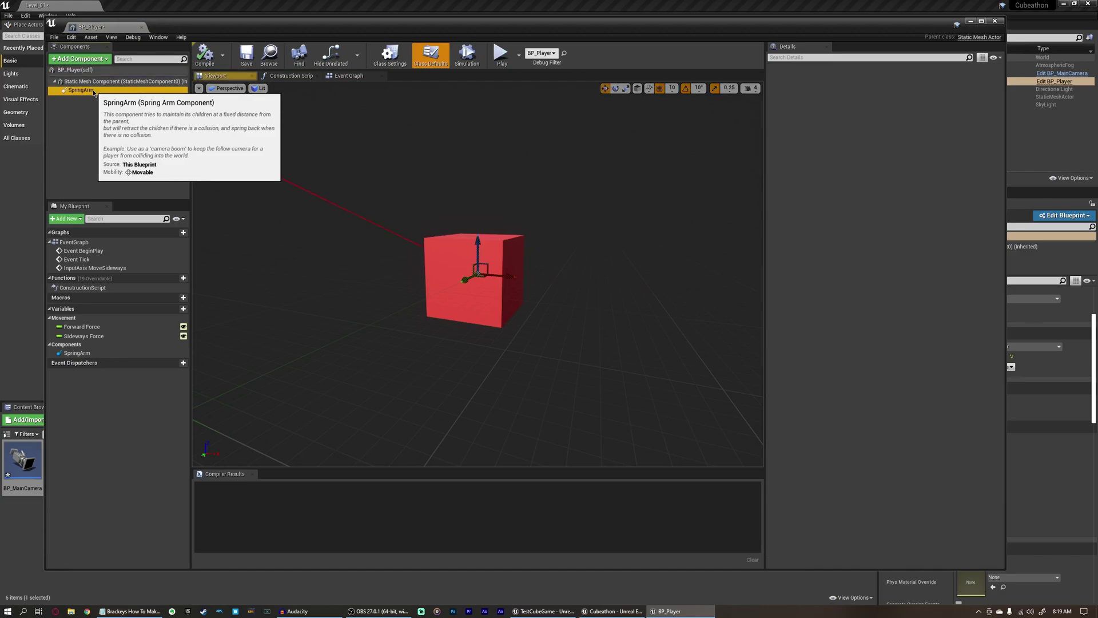
click(87, 60)
text(child)
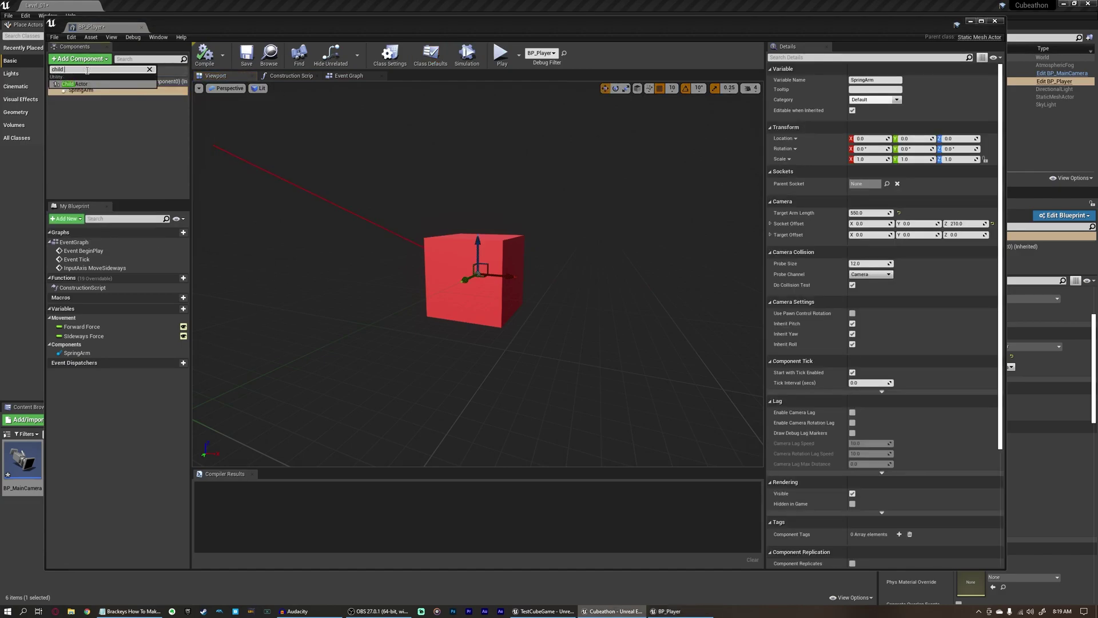
key(Return)
Rename the child actor component under the SpringArm to Main Camera
right_drag(295, 163, 303, 164)
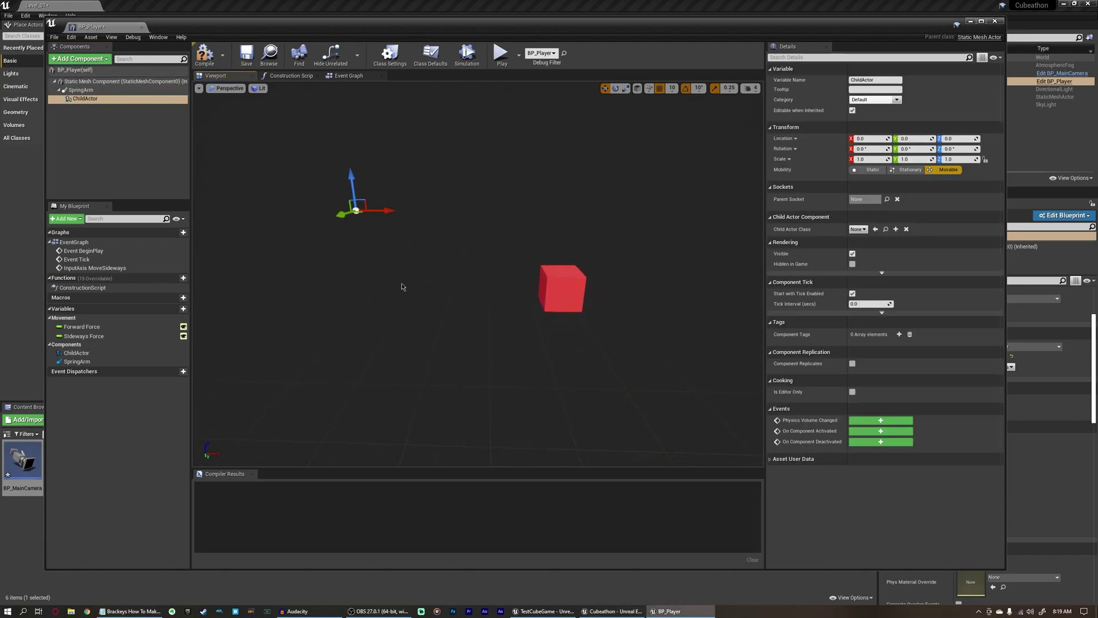
click(132, 132)
click(107, 99)
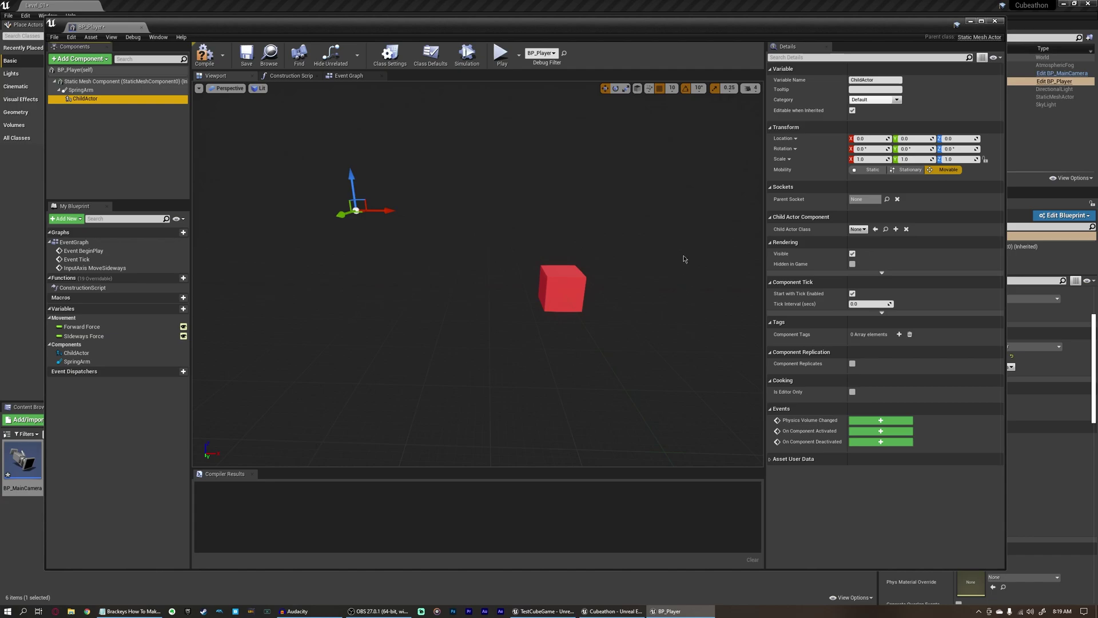
click(115, 101)
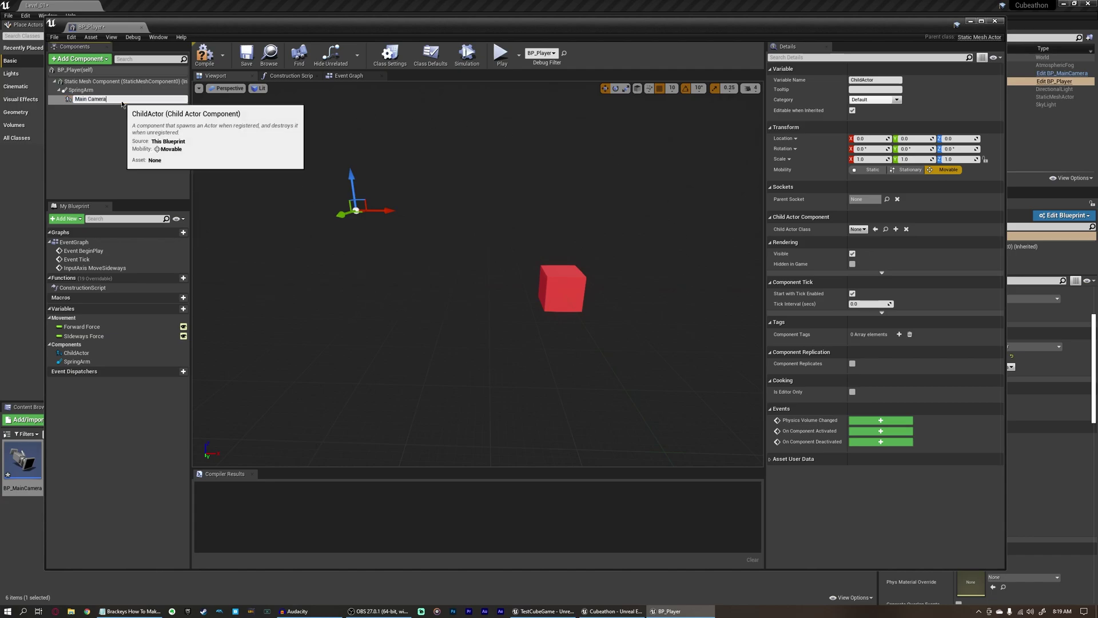
key(Return)
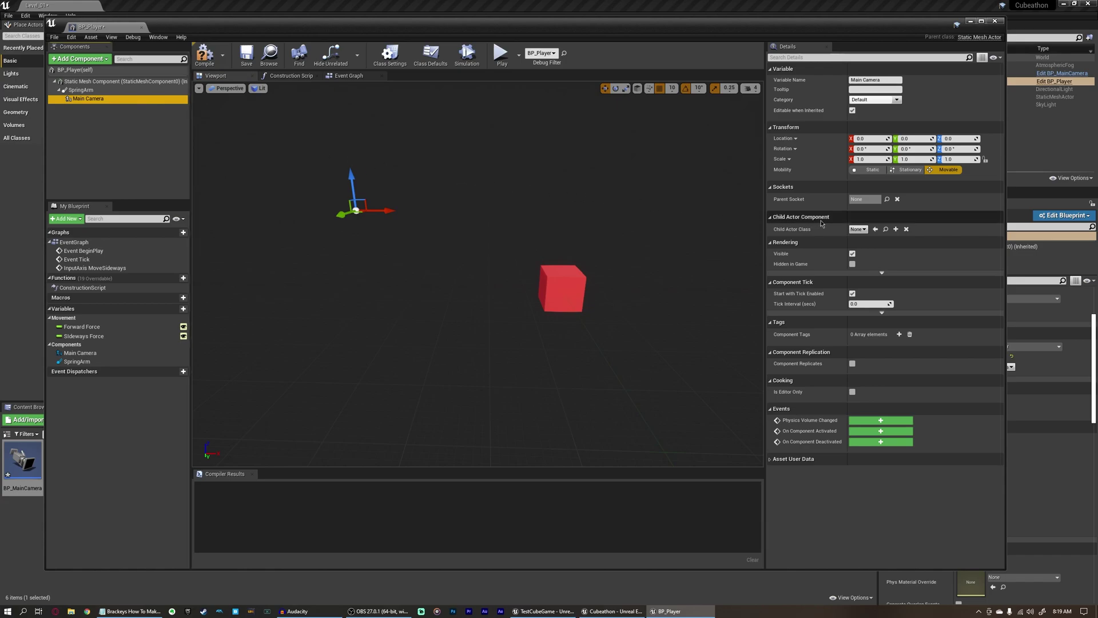
Set the Main Camera component's Child Actor Class to BP_MainCamera
click(854, 231)
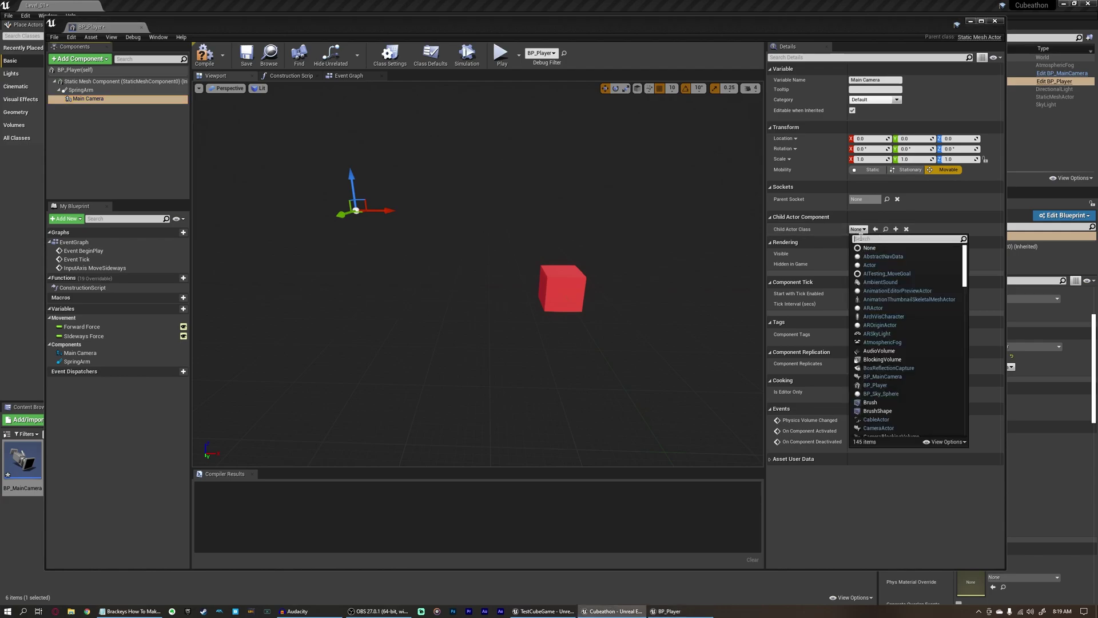
text(main camera)
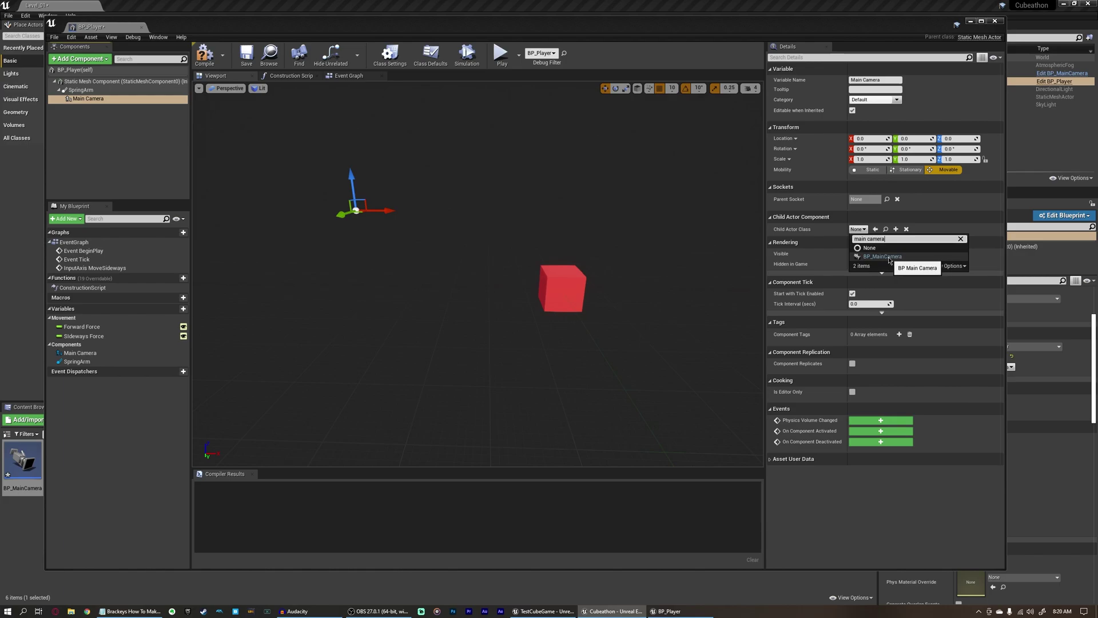
click(891, 257)
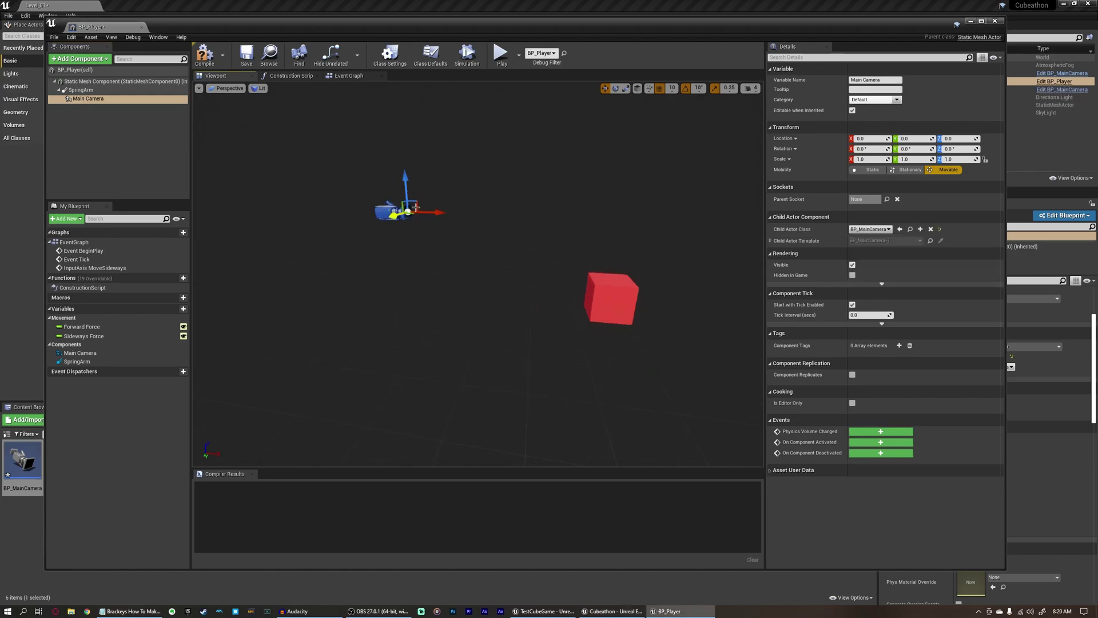
Check the SpringArm and Main Camera components, compile BP_Player, and close its blueprint editor
click(81, 90)
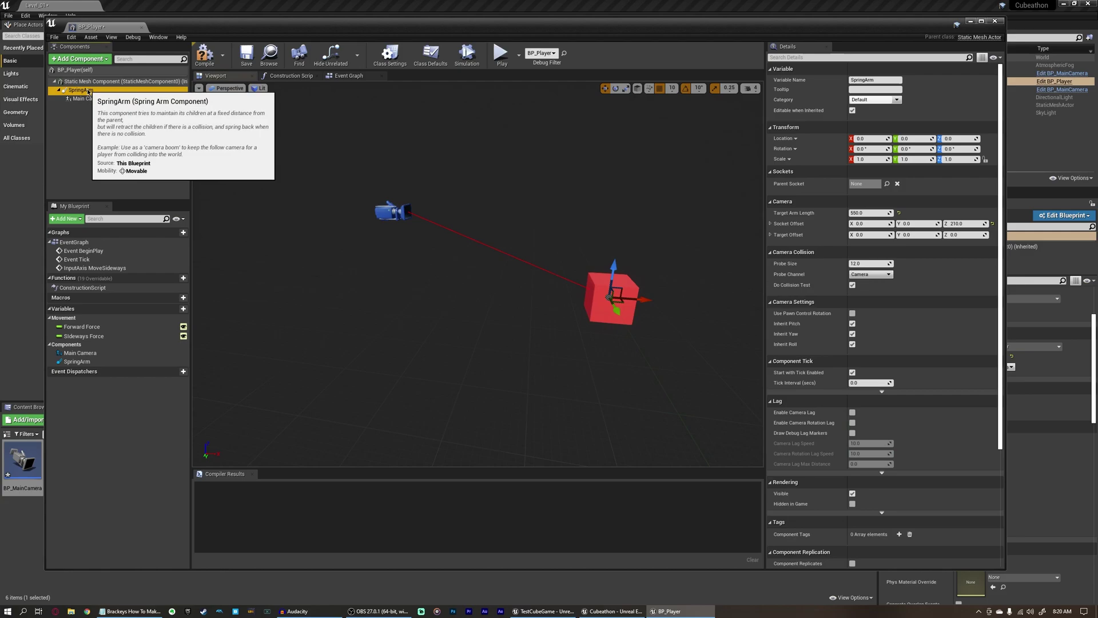
click(132, 187)
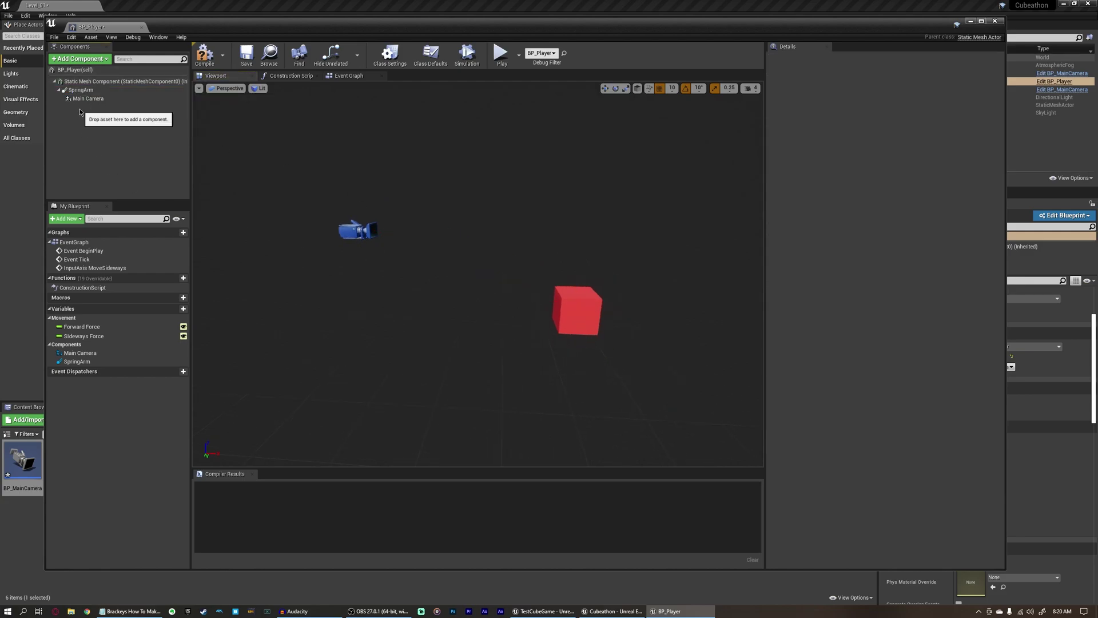
click(98, 99)
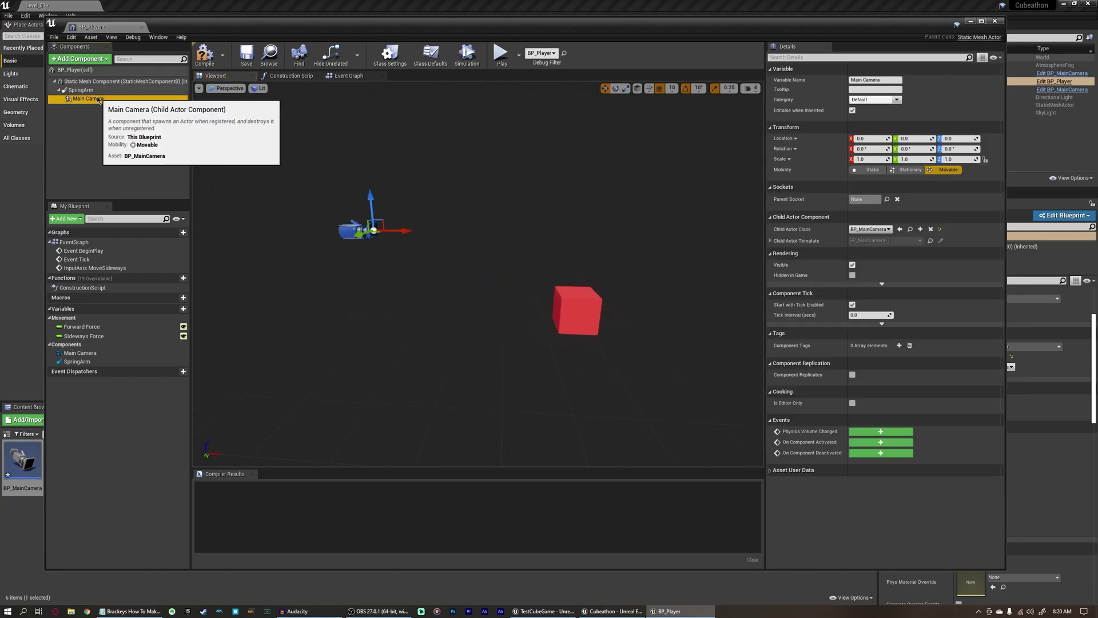
click(204, 55)
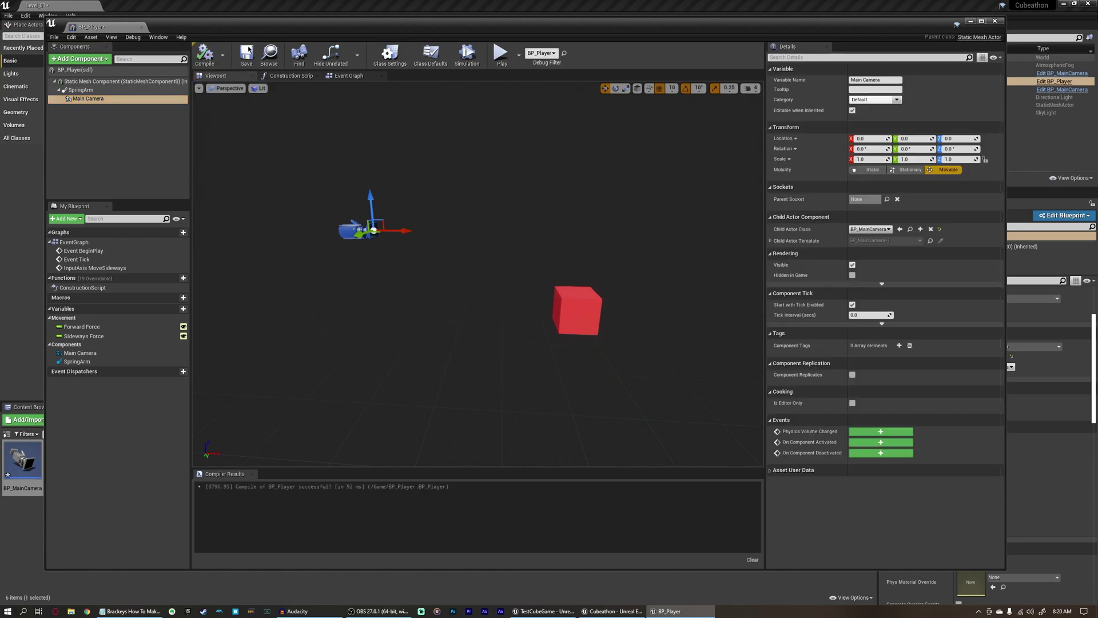
click(995, 23)
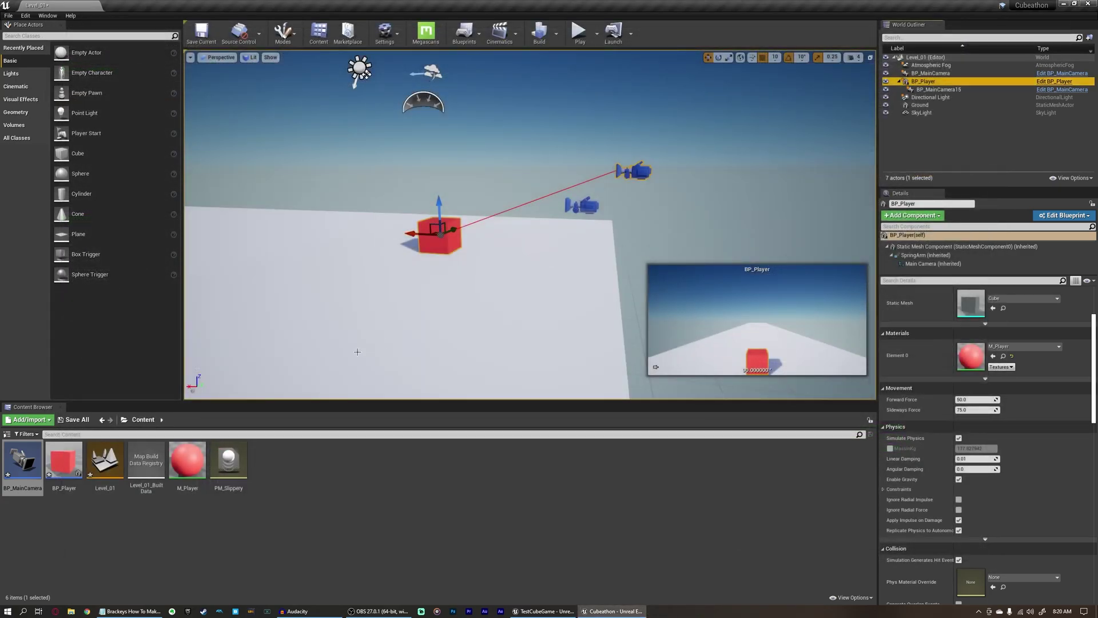
Check BP_MainCamera's Auto Activate for Player setting and close its blueprint editor
double_click(33, 458)
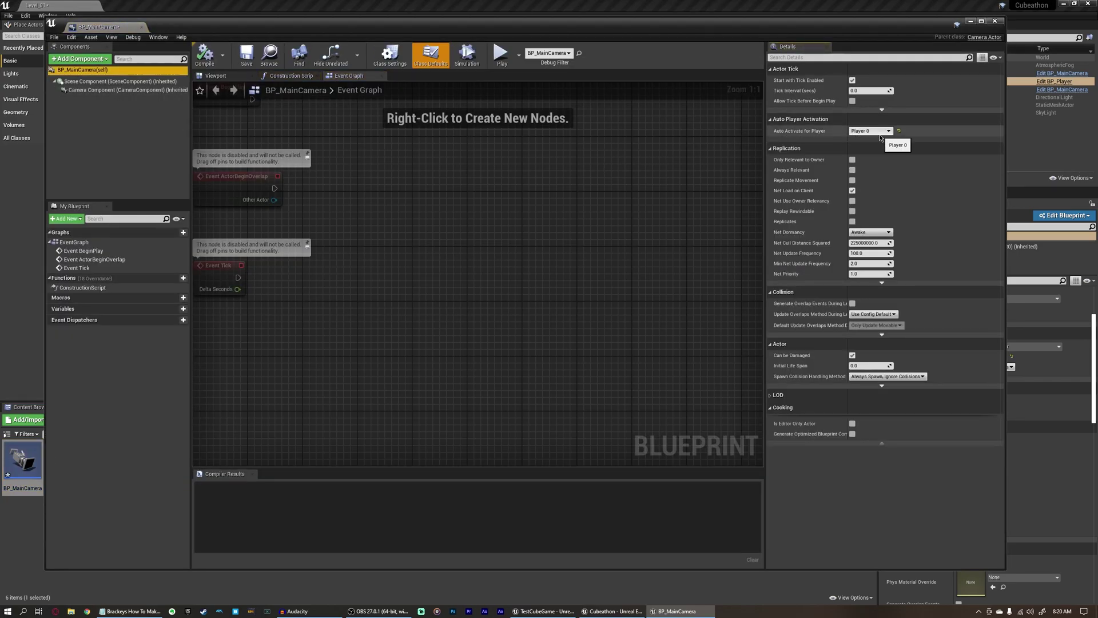
click(995, 22)
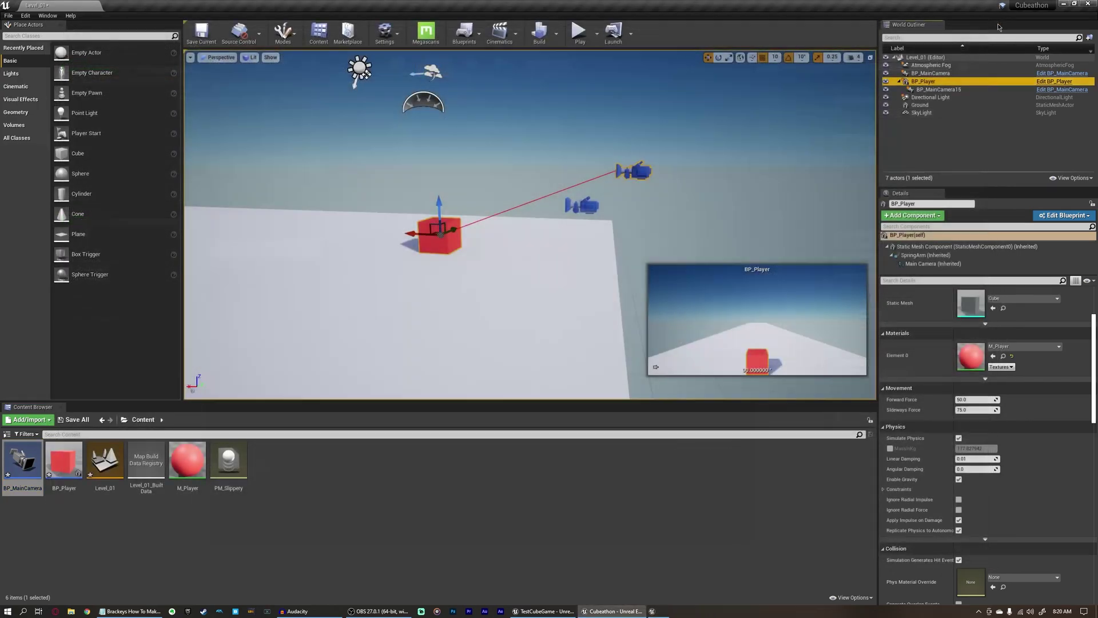
click(717, 136)
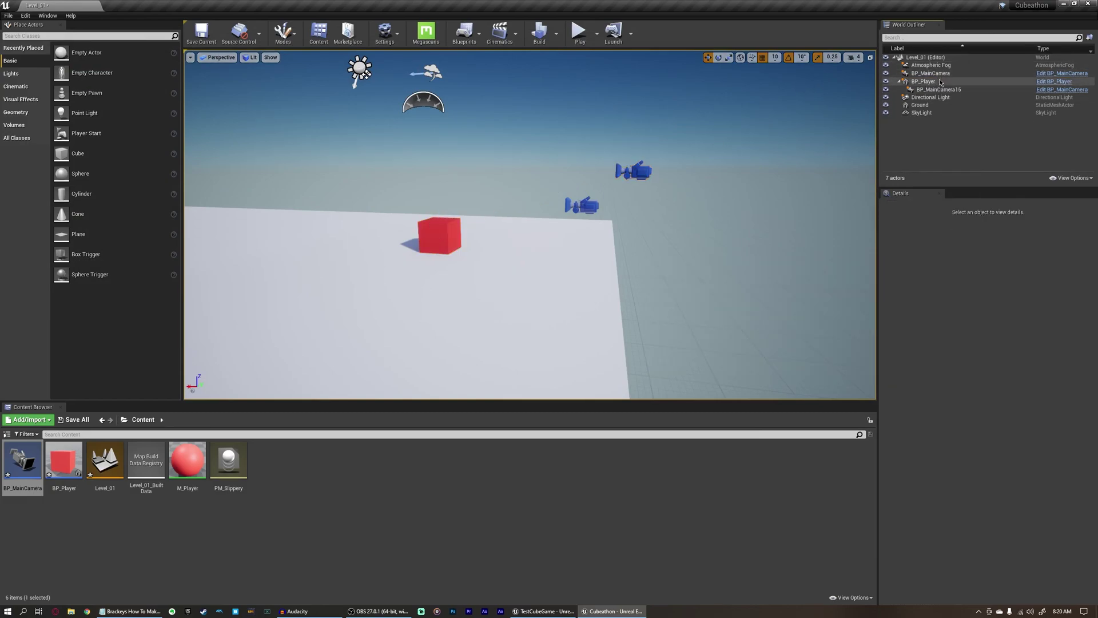
Delete the separate BP_MainCamera actor from the level and play-test the level with the player's attached camera
click(932, 73)
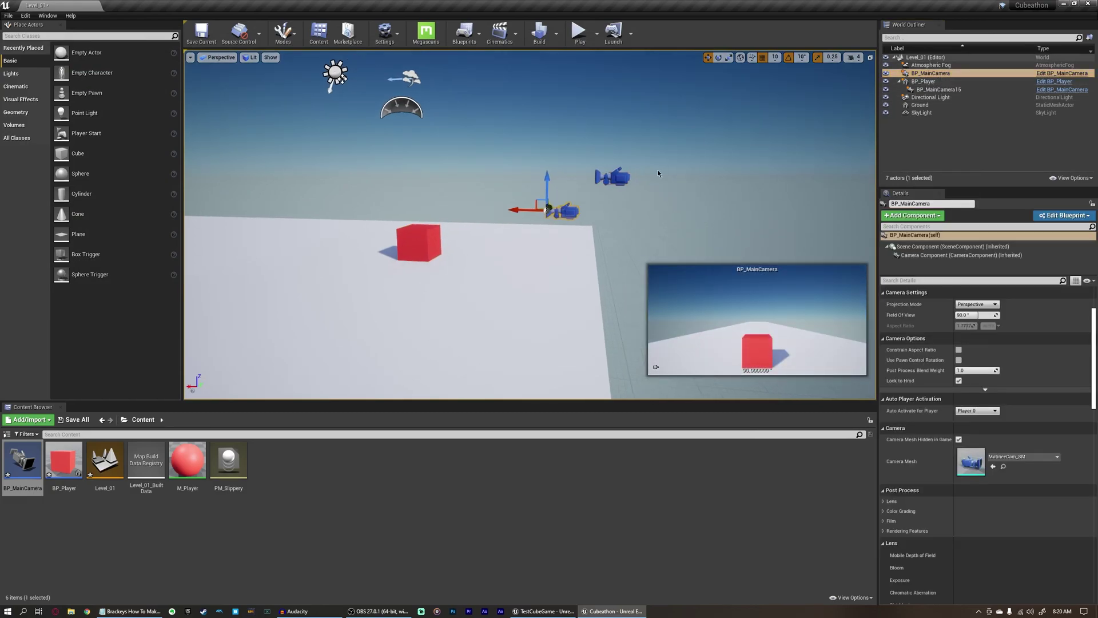
key(Delete)
click(944, 74)
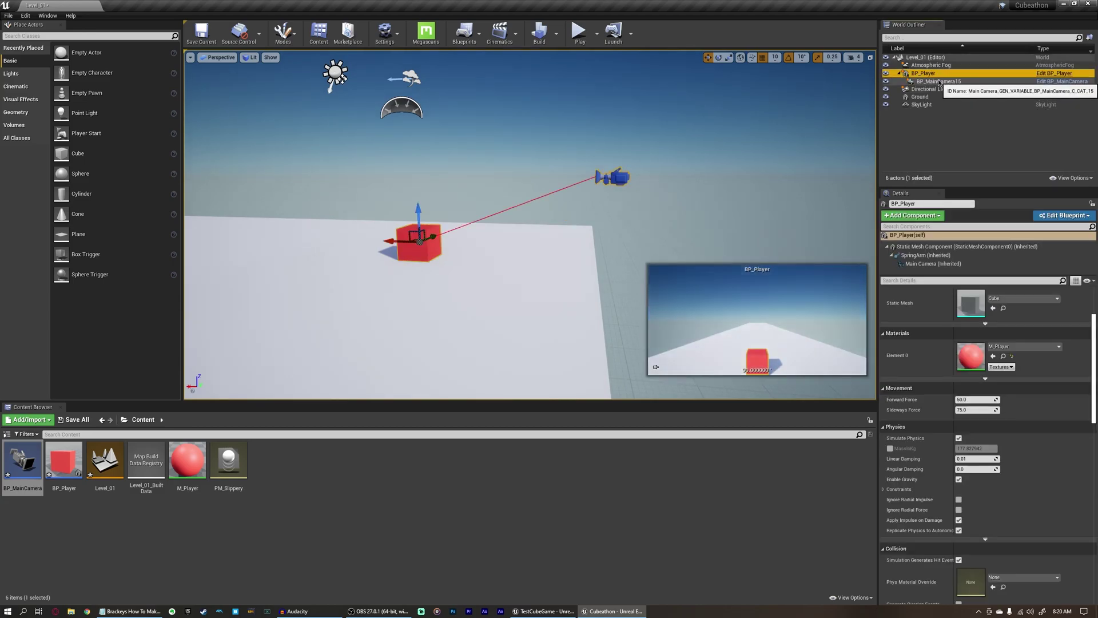
key(Escape)
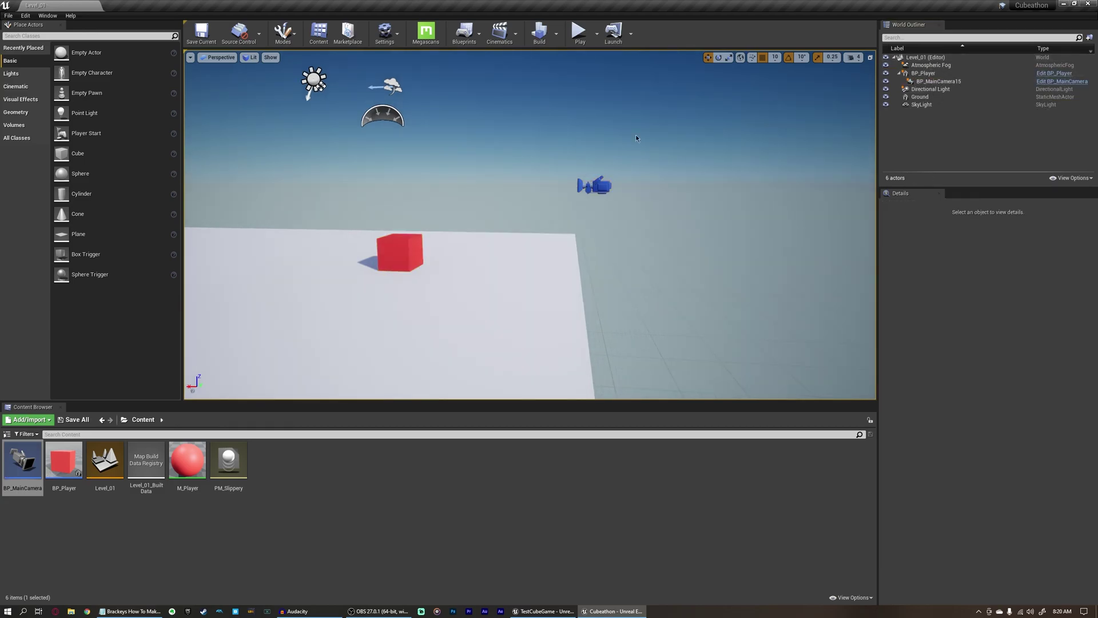
click(579, 32)
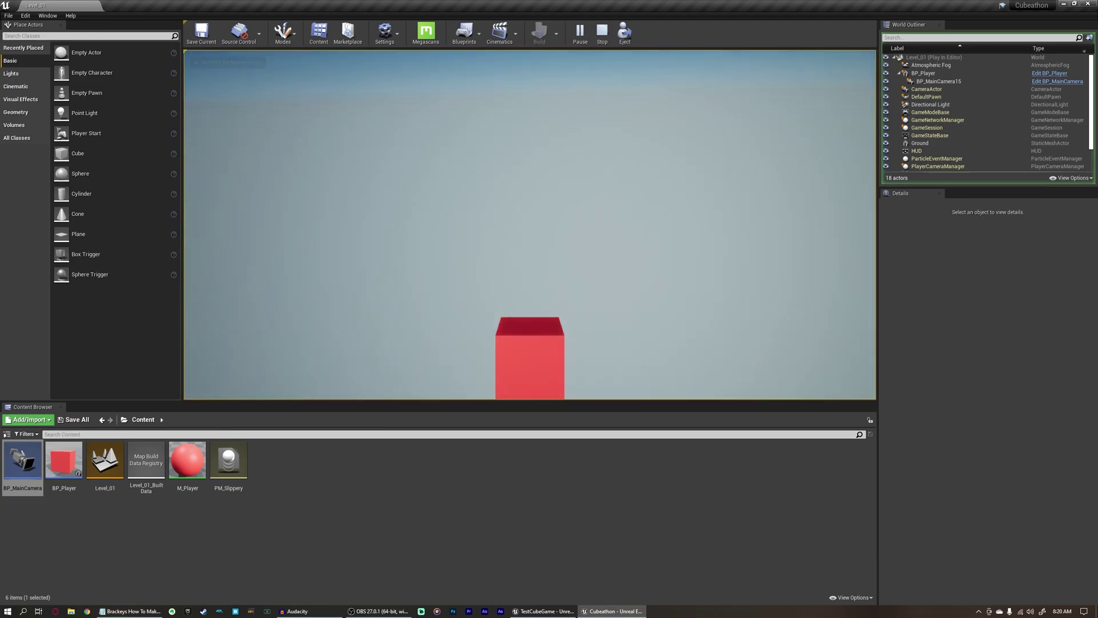
key(Escape)
Open the BP_Player blueprint and set the SpringArm's Socket Offset Z to 150
double_click(65, 459)
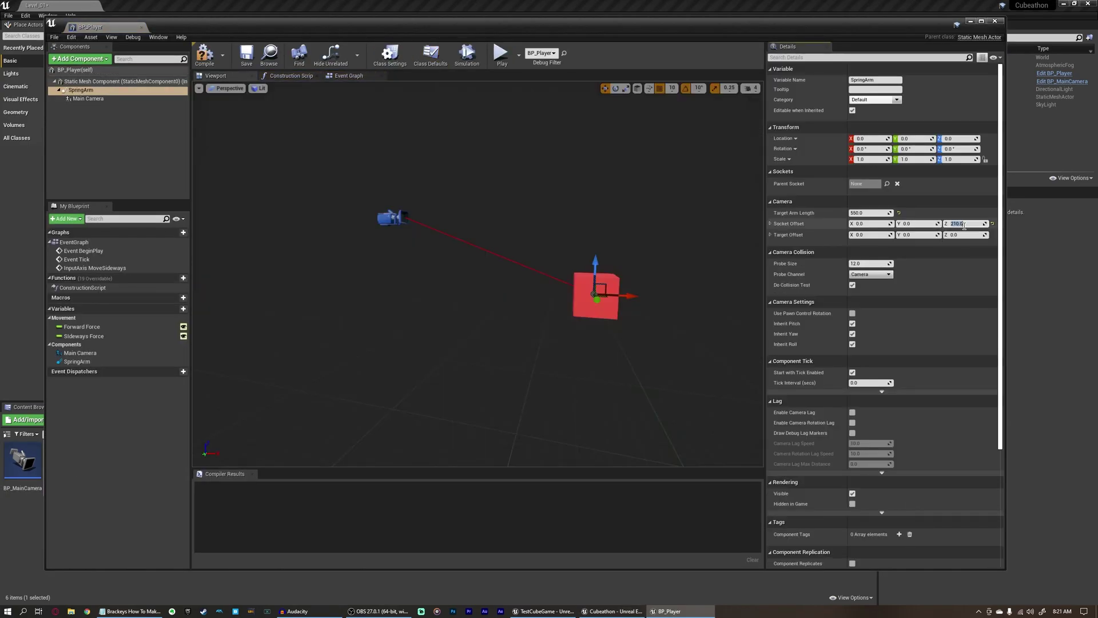
click(964, 226)
text(150)
key(Return)
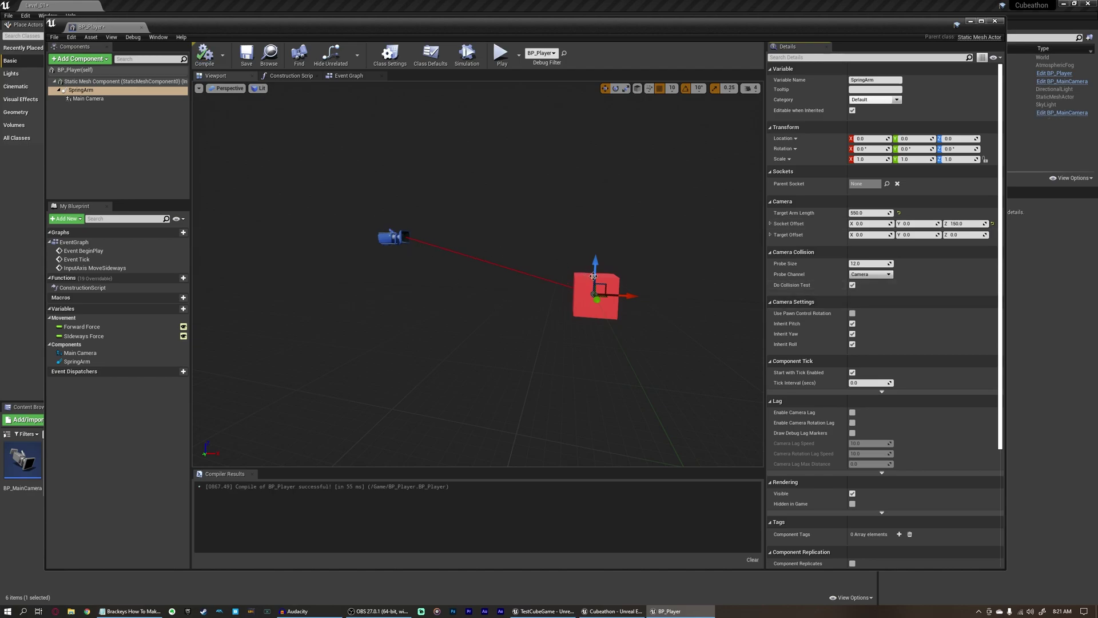
Disable Inherit Pitch, Inherit Yaw and Inherit Roll on the SpringArm and compile BP_Player
click(91, 93)
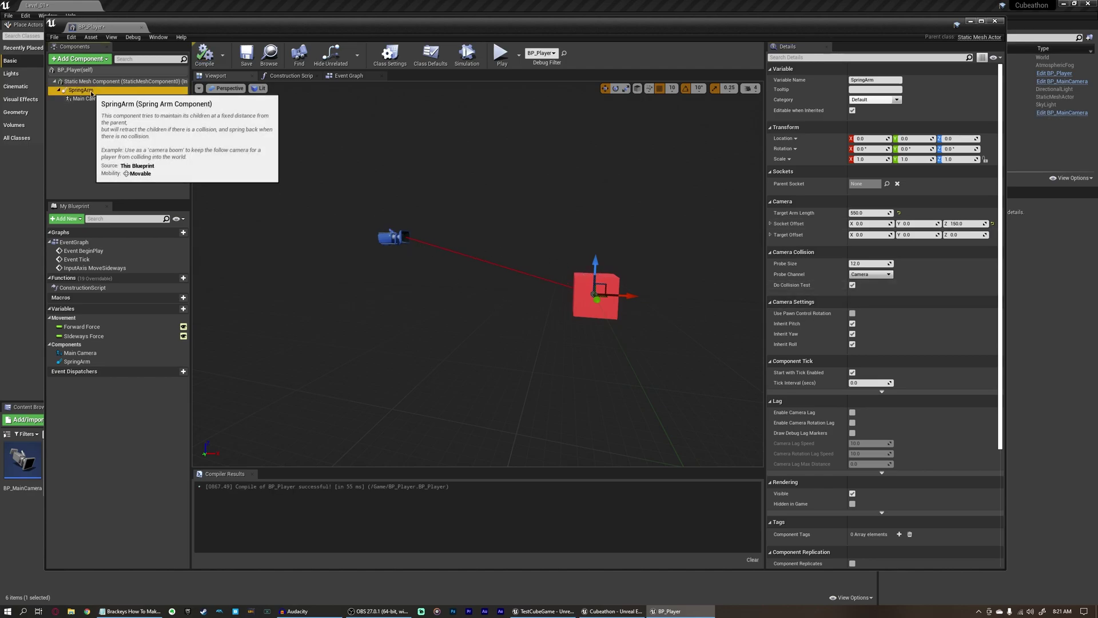
click(801, 325)
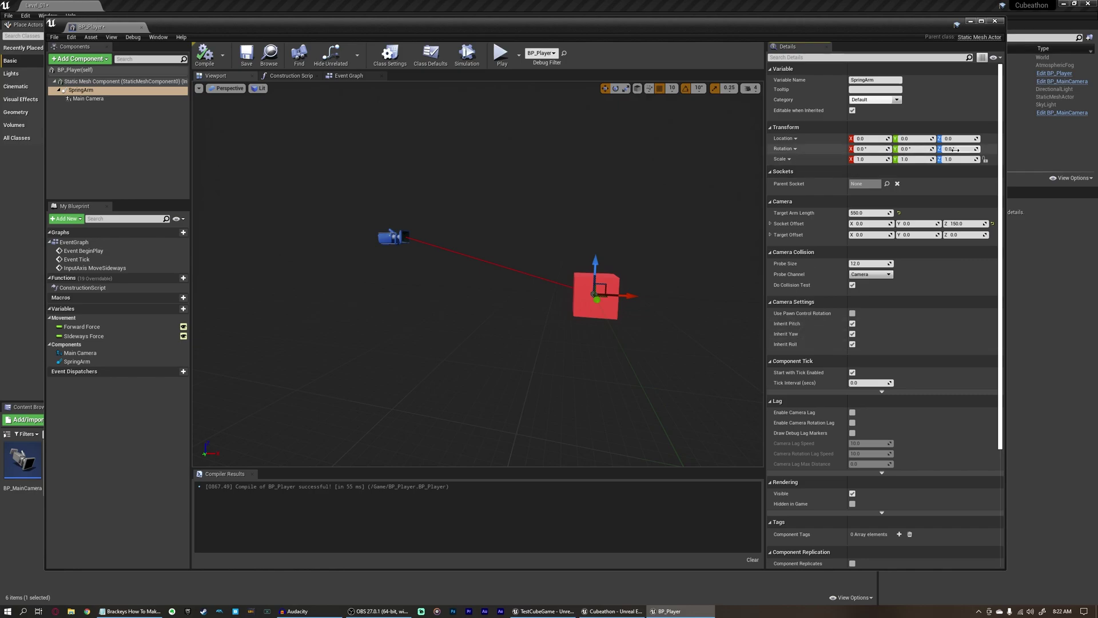
click(852, 324)
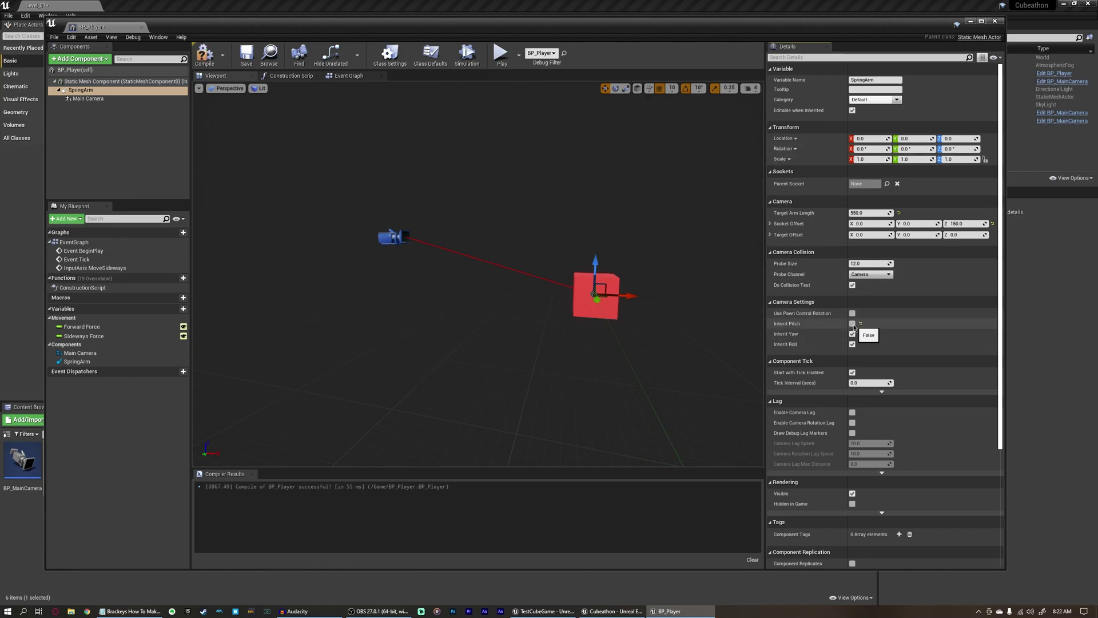
click(852, 334)
click(852, 344)
click(214, 66)
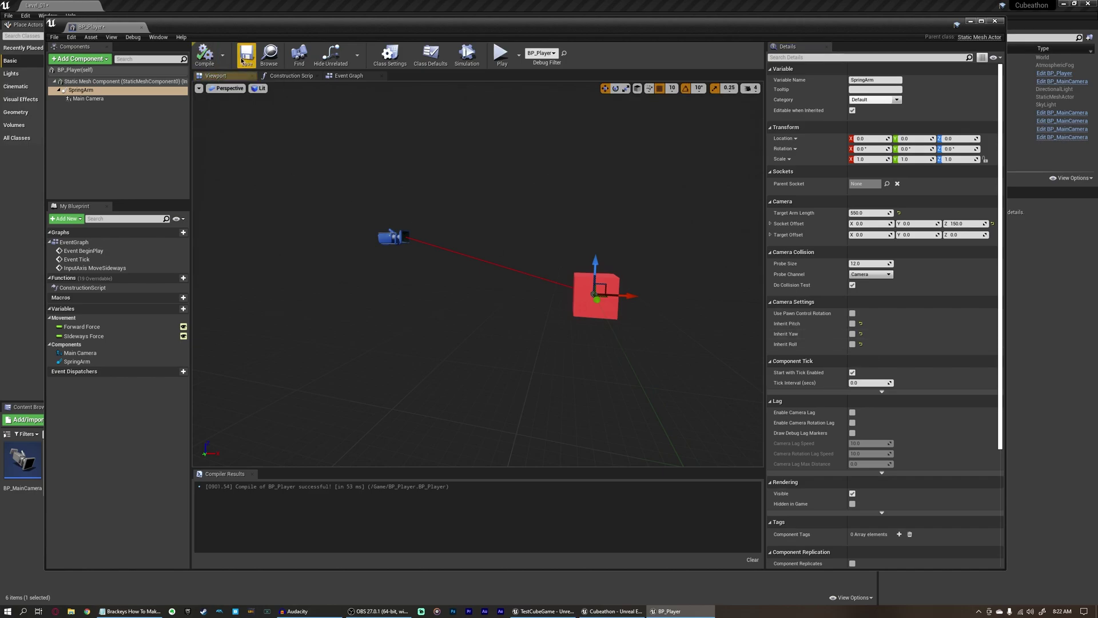
Close the BP_Player editor and play-test the level to check the camera behind the moving cube
click(995, 22)
click(579, 33)
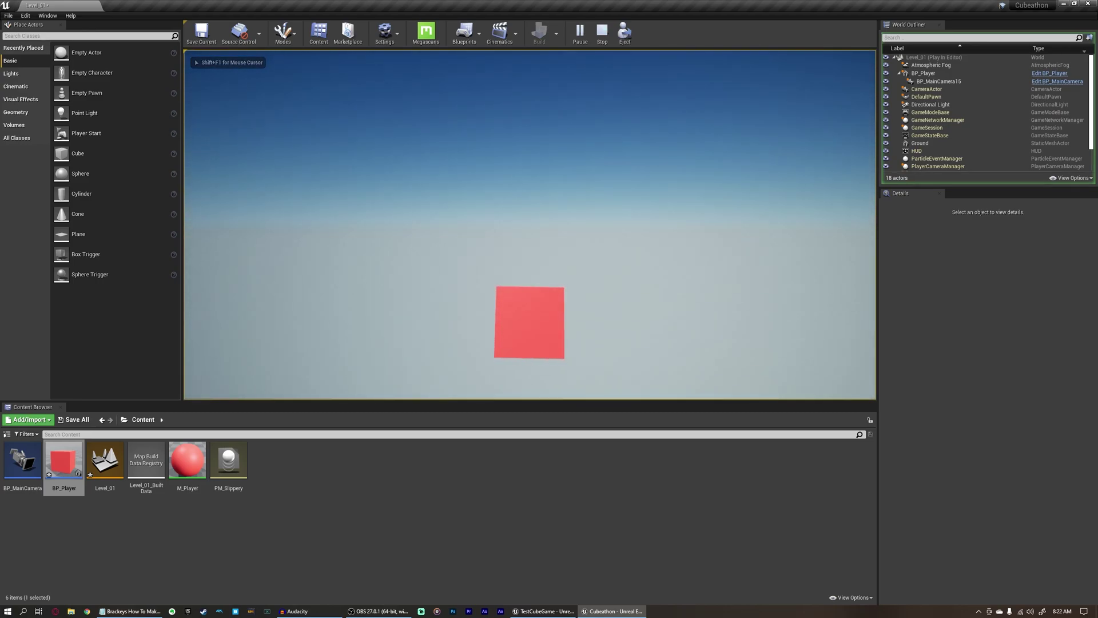
key(Escape)
Place a Cube on the ground ahead of BP_Player and scale it into a wide wall
double_click(931, 74)
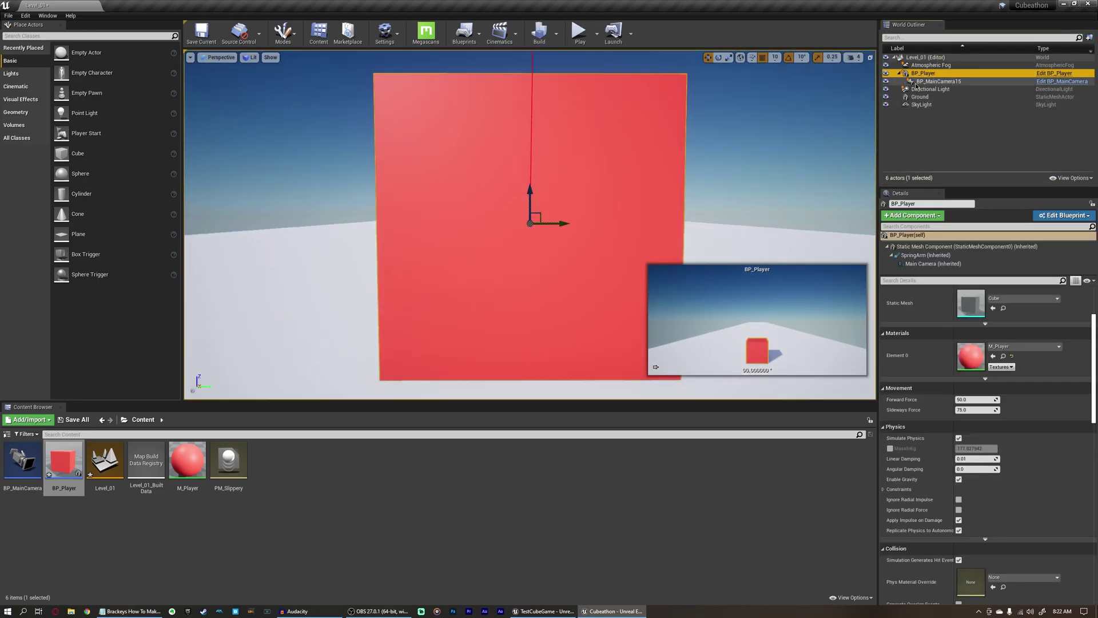
right_drag(675, 172, 658, 223)
key(s)
drag(80, 153, 571, 123)
click(729, 58)
drag(597, 218, 640, 226)
Play-test the level, steering the player cube sideways against the wall to check how the camera follows
click(580, 31)
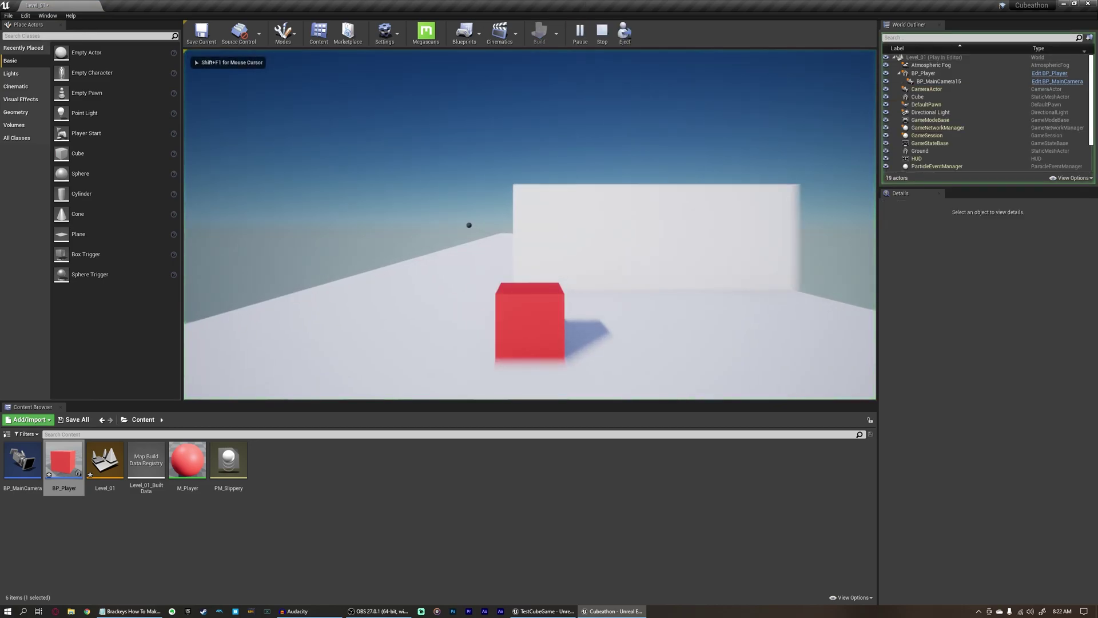
key(a)
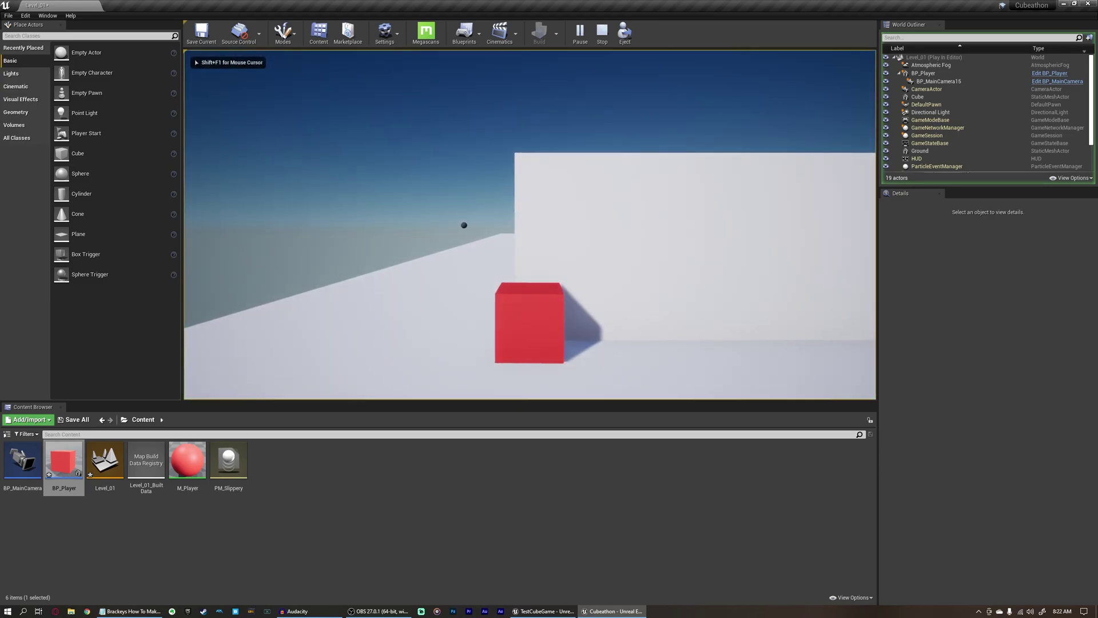
key(a)
key(d)
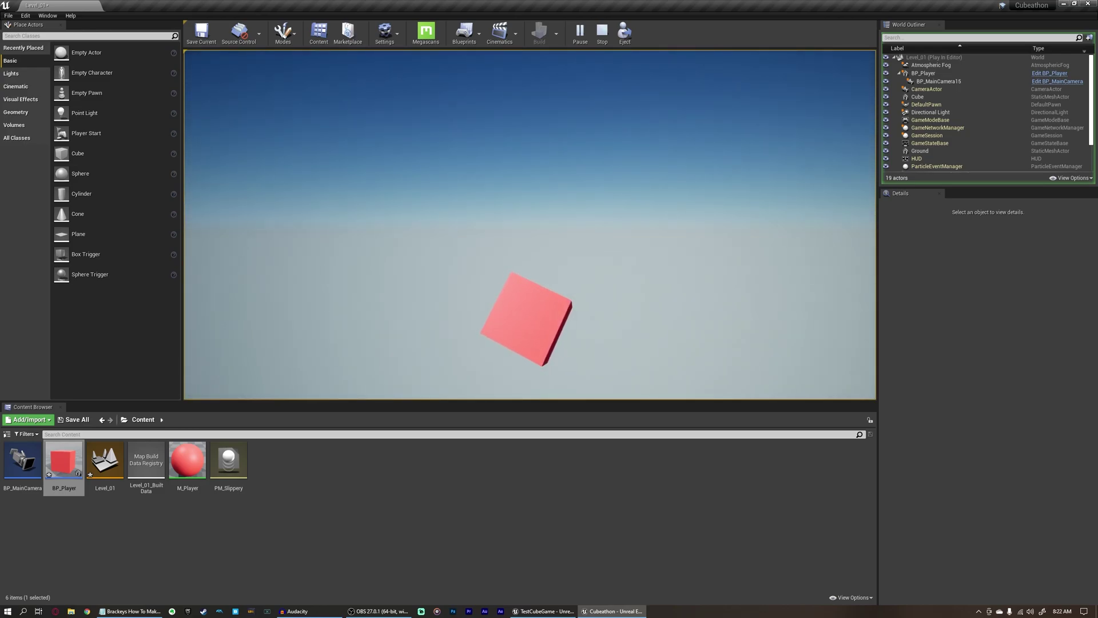
key(Escape)
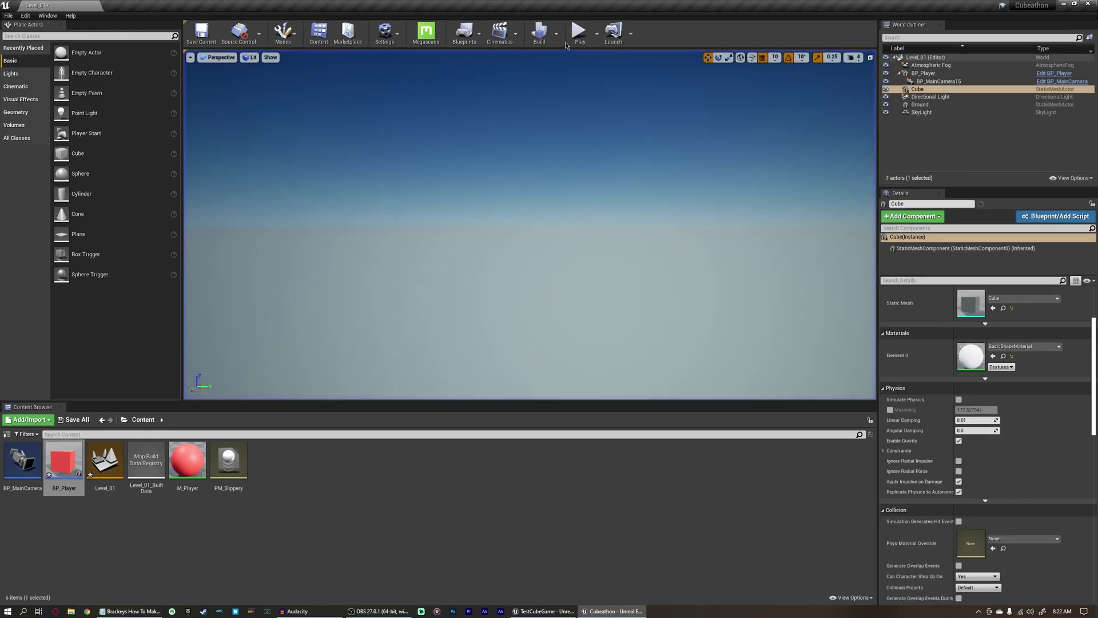
Create a Blueprint Class based on Game Mode Base in the Content folder and name it GM_Player
click(302, 471)
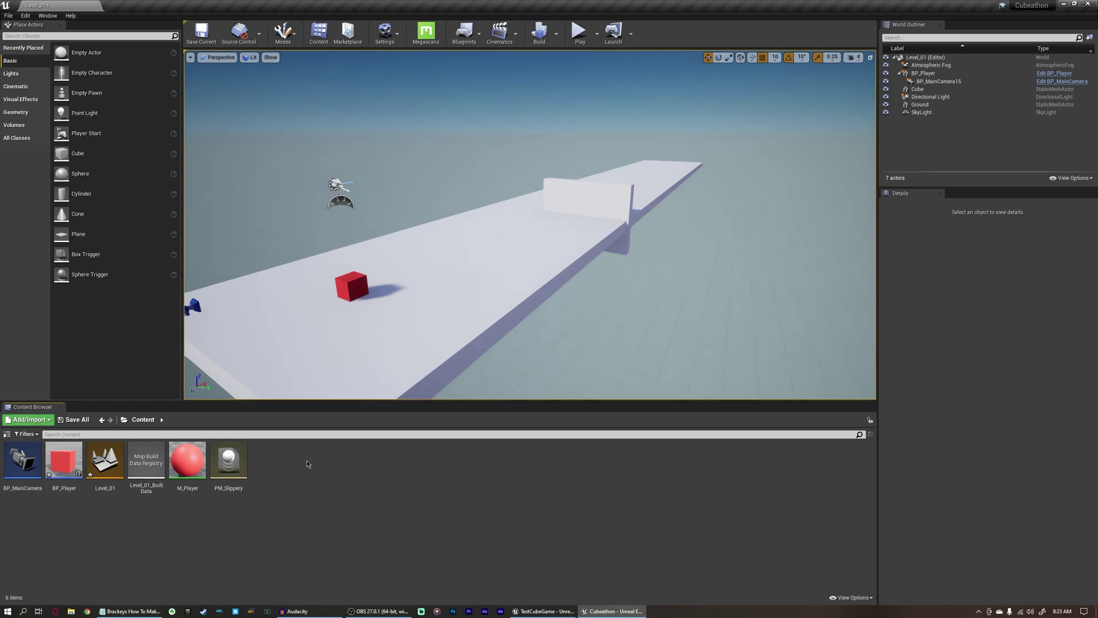
right_click(307, 464)
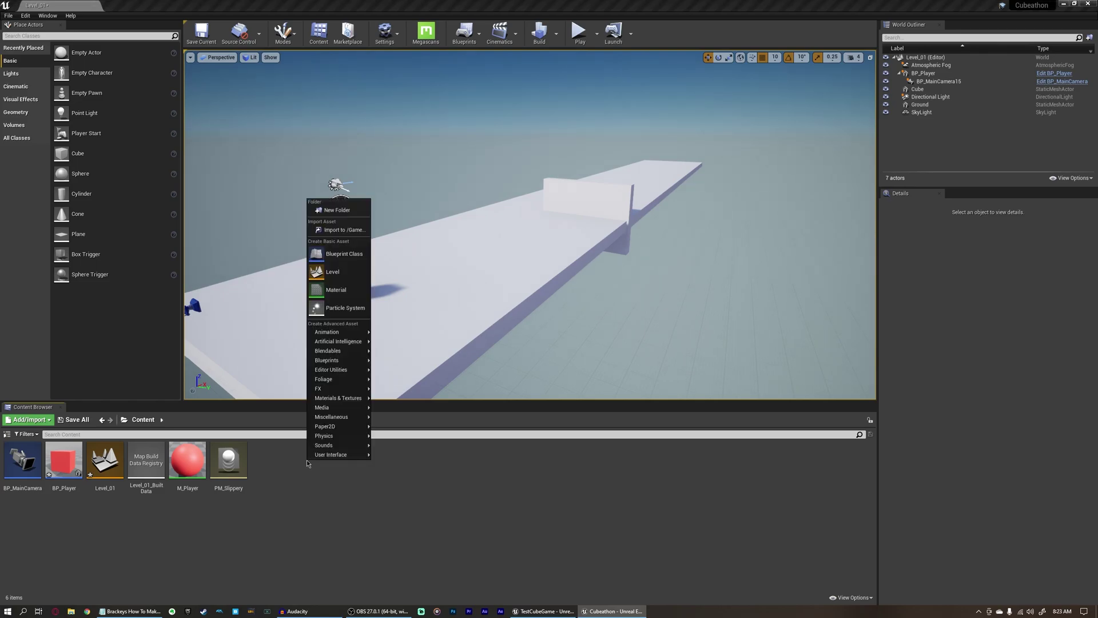
click(336, 256)
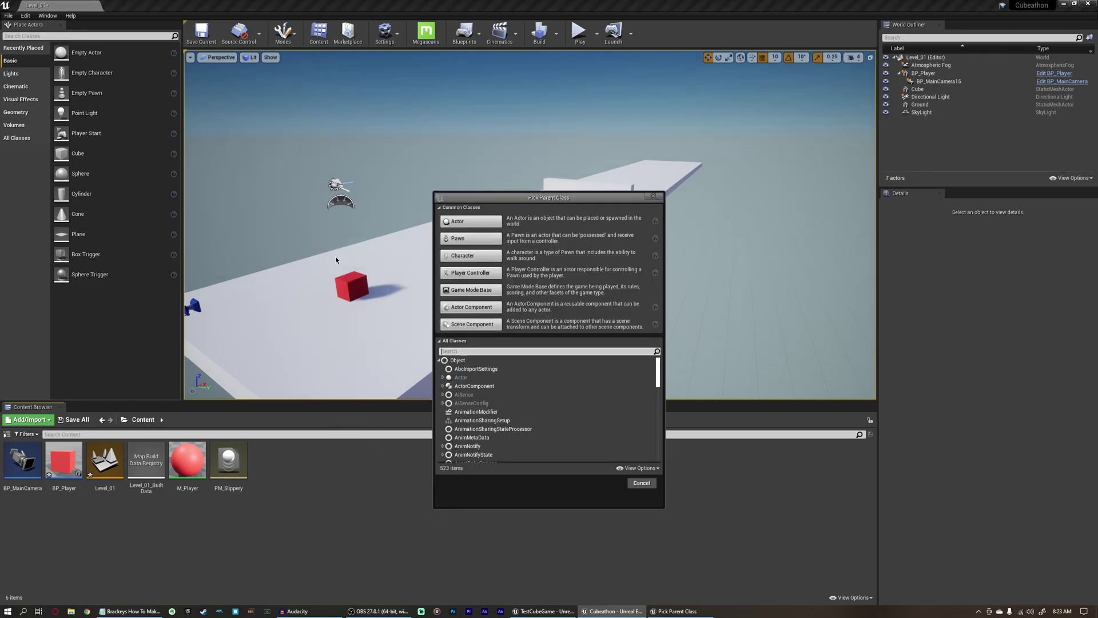
click(481, 293)
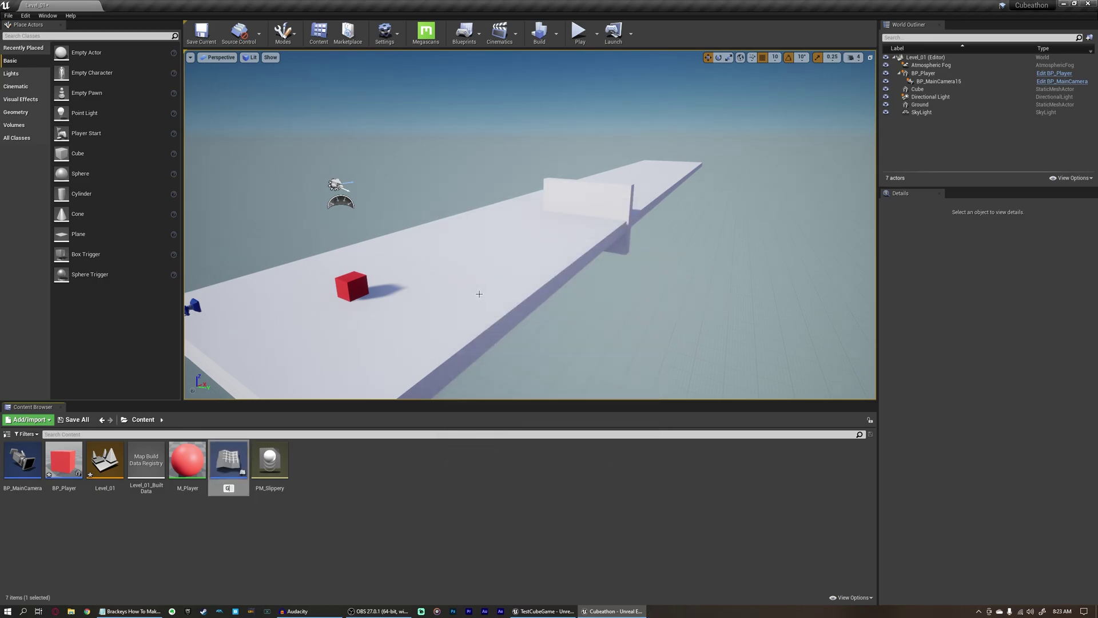
text(GM_Player)
key(Return)
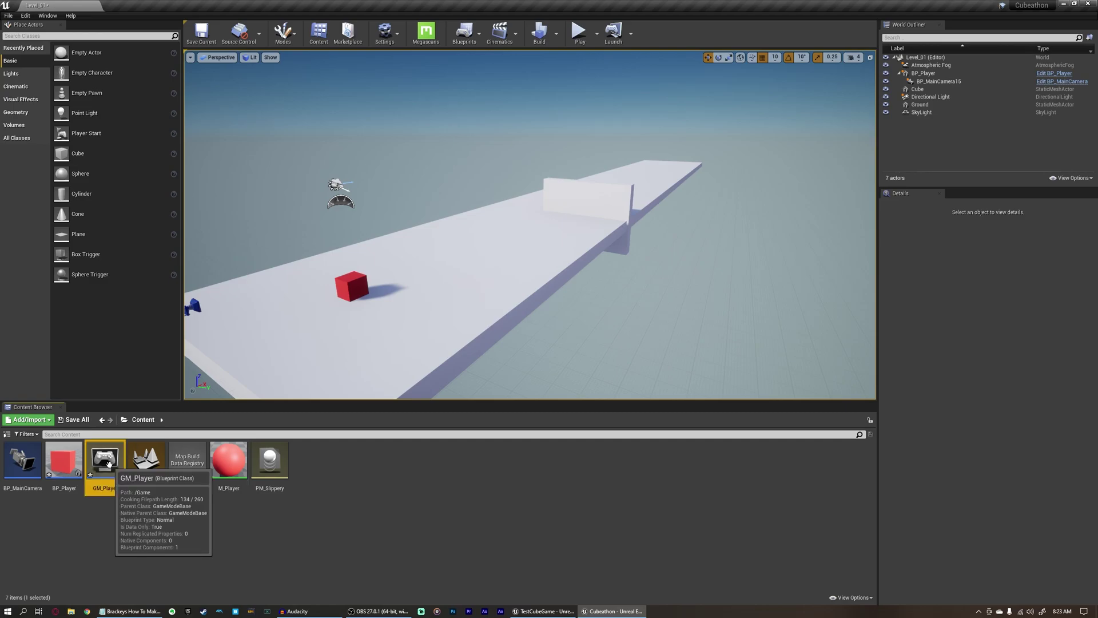
Open GM_Player, set its Default Pawn Class to None, compile it and close its editor
double_click(107, 461)
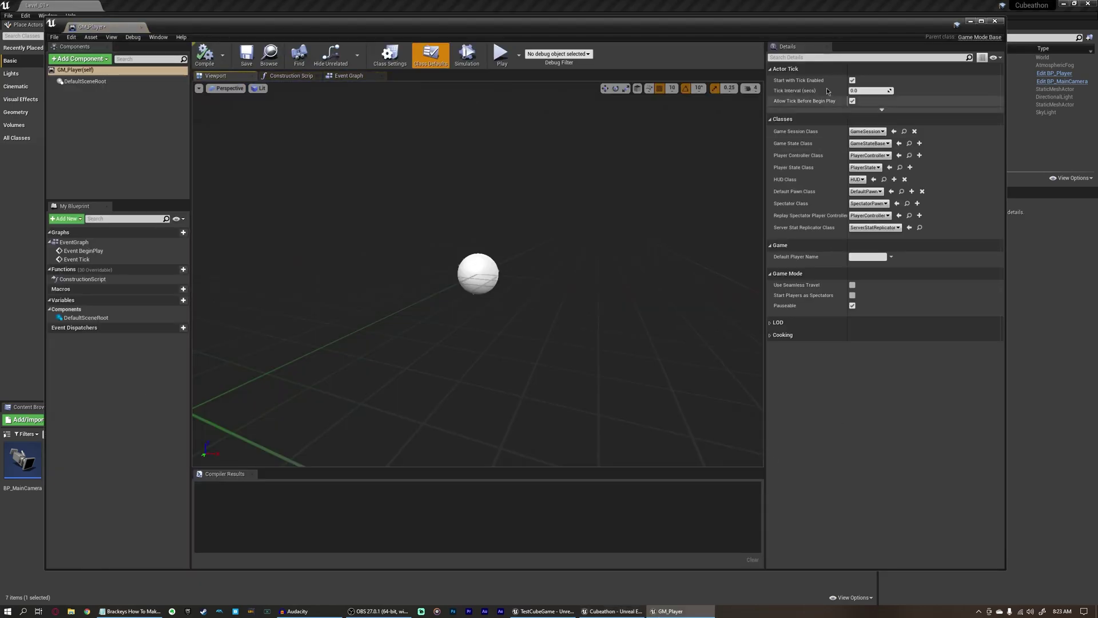
click(101, 143)
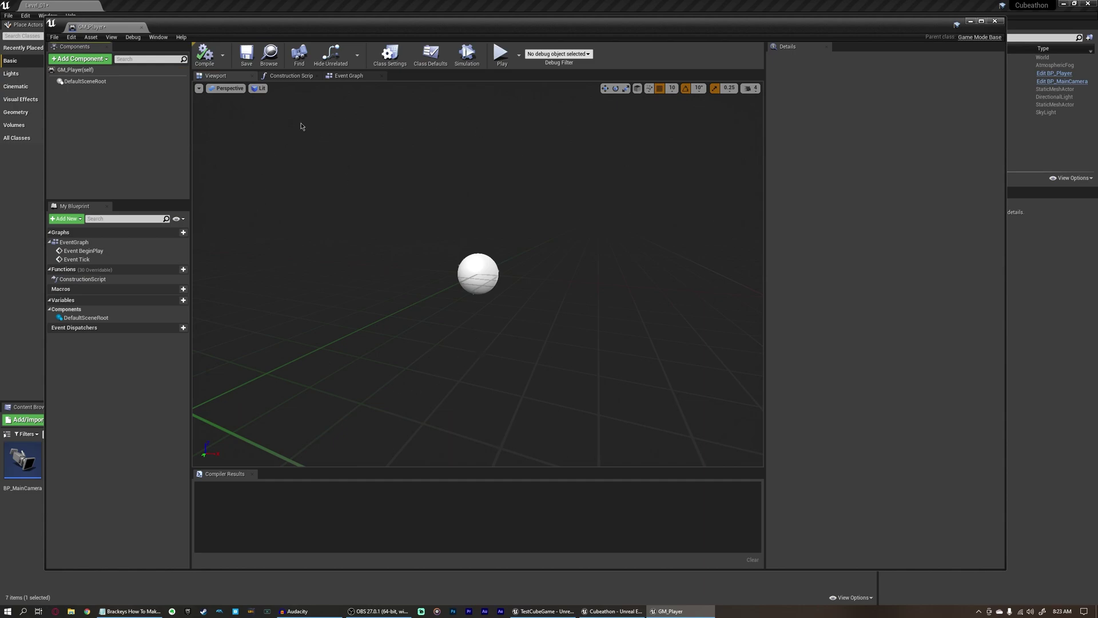
click(72, 71)
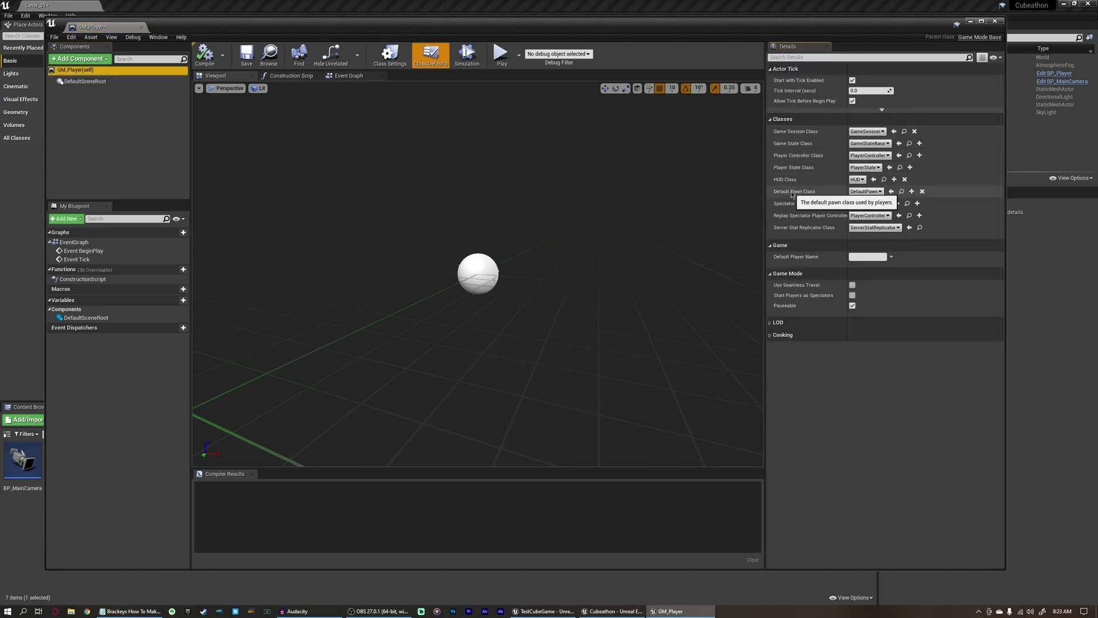
click(865, 191)
click(861, 206)
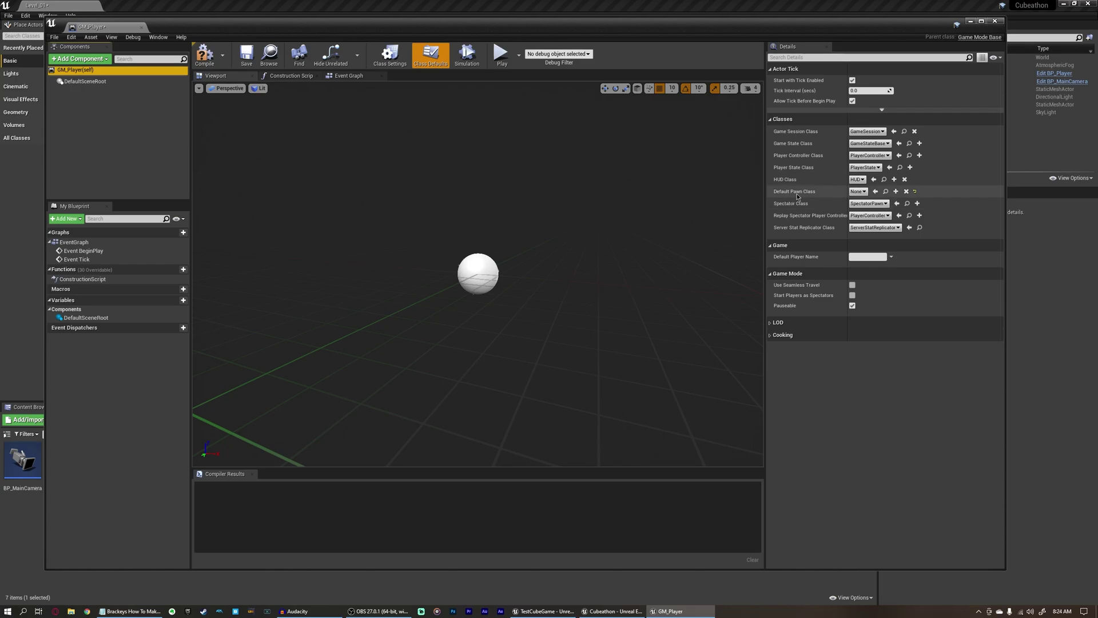
click(204, 56)
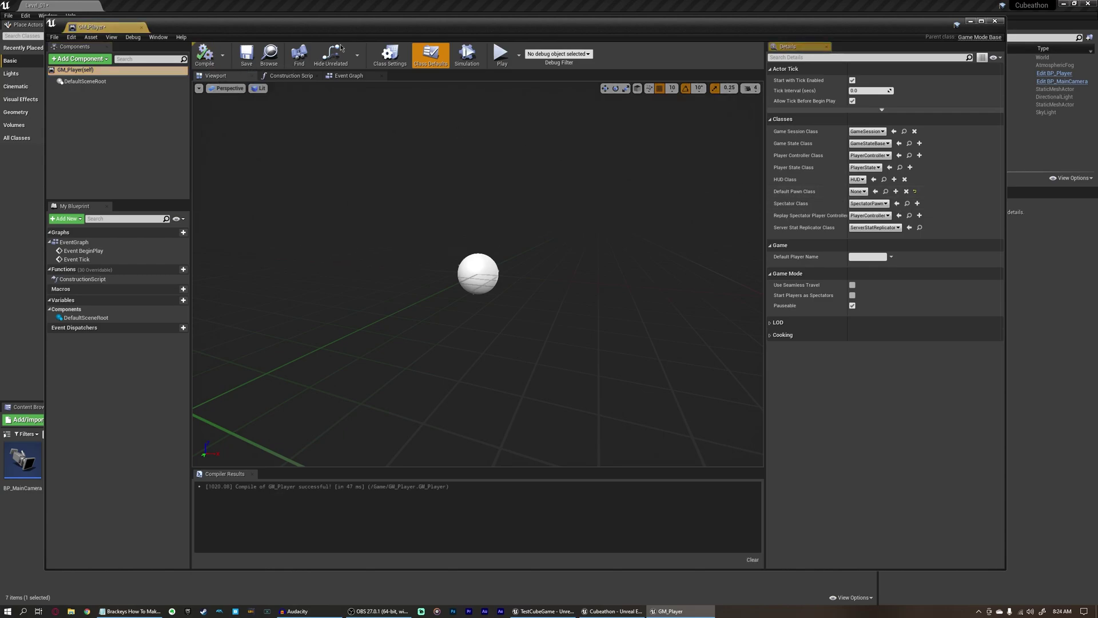
click(994, 21)
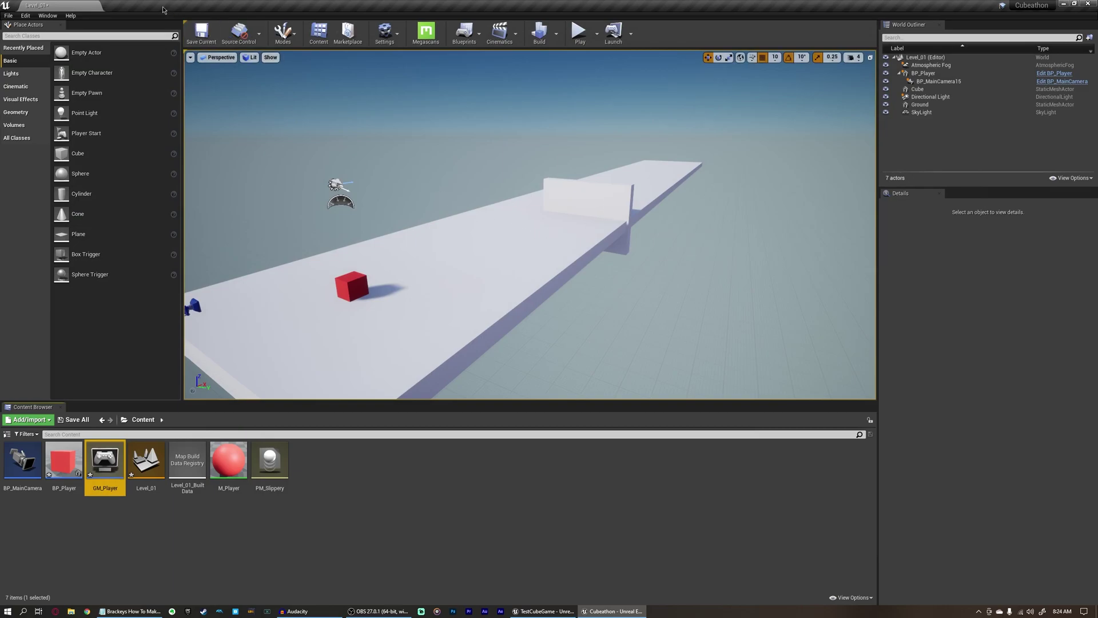
Open the World Settings and set the level's GameMode Override to GM_Player
click(48, 15)
click(75, 153)
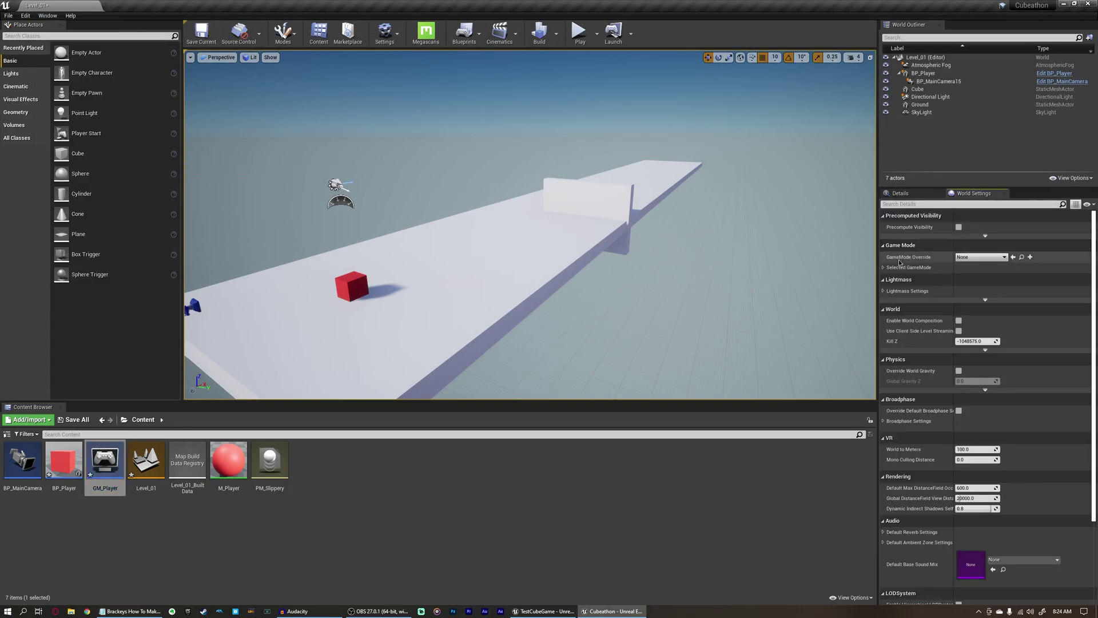
click(980, 257)
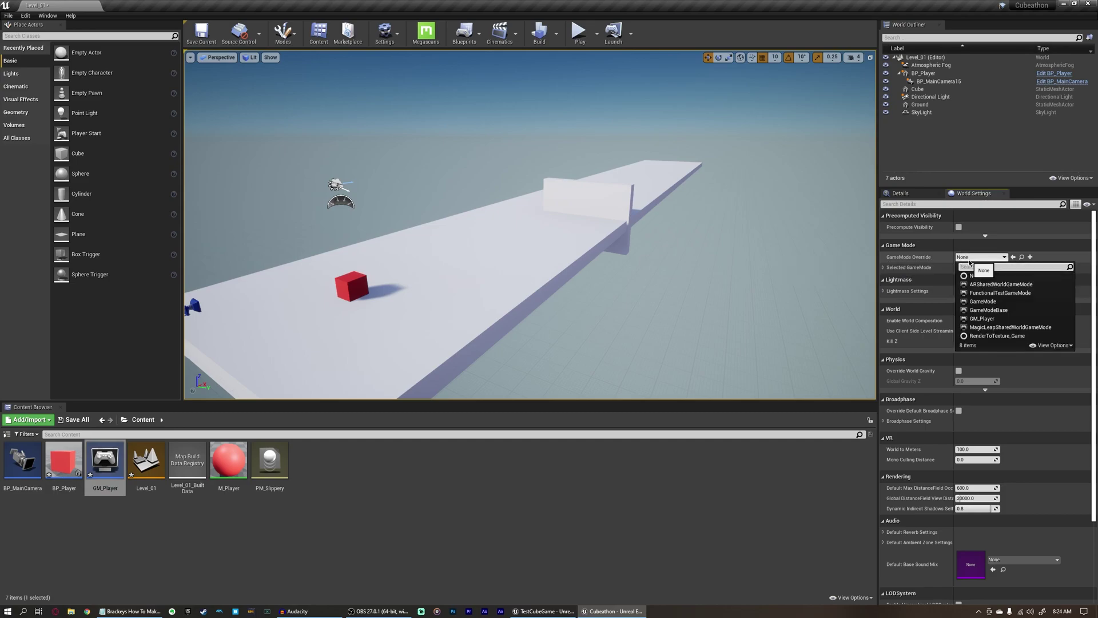
click(987, 320)
Save BP_Player, GM_Player and Level_01, and play-test the level with the new game mode
click(78, 419)
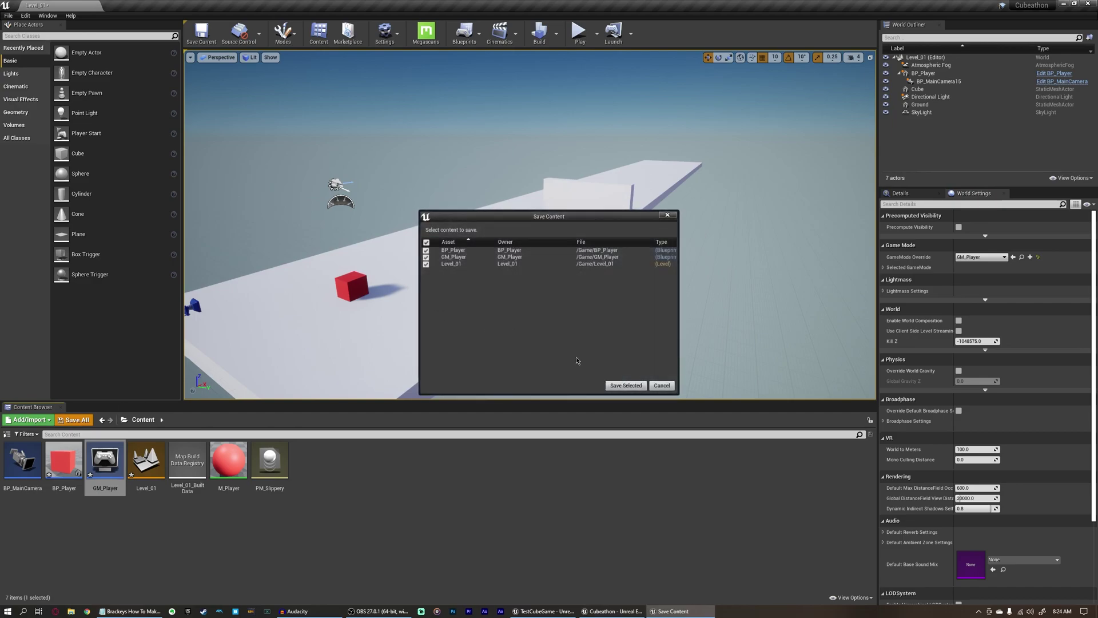
click(626, 384)
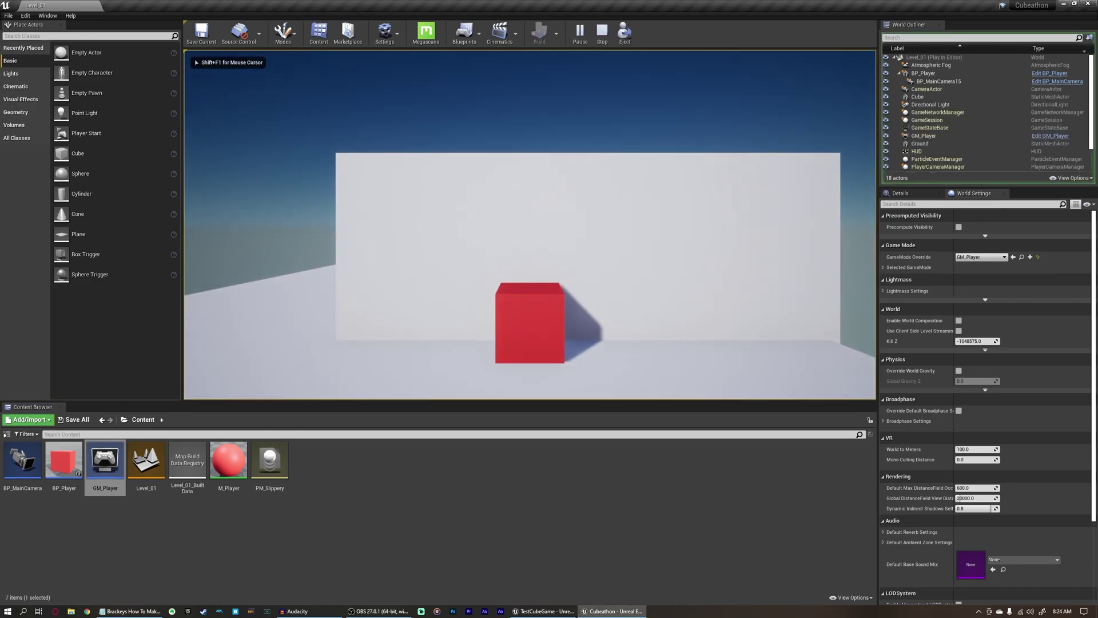
key(Escape)
right_drag(557, 248, 503, 286)
click(374, 476)
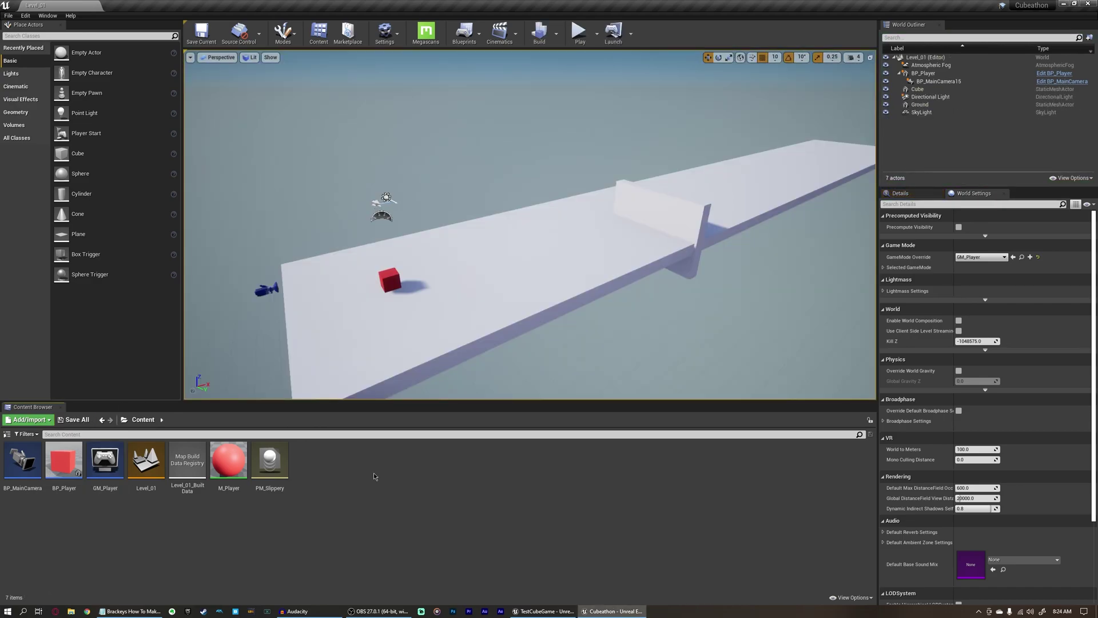
Open BP_Player, enable Camera Lag on its SpringArm component, compile the blueprint and close its editor
double_click(80, 456)
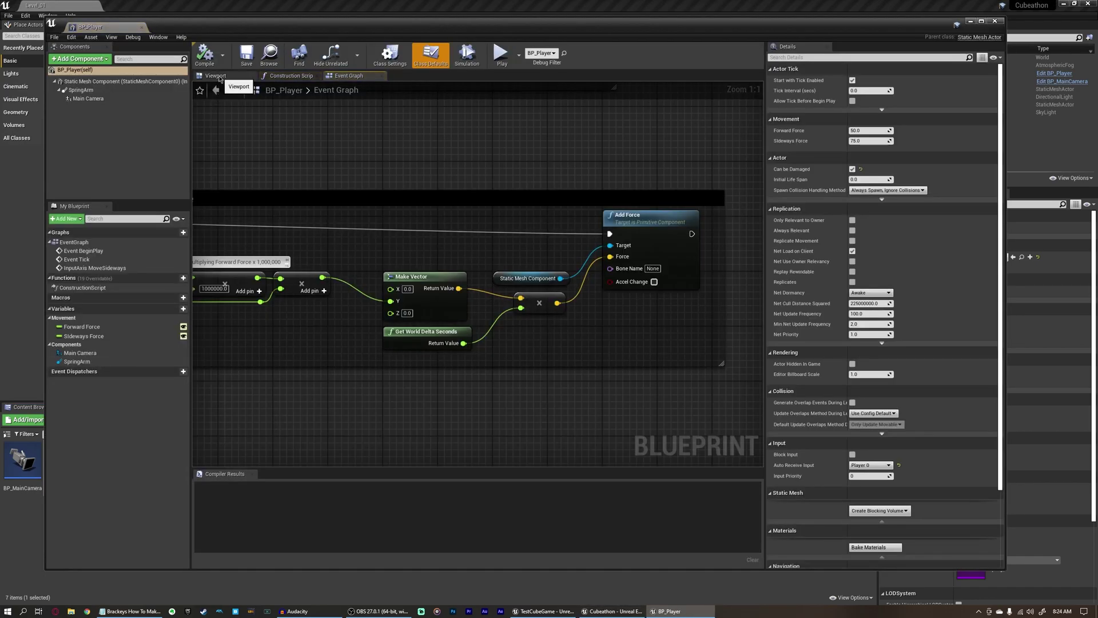
click(216, 76)
click(80, 89)
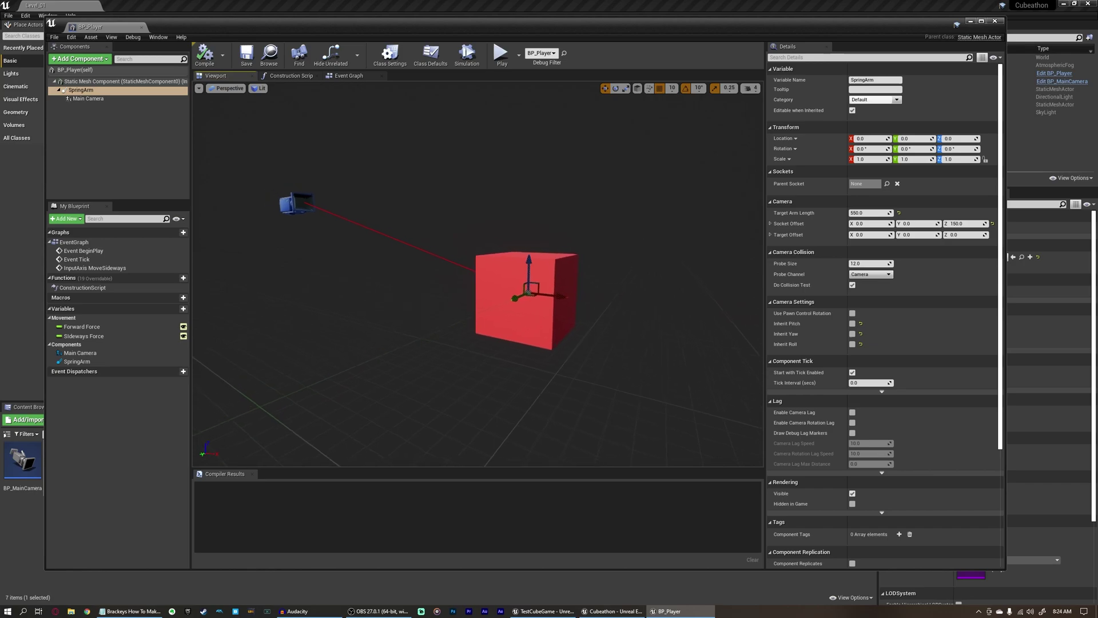
scroll(798, 412, down, 1)
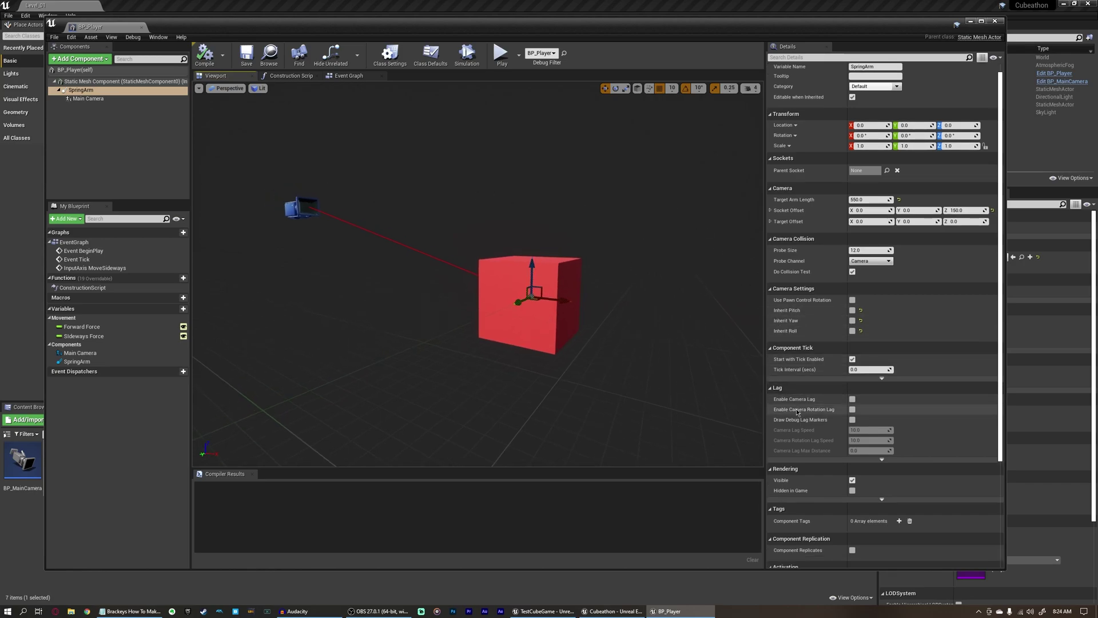
scroll(798, 412, down, 1)
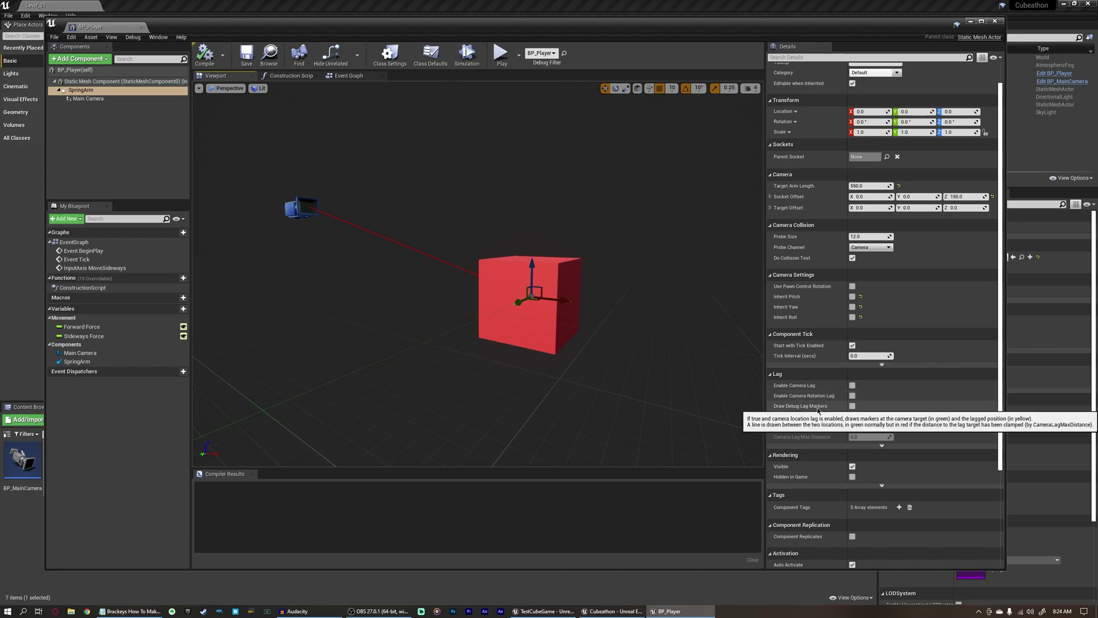
click(852, 386)
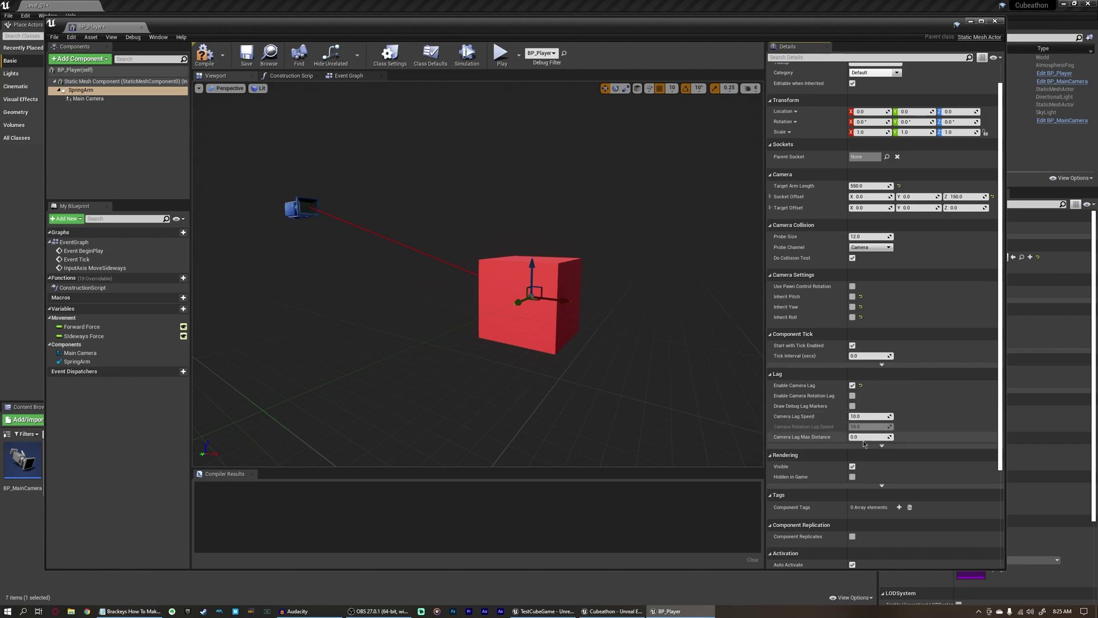
click(204, 55)
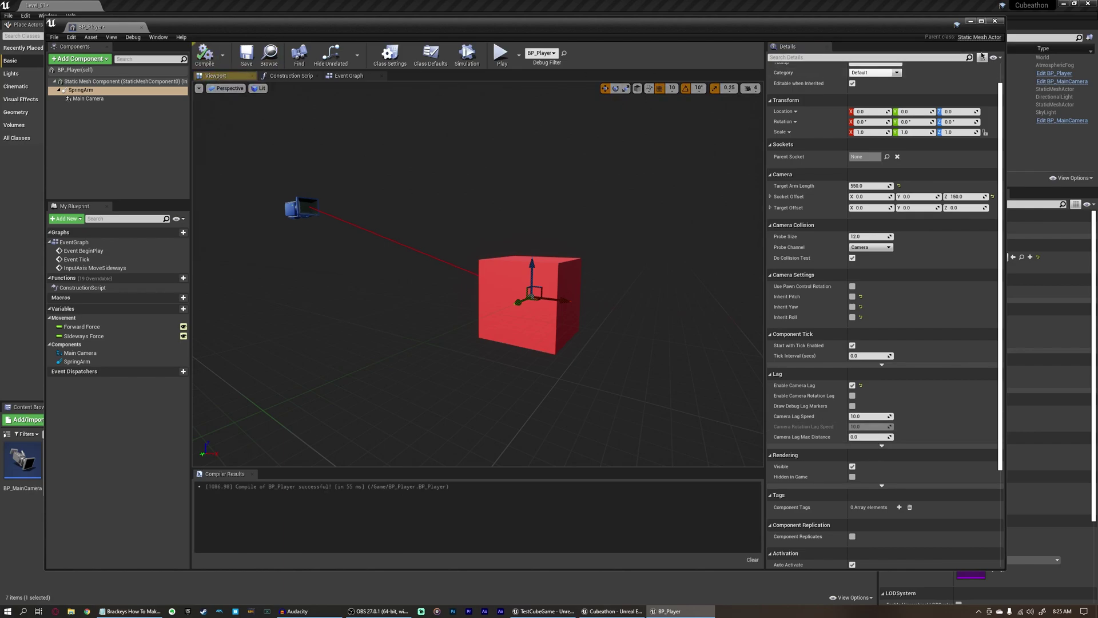
click(995, 21)
Play-test the level, steering the cube to both sides to check the camera lag, and stop the session
click(579, 32)
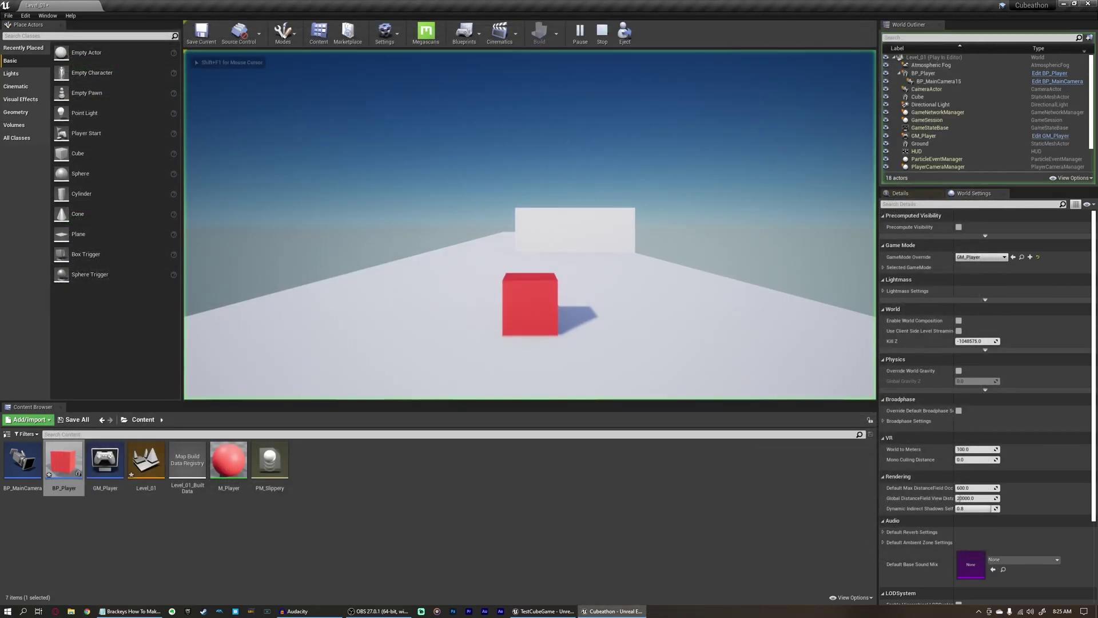
key(a)
key(d)
key(a)
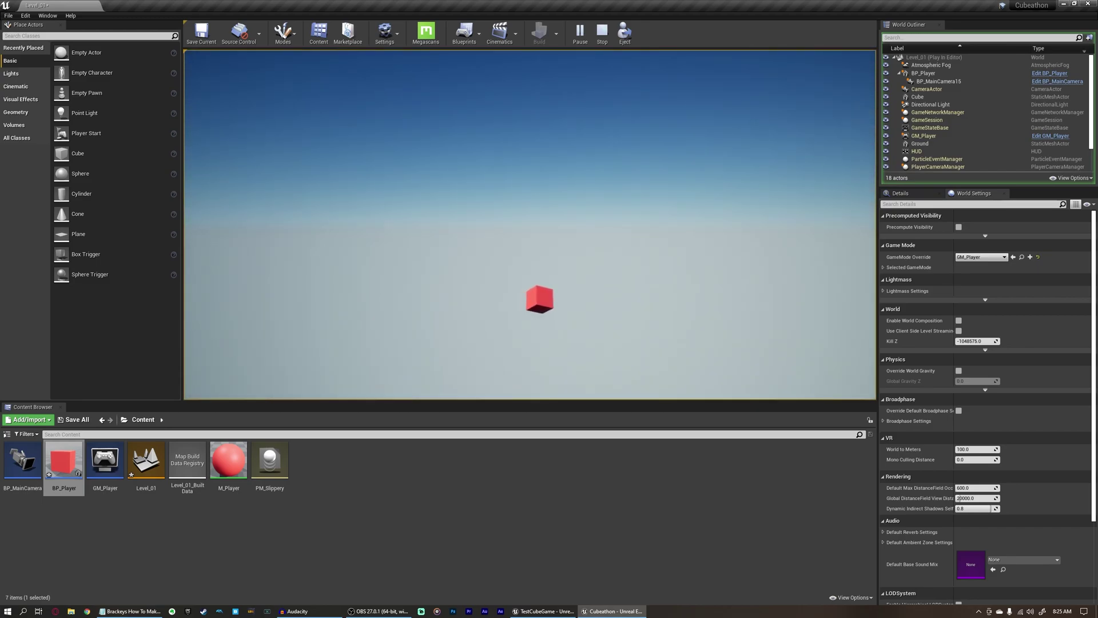
key(Escape)
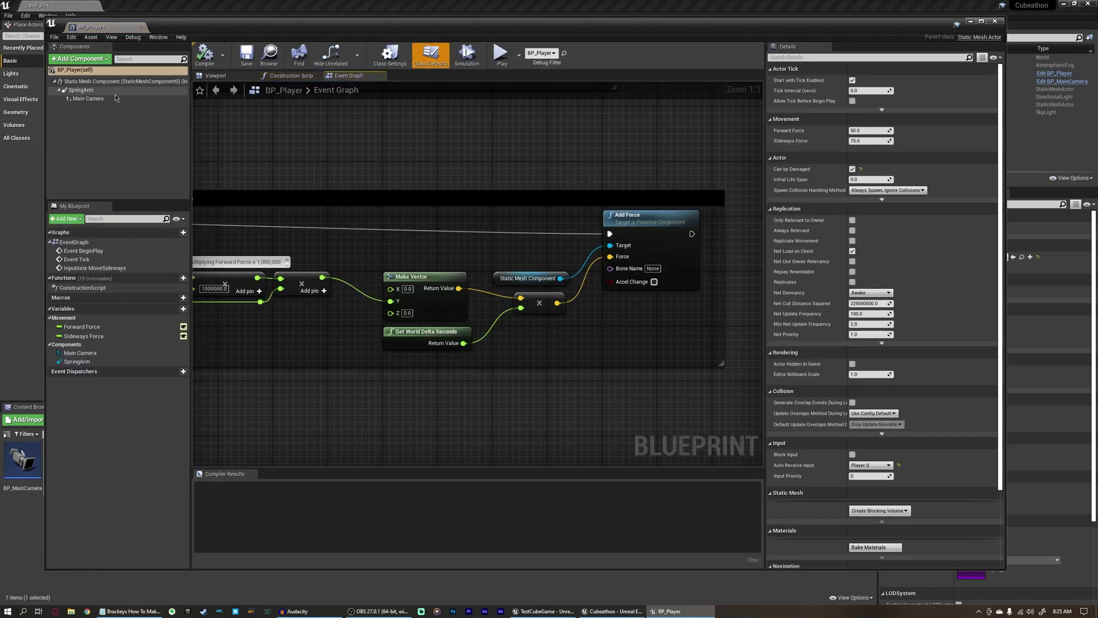
Set the Camera Lag Max Distance of BP_Player's SpringArm to 500 and play-test the level with Draw Debug Lag Markers enabled
click(108, 90)
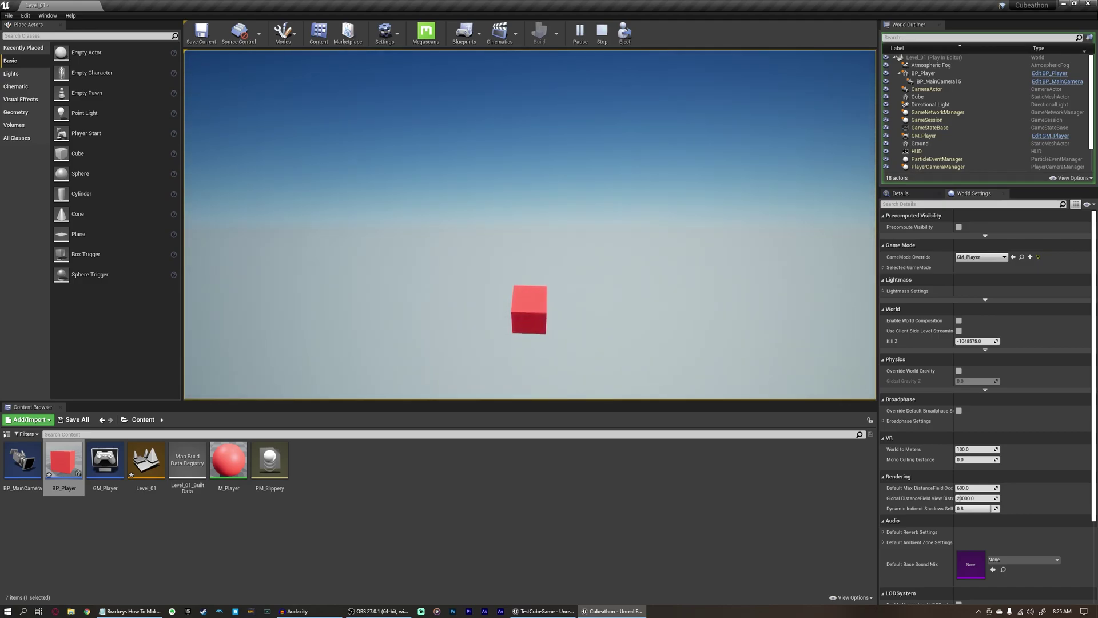
key(Escape)
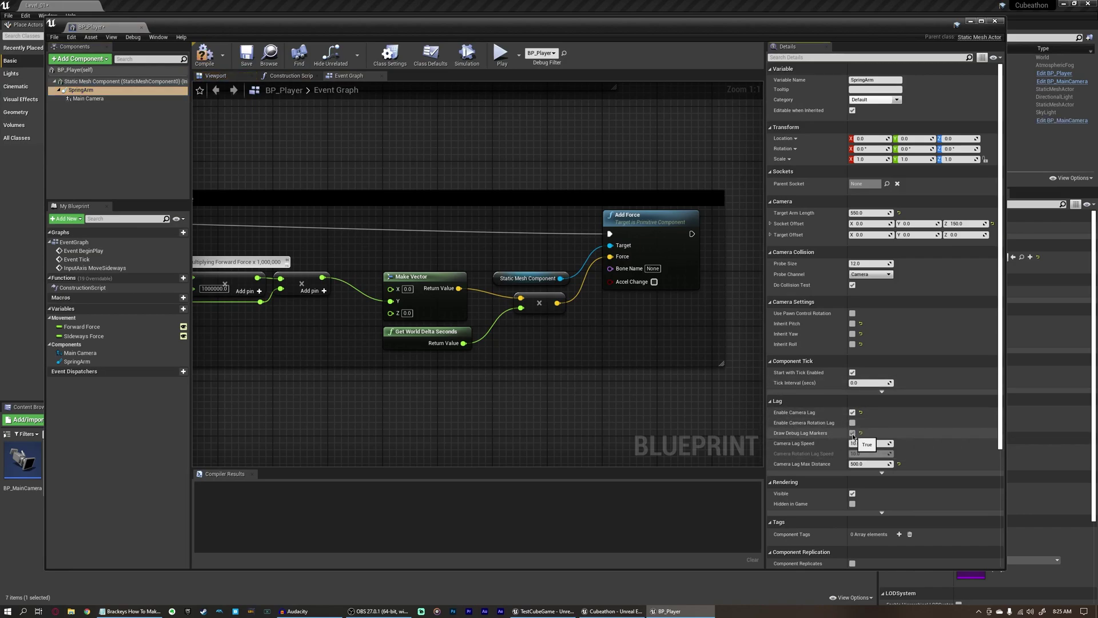
key(alt+p)
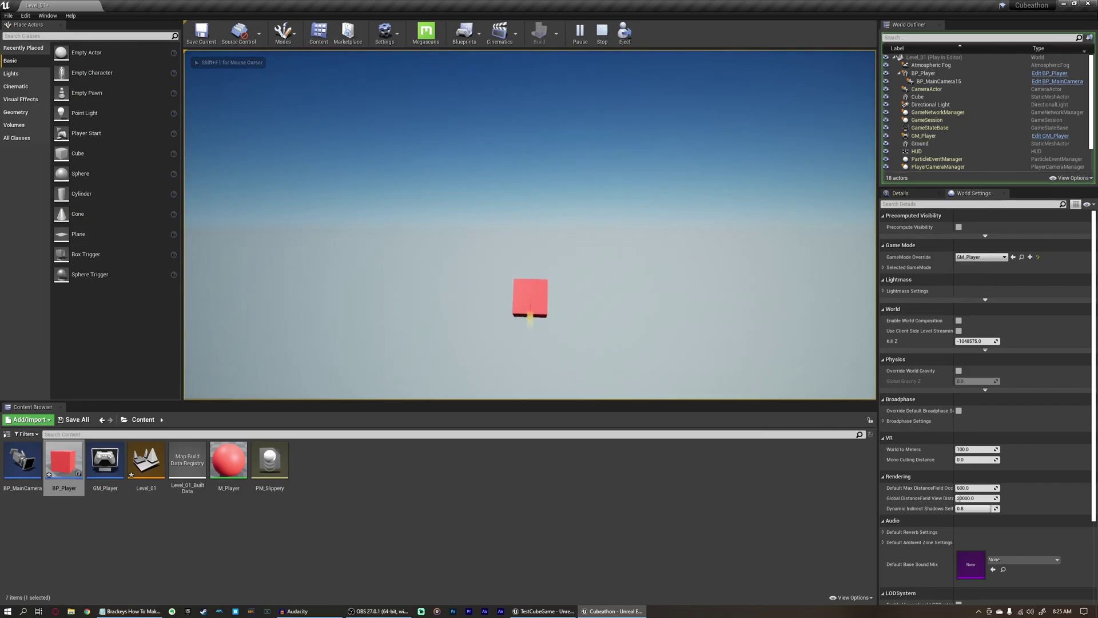
key(Escape)
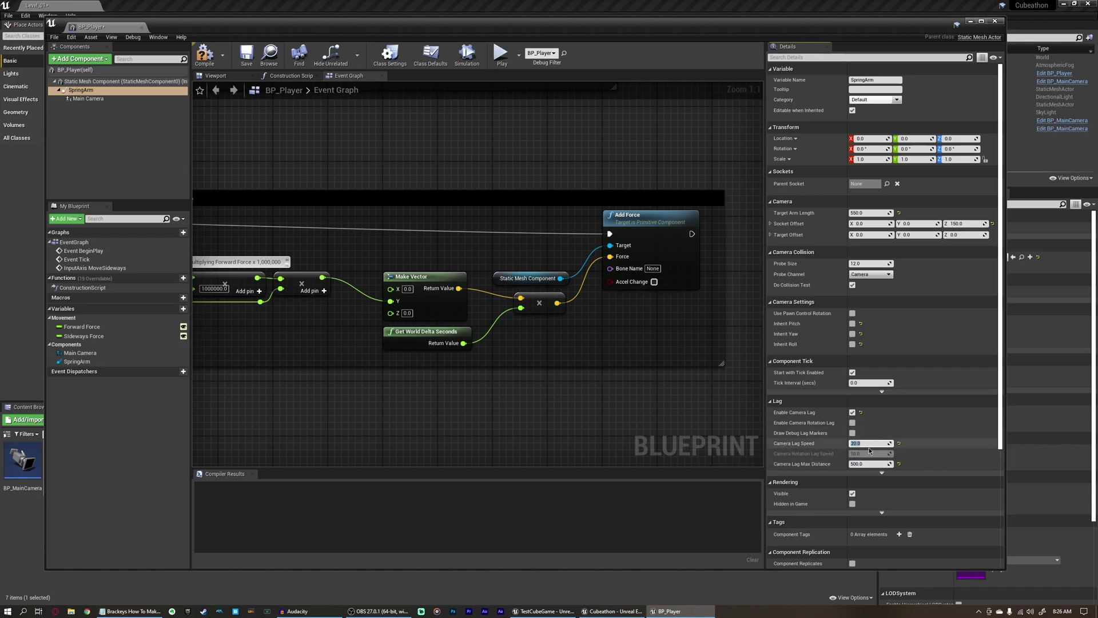
Set the SpringArm's Camera Lag Speed to 20 with Draw Debug Lag Markers disabled, and close the BP_Player editor
key(Return)
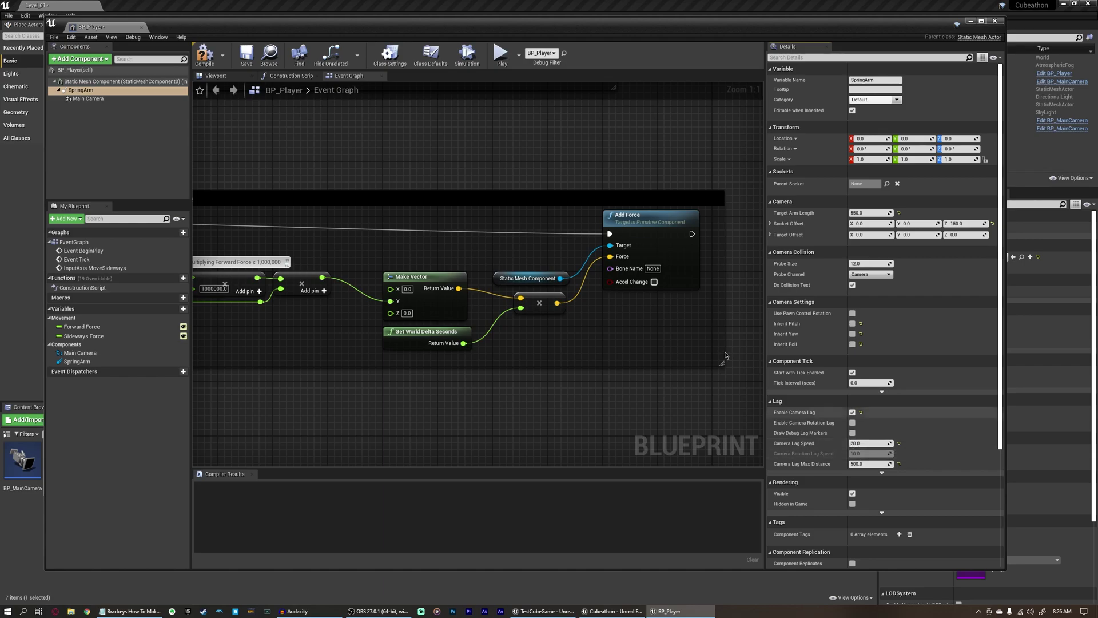
click(994, 21)
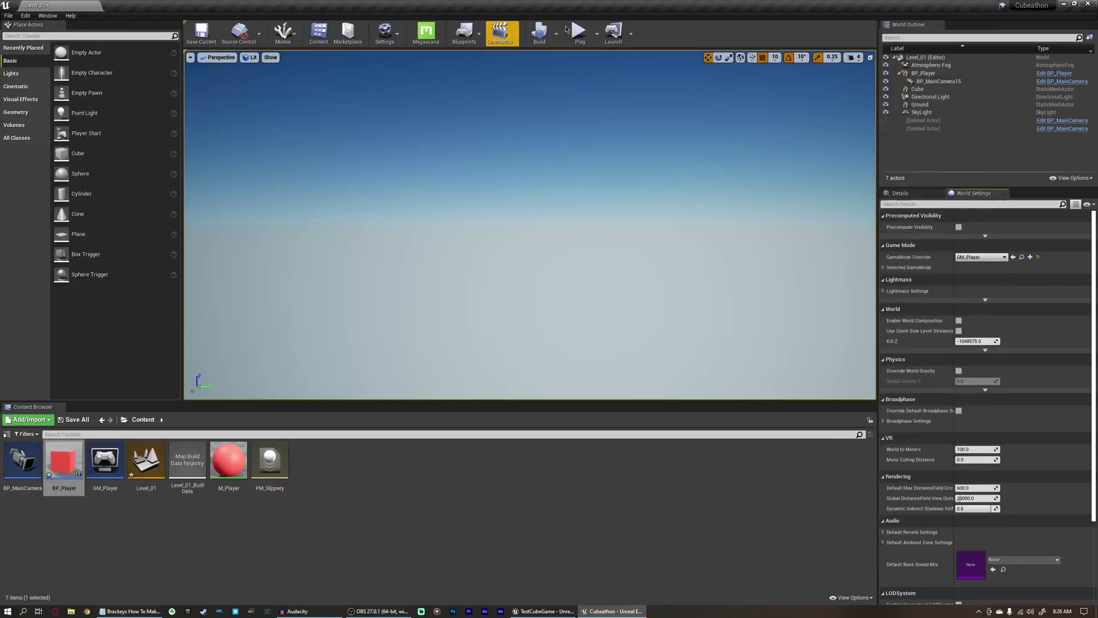
Play-test the level twice with the new lag speed, steering the cube sideways past the obstacle, and stop the session
click(579, 32)
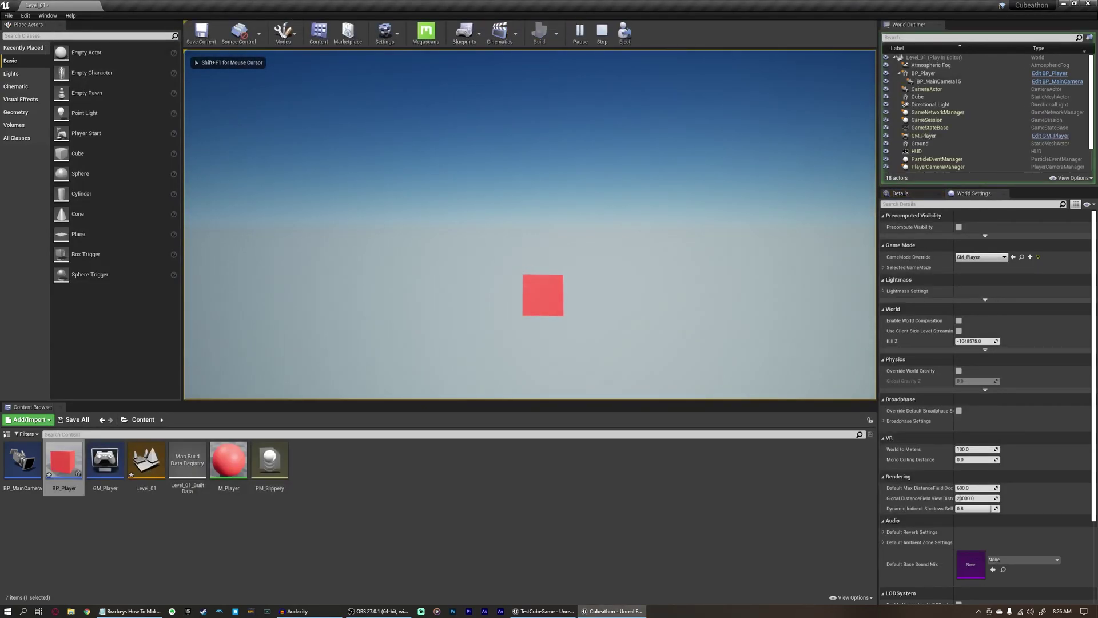
key(Escape)
click(580, 30)
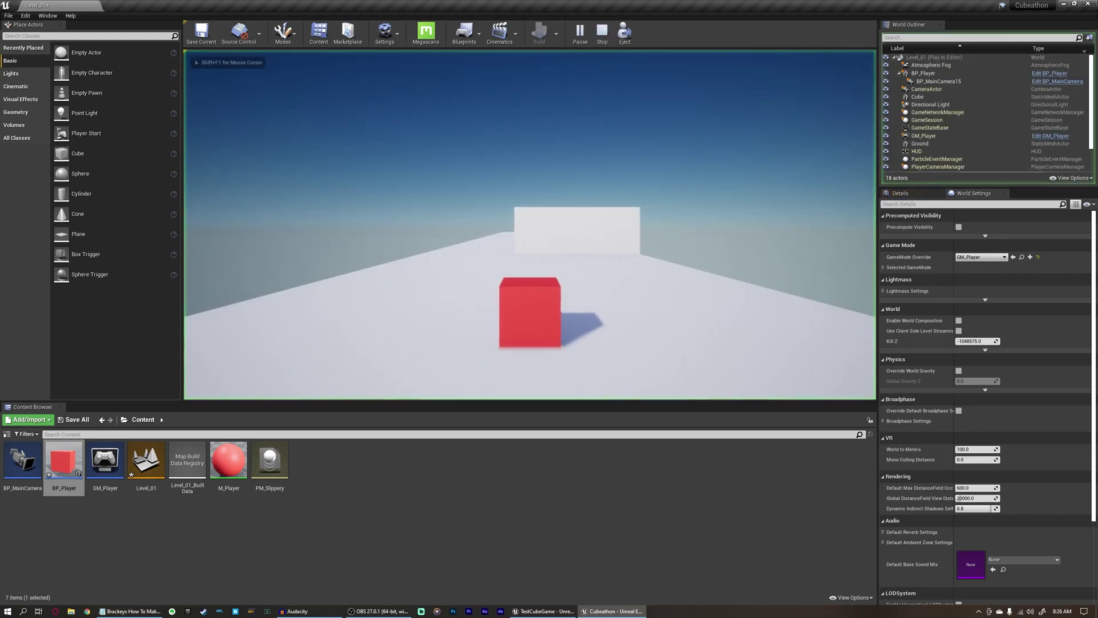
key(a)
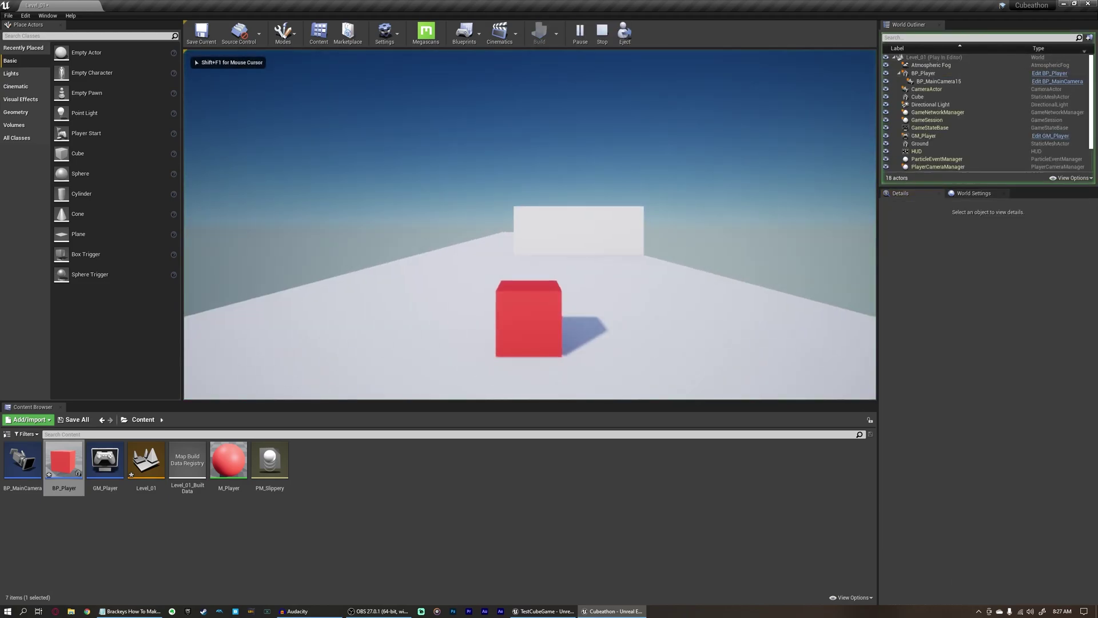
key(a)
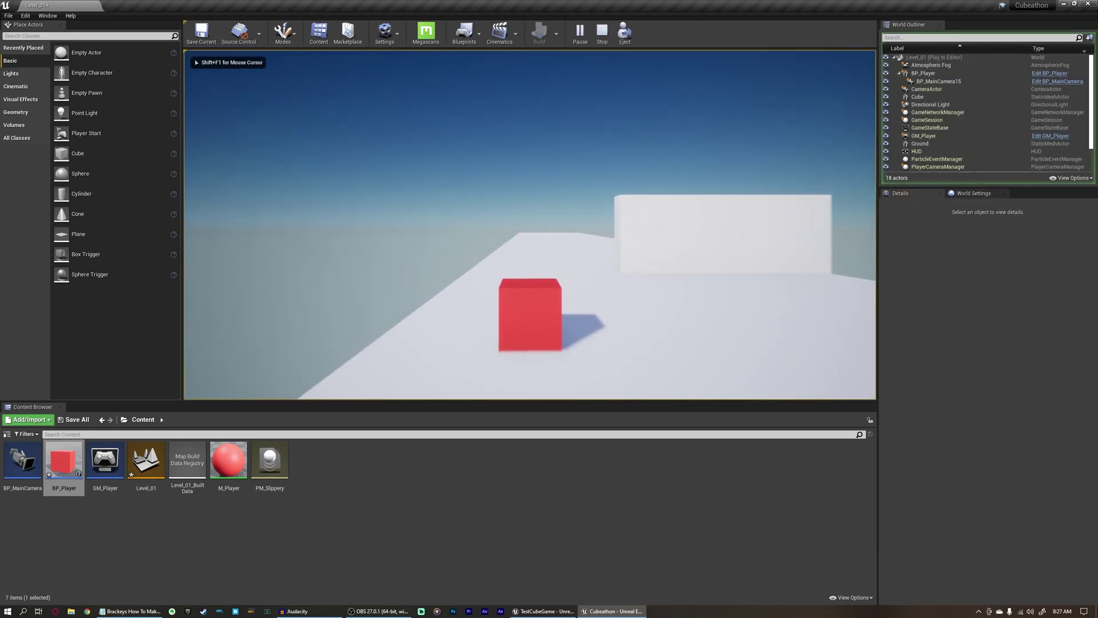
key(d)
key(a)
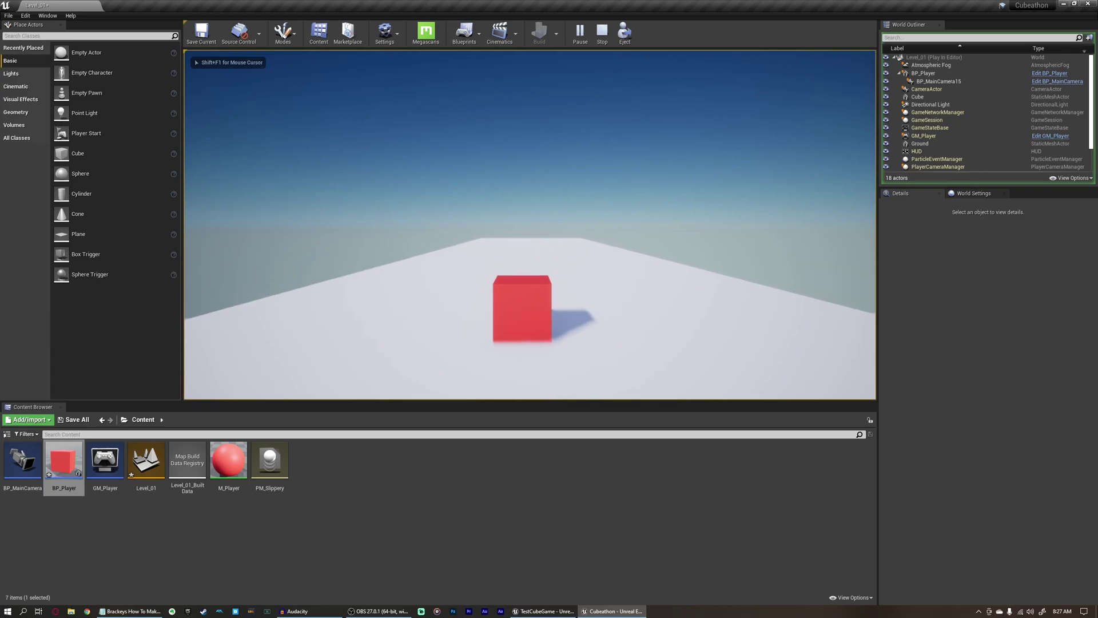
key(Escape)
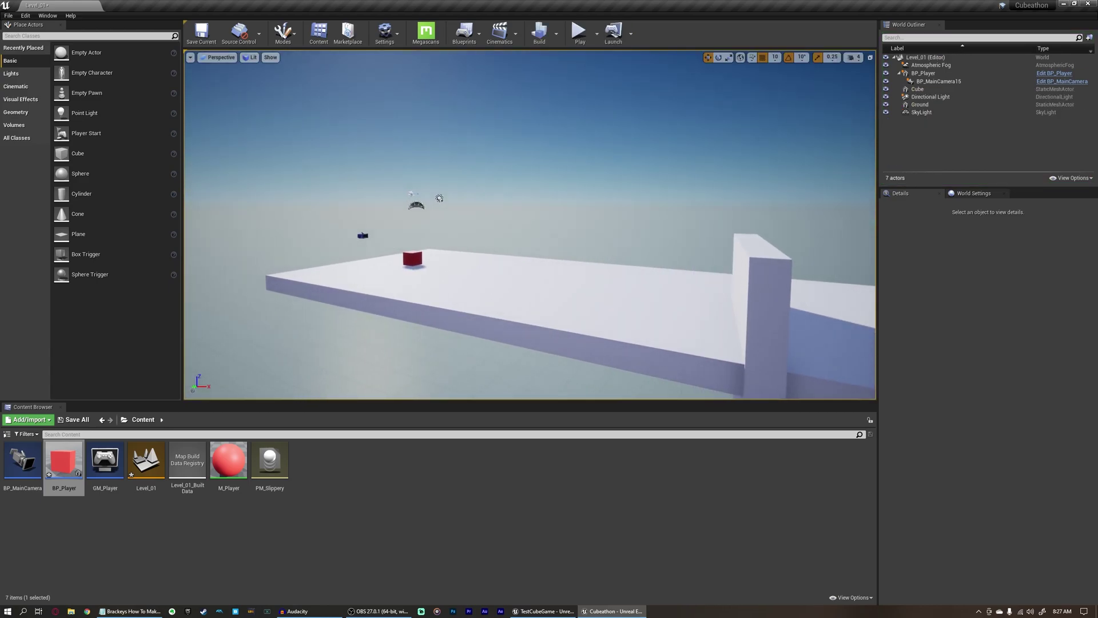
Select the player's camera in the level, open BP_MainCamera and filter its Camera Component's details by "motion"
key(w)
right_drag(530, 225, 480, 226)
click(415, 222)
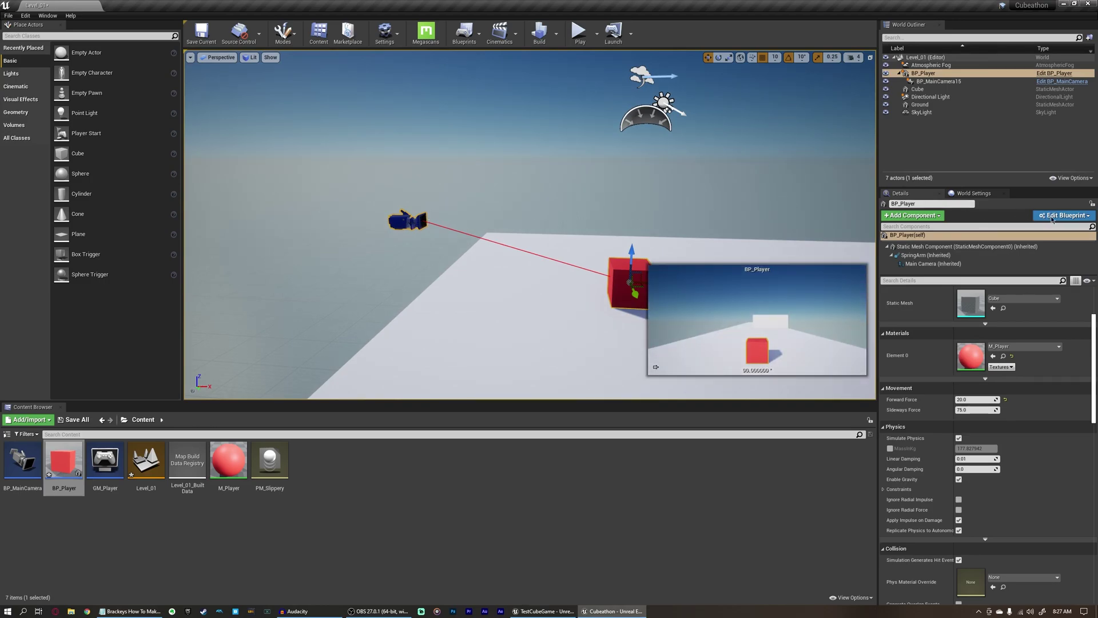
double_click(23, 470)
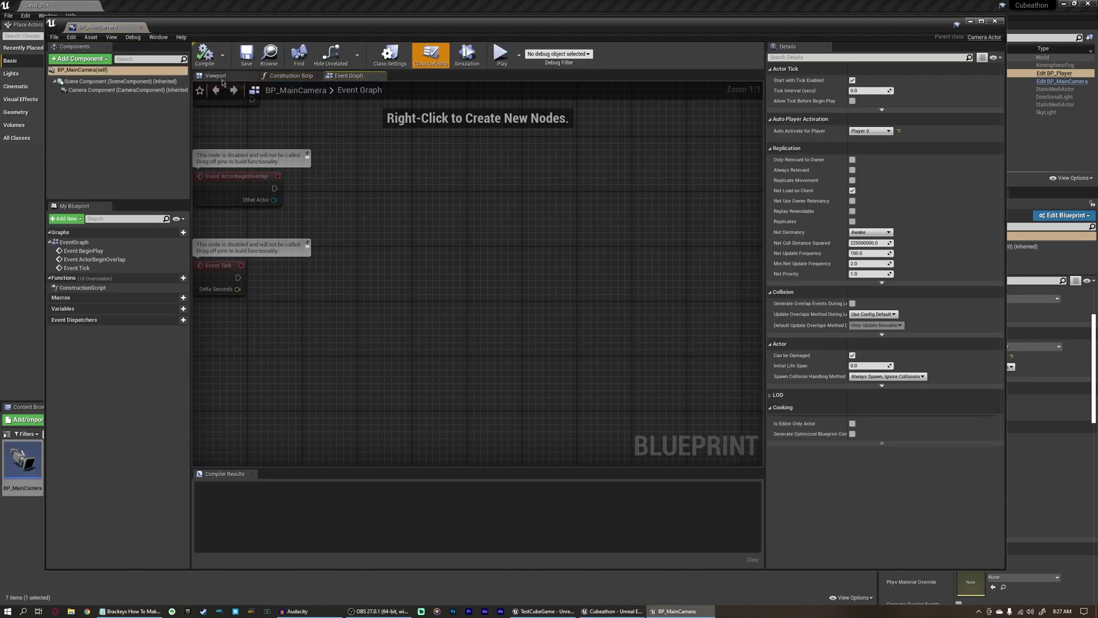
click(222, 80)
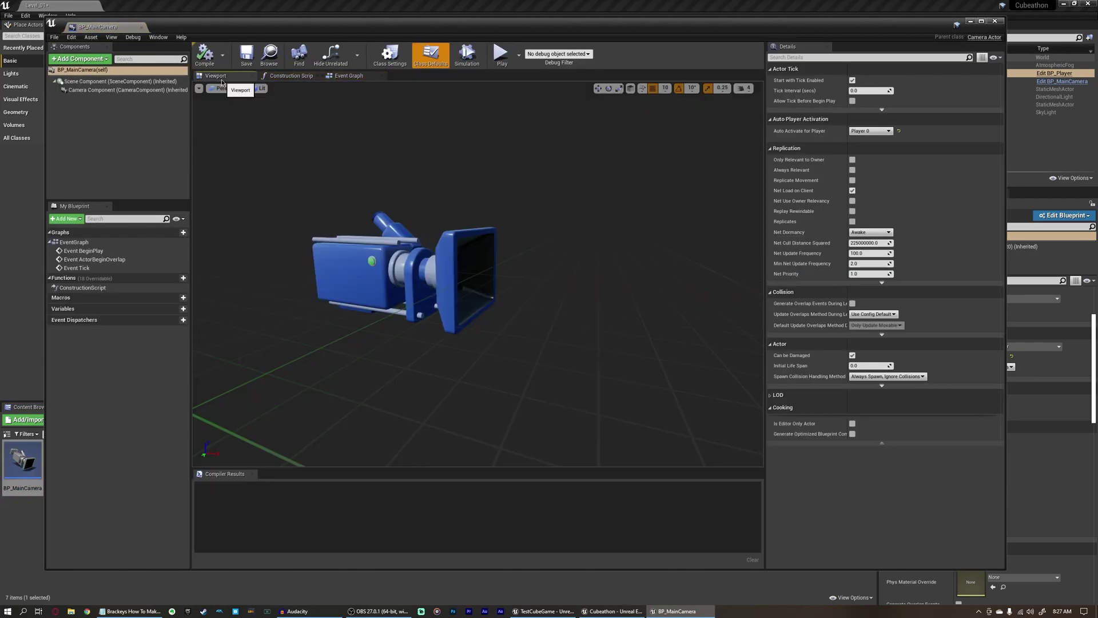
click(89, 90)
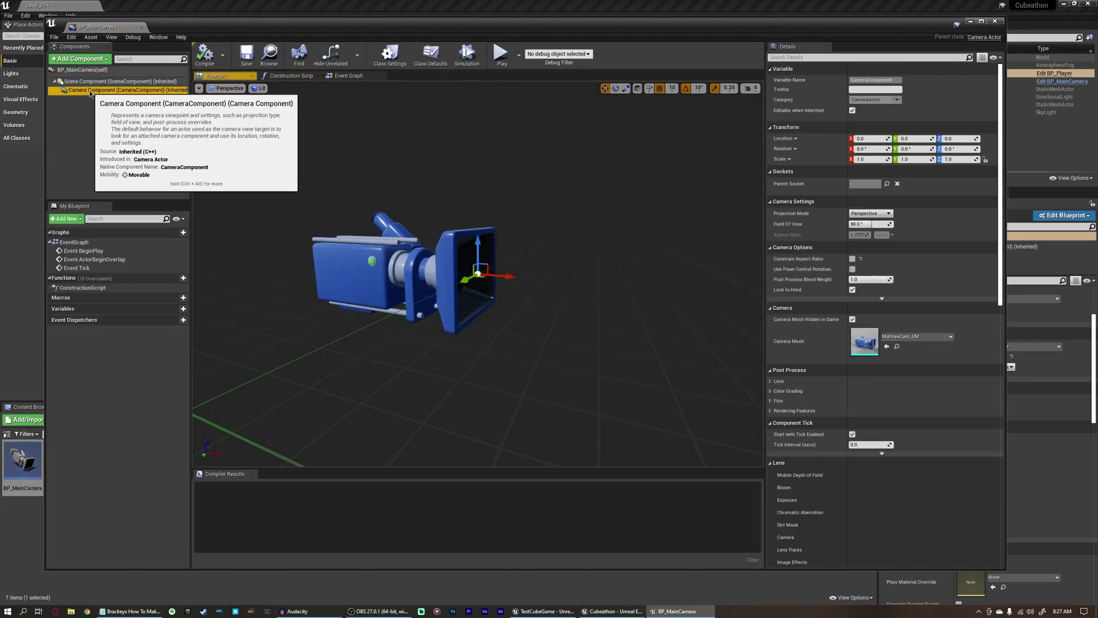
click(780, 57)
text(motion)
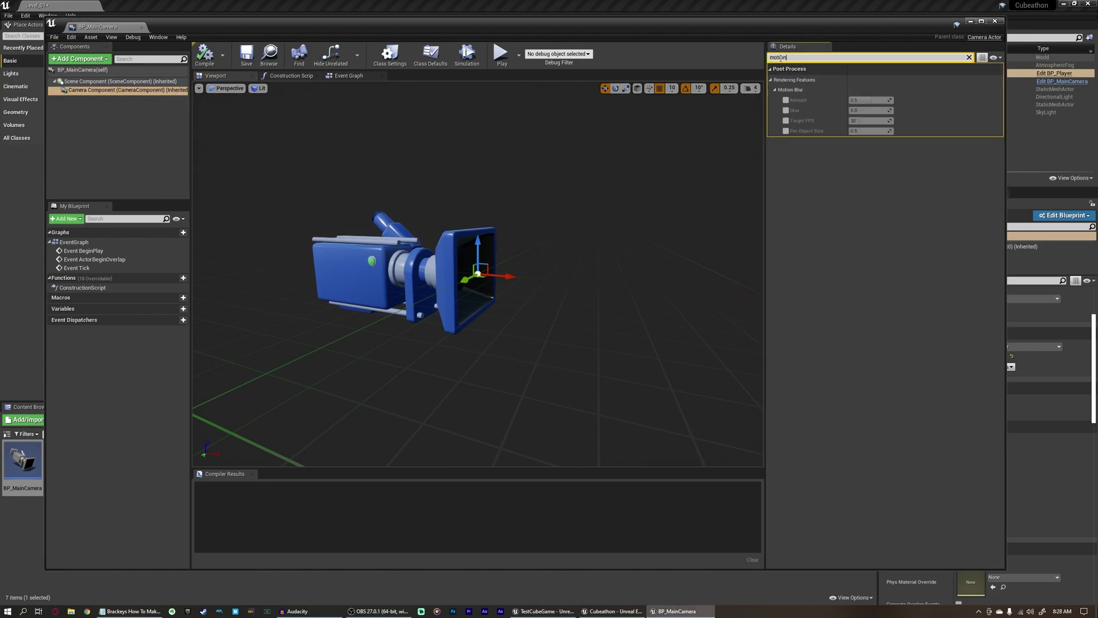
Override the Camera Component's motion blur Amount, Max and Target FPS, setting Max to 1.0 and Target FPS to 120
click(786, 110)
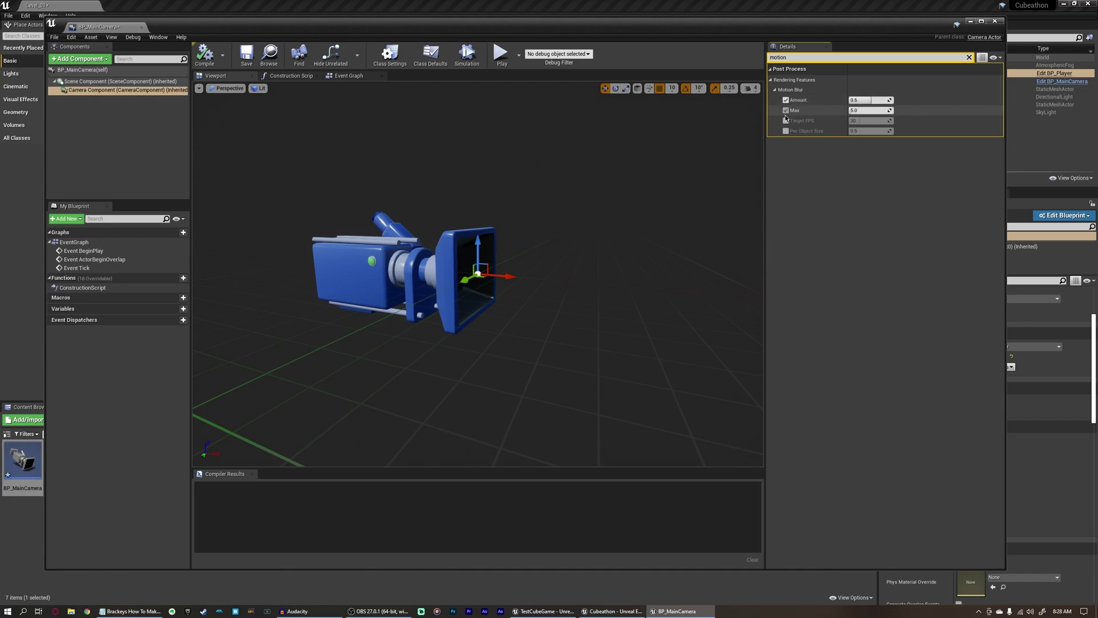
click(787, 121)
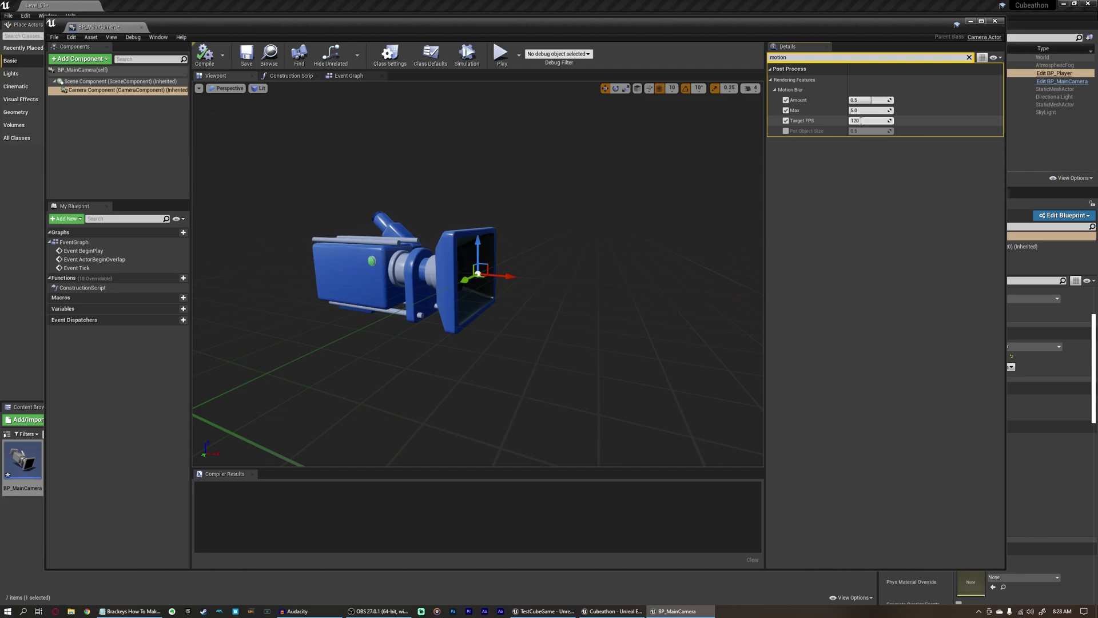
click(856, 120)
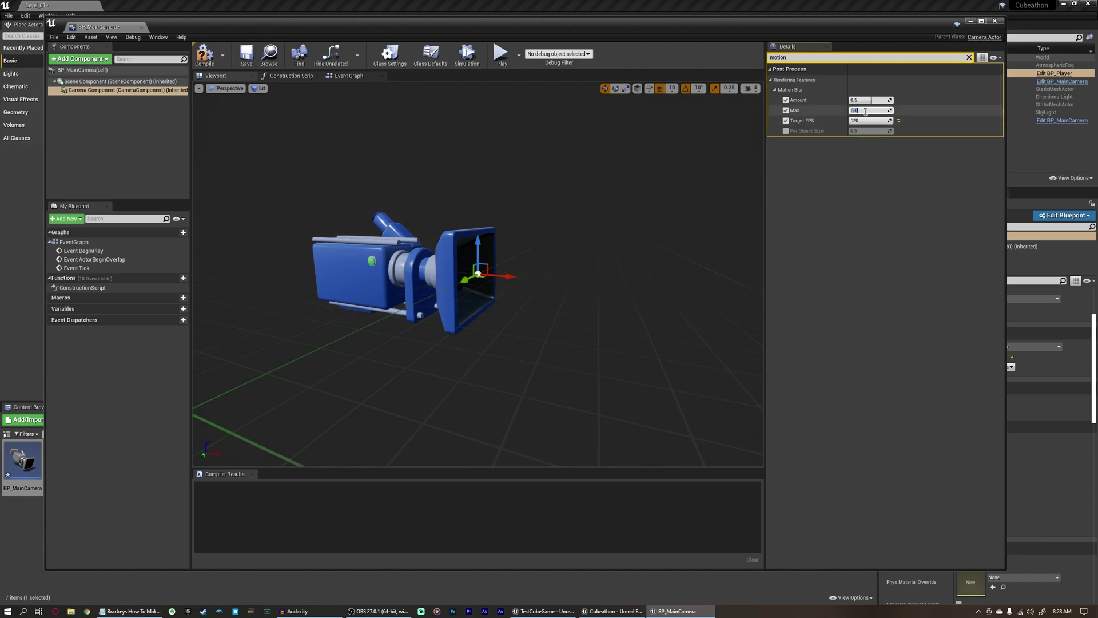
key(Return)
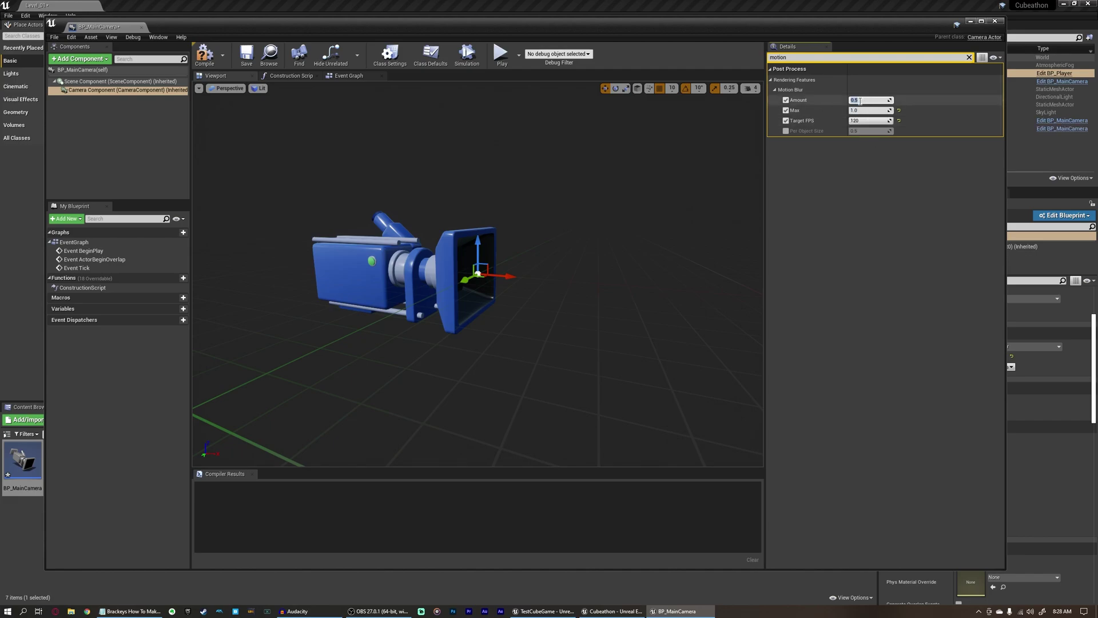
Clear the details filter, compile BP_MainCamera and close its editor
click(212, 63)
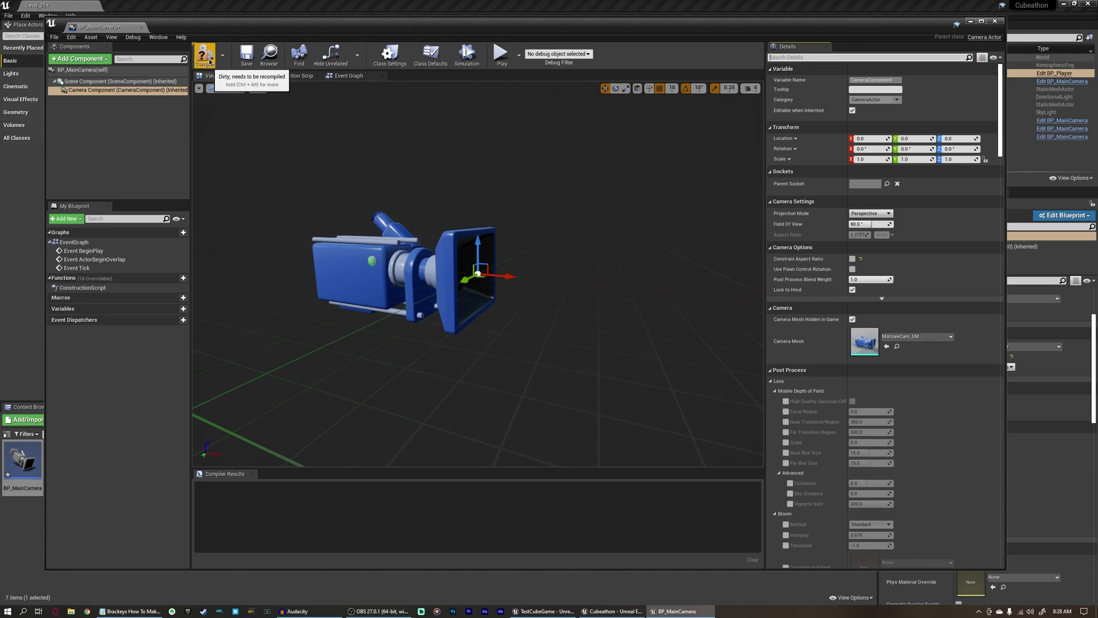
click(209, 61)
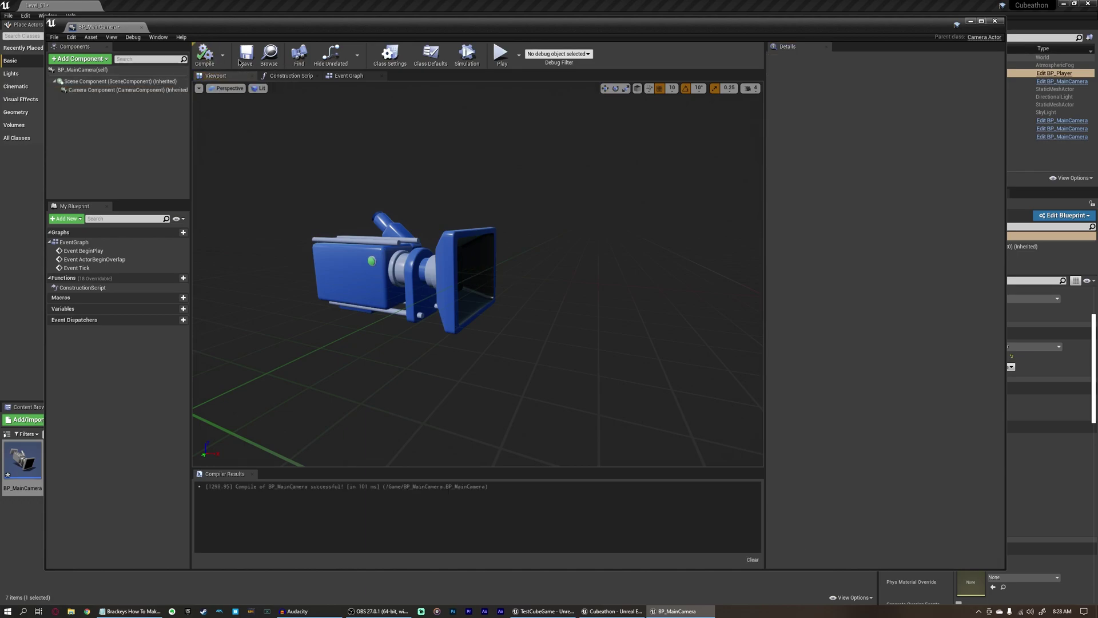
click(993, 22)
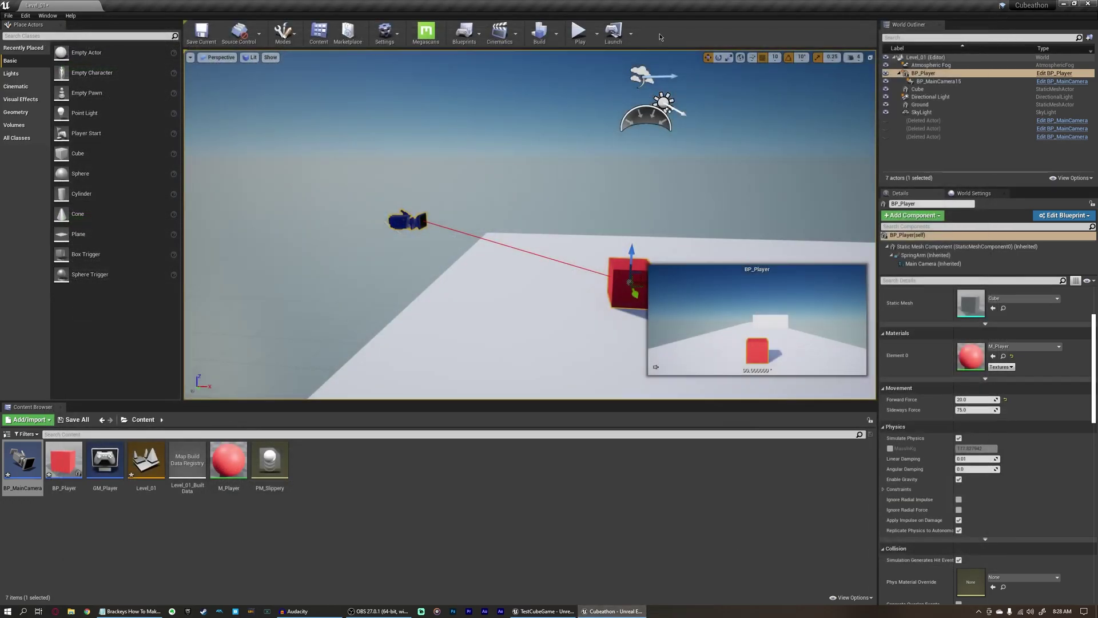
Play-test the level with the new motion blur, steering the cube from side to side past the obstacle, and stop the session
click(580, 33)
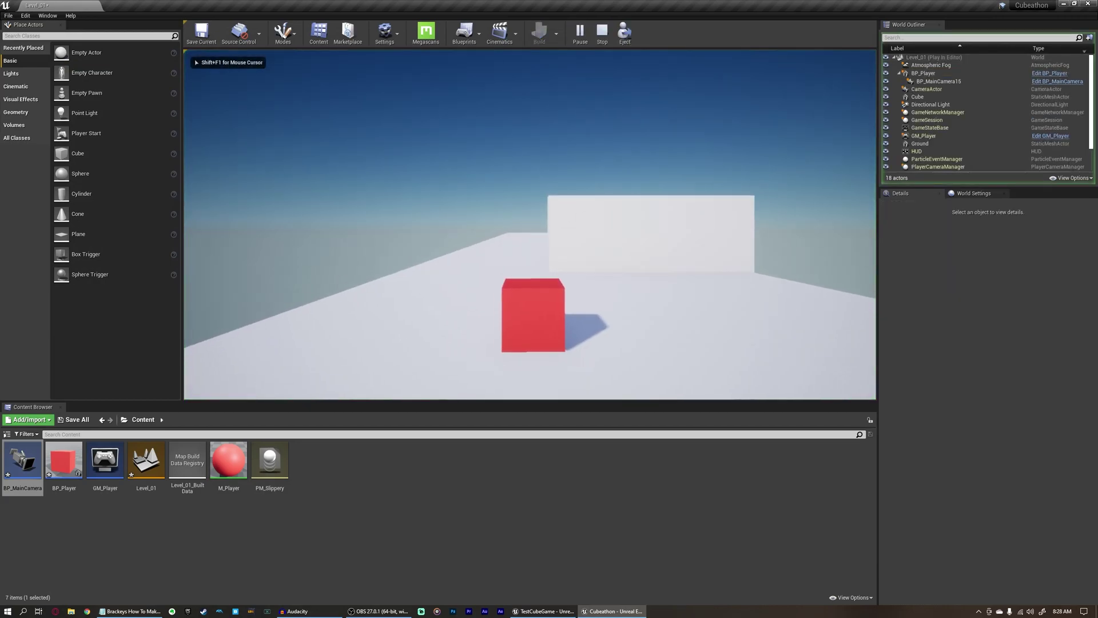
key(d)
key(a)
key(d)
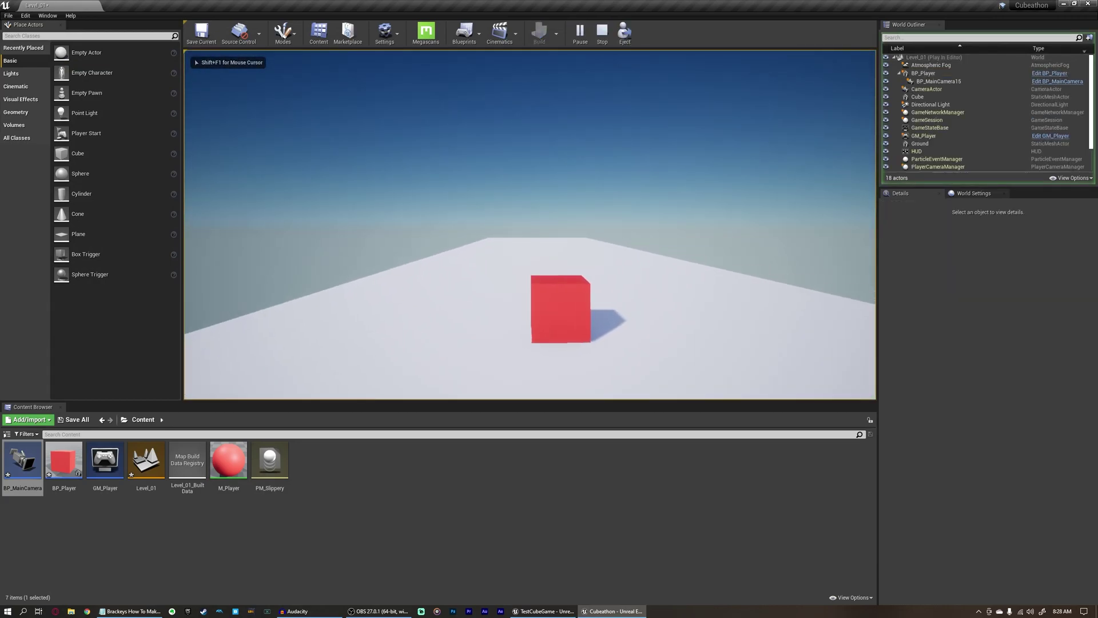
key(a)
key(Escape)
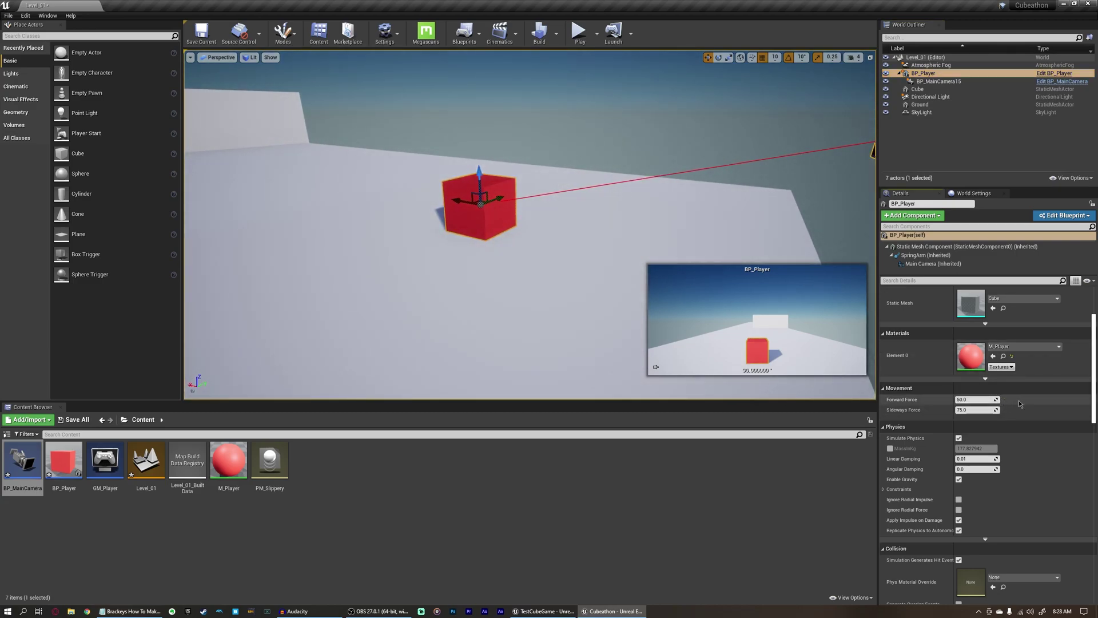
Run the level again to check the camera following the player cube from the start, and stop the session
key(alt+p)
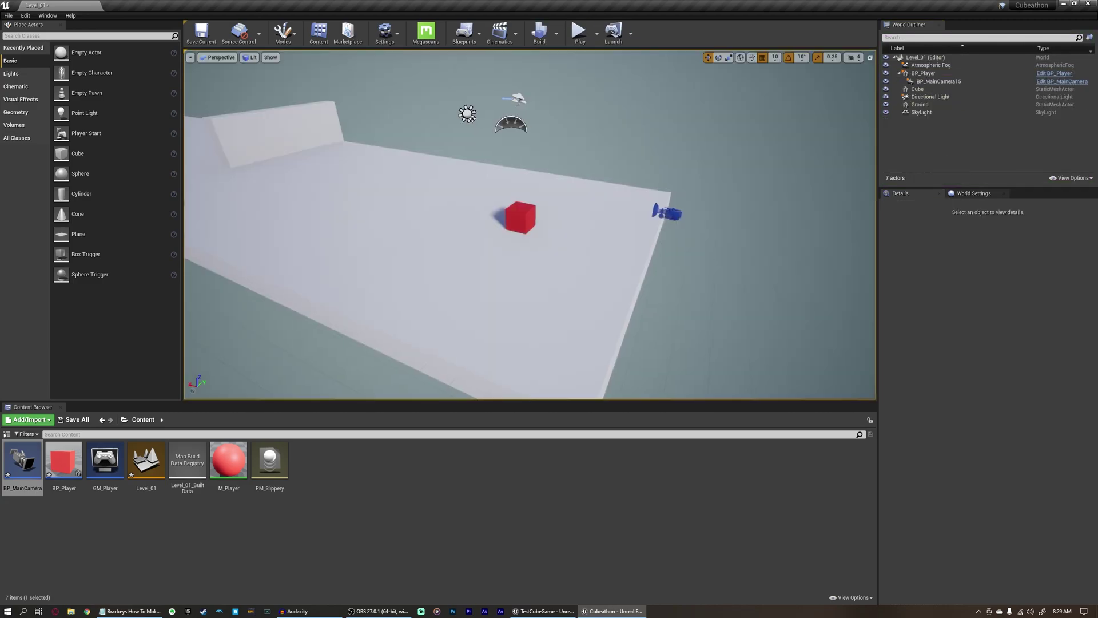
right_drag(630, 154, 629, 155)
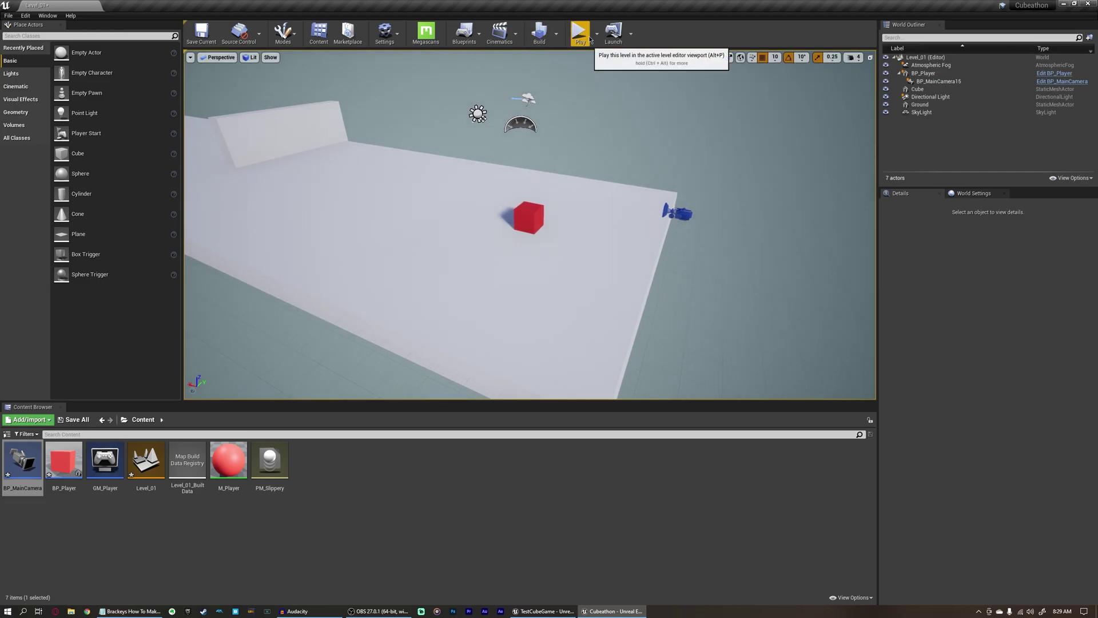
click(584, 39)
key(Escape)
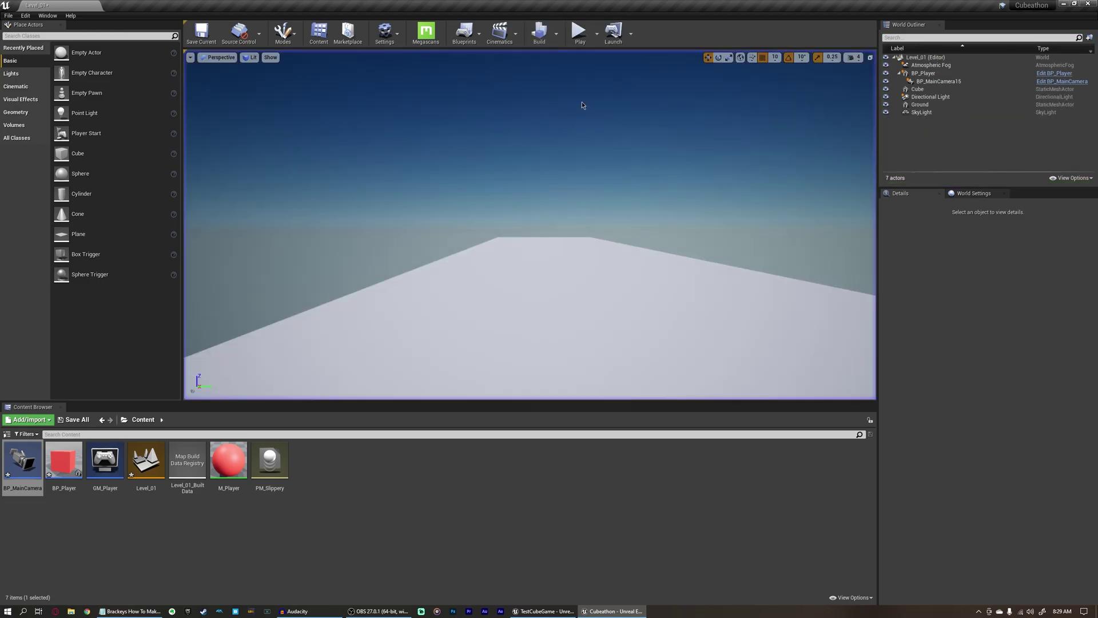
Select the Ground and edit its X scale to adjust the track's length
right_drag(583, 106, 581, 140)
click(577, 224)
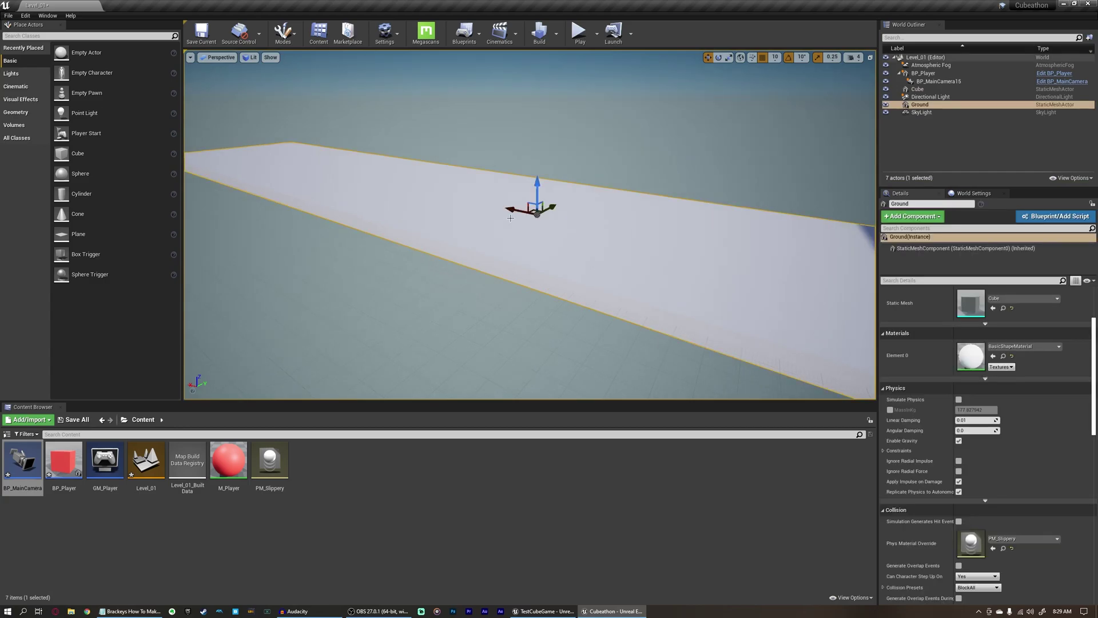
right_drag(576, 225, 577, 224)
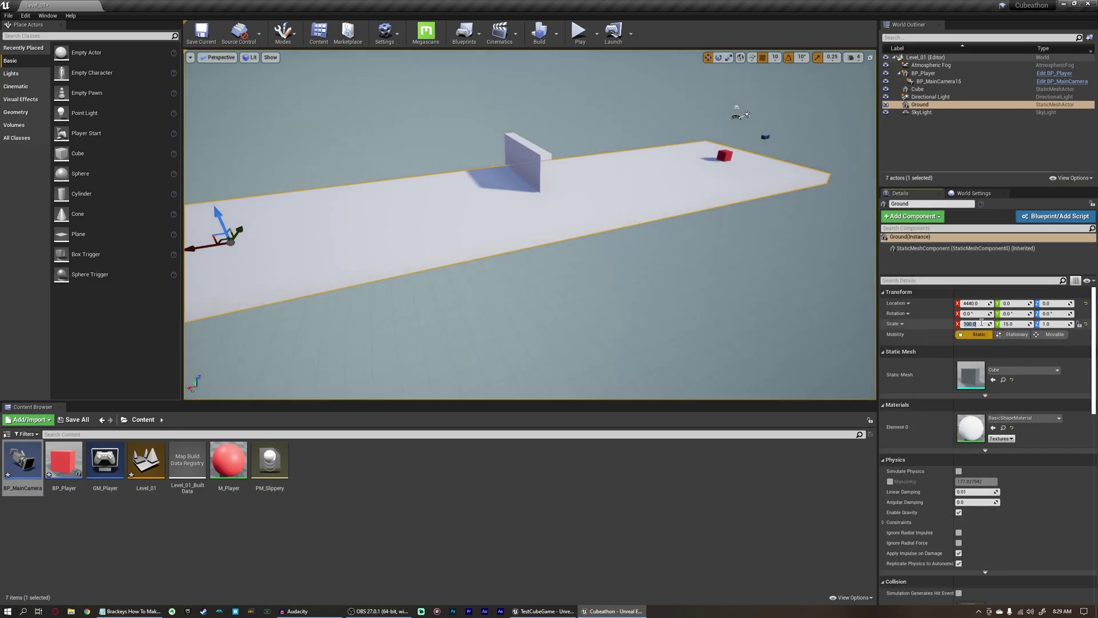
click(982, 323)
text(50.0)
key(Return)
Make two copies of the obstacle cube, spaced farther along the track on the X axis
right_drag(710, 209, 711, 210)
click(690, 189)
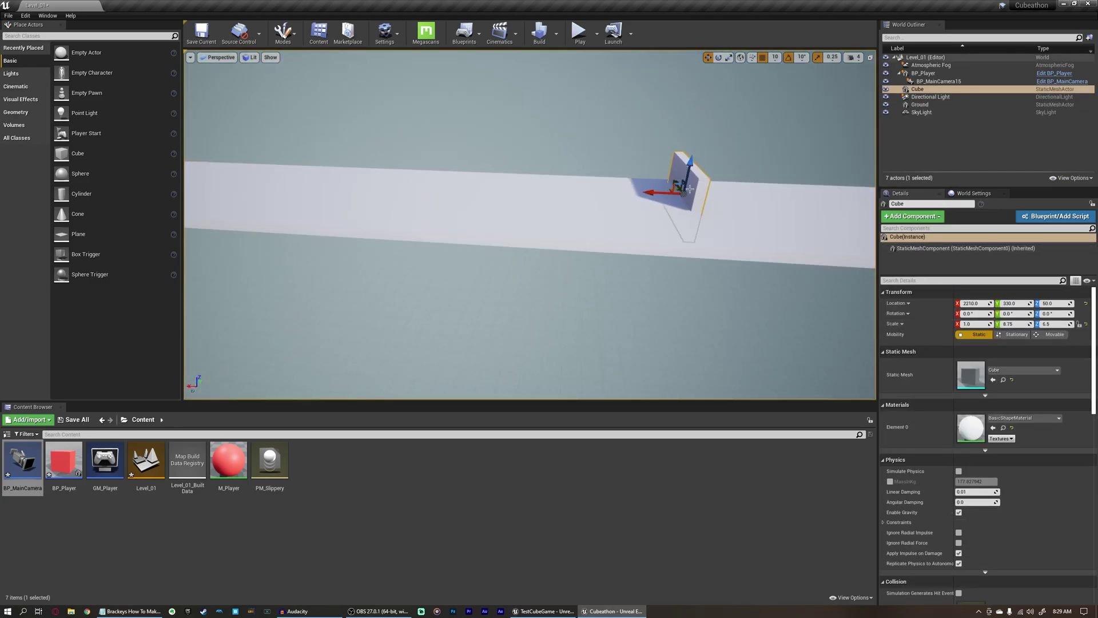
alt+drag(658, 194, 446, 192)
Play-test the level with the additional obstacles, stop the session and focus the viewport on BP_Player
click(580, 31)
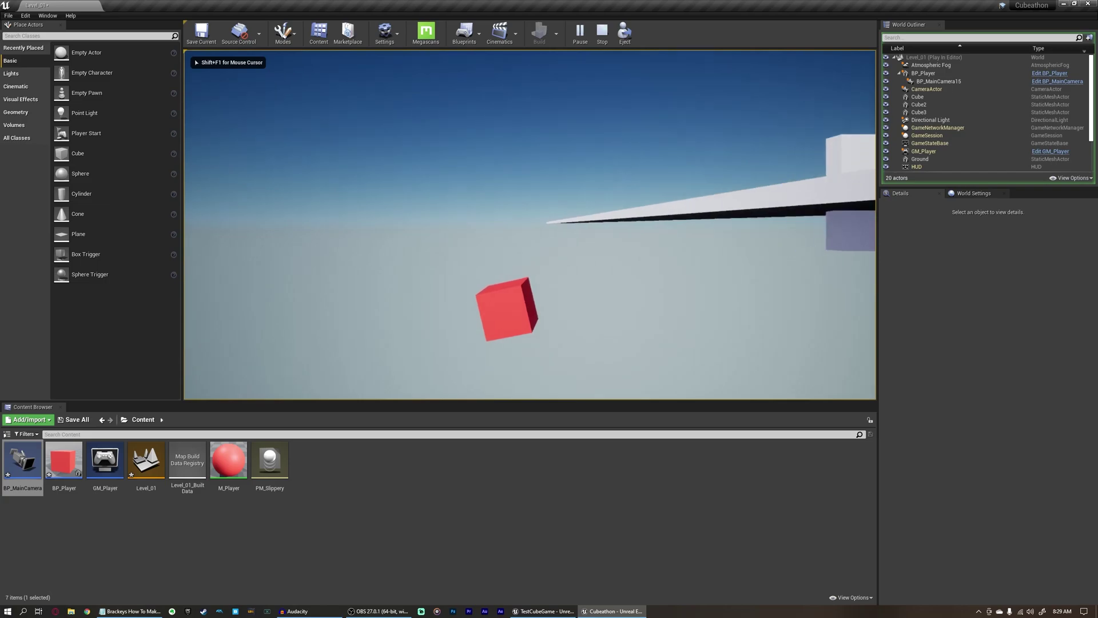
key(Escape)
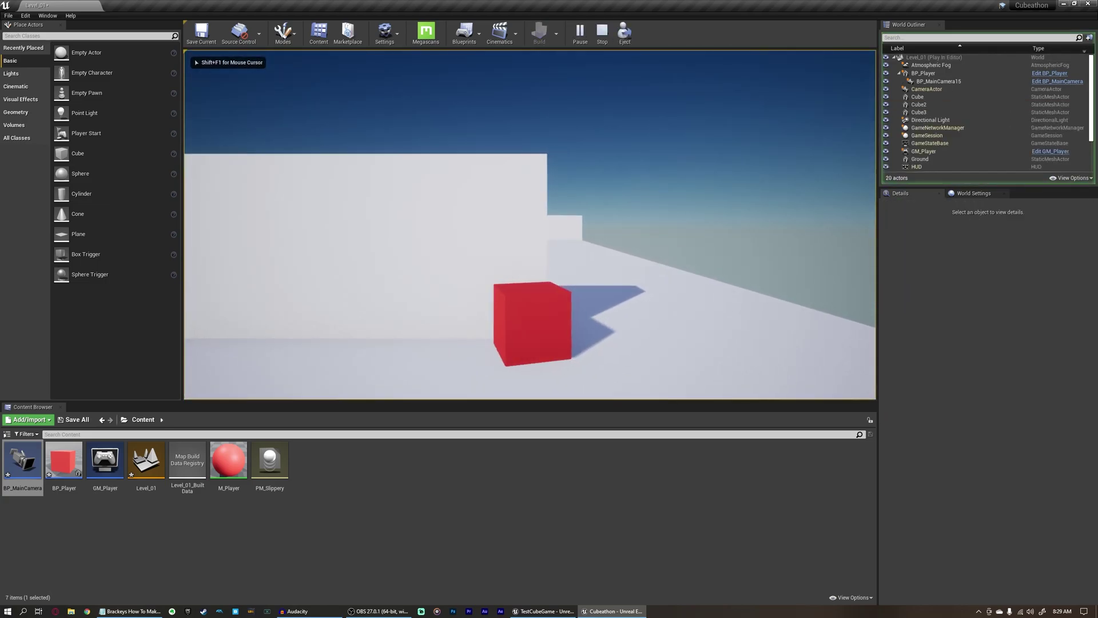
key(Escape)
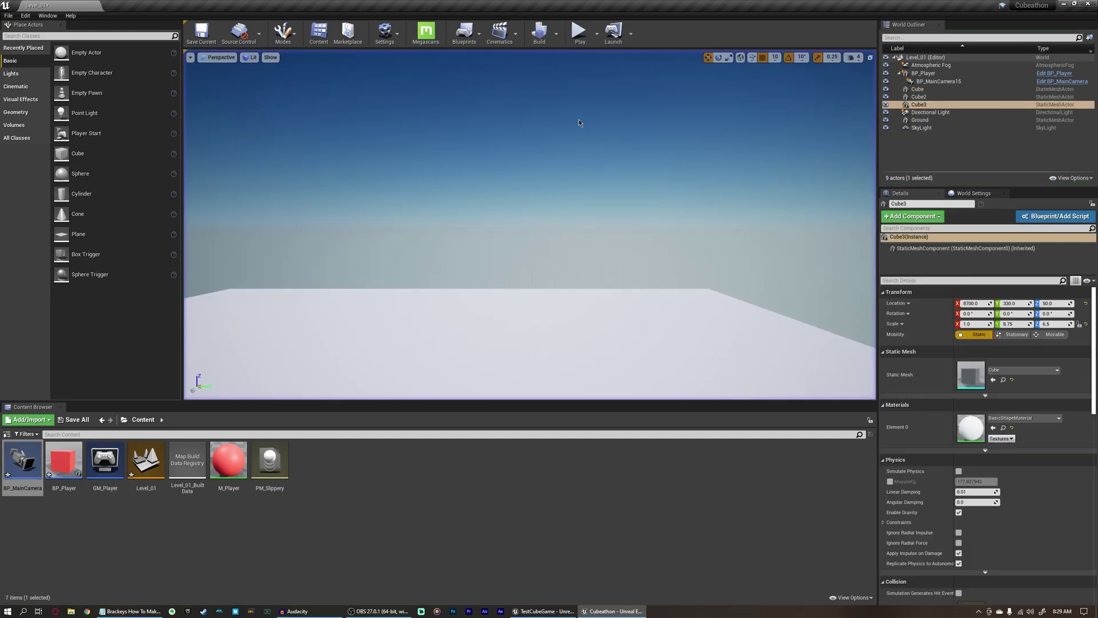
double_click(922, 73)
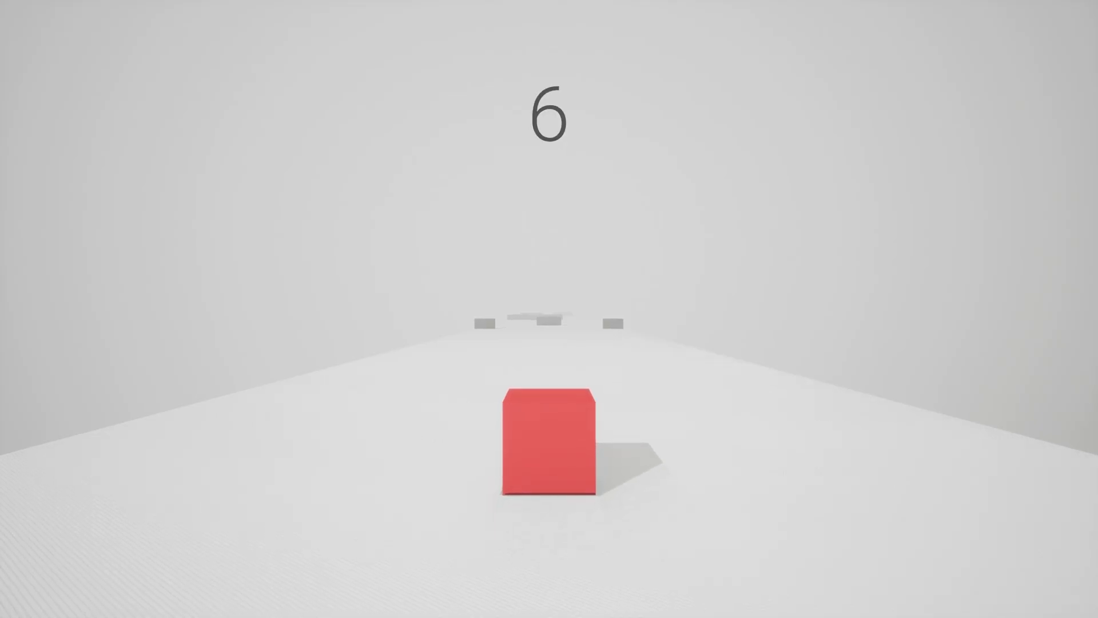
key(d)
key(a)
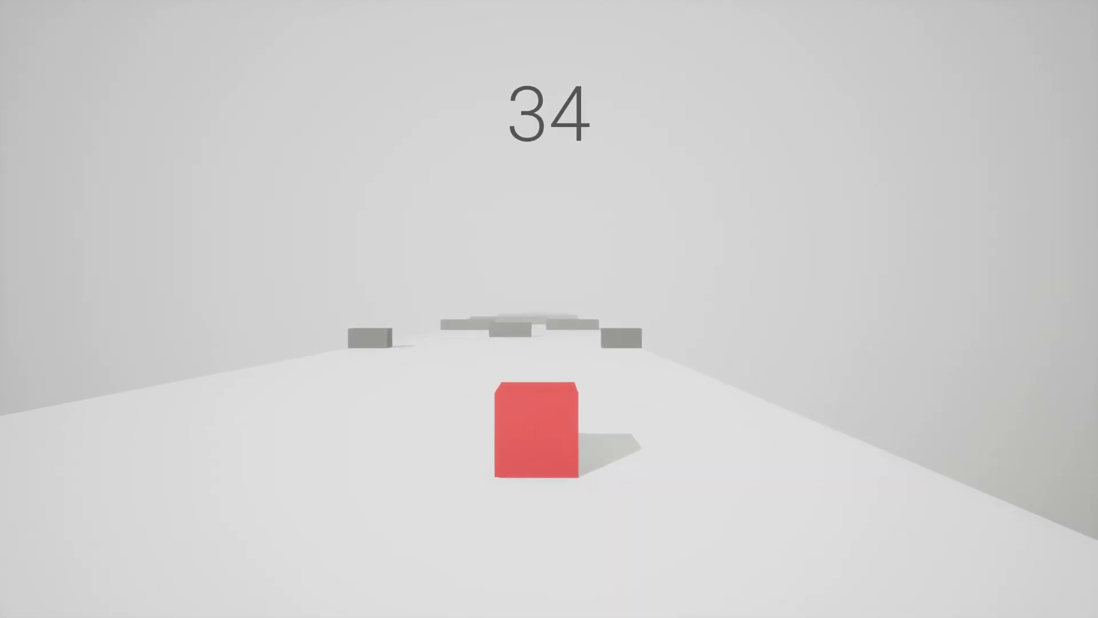
key(d)
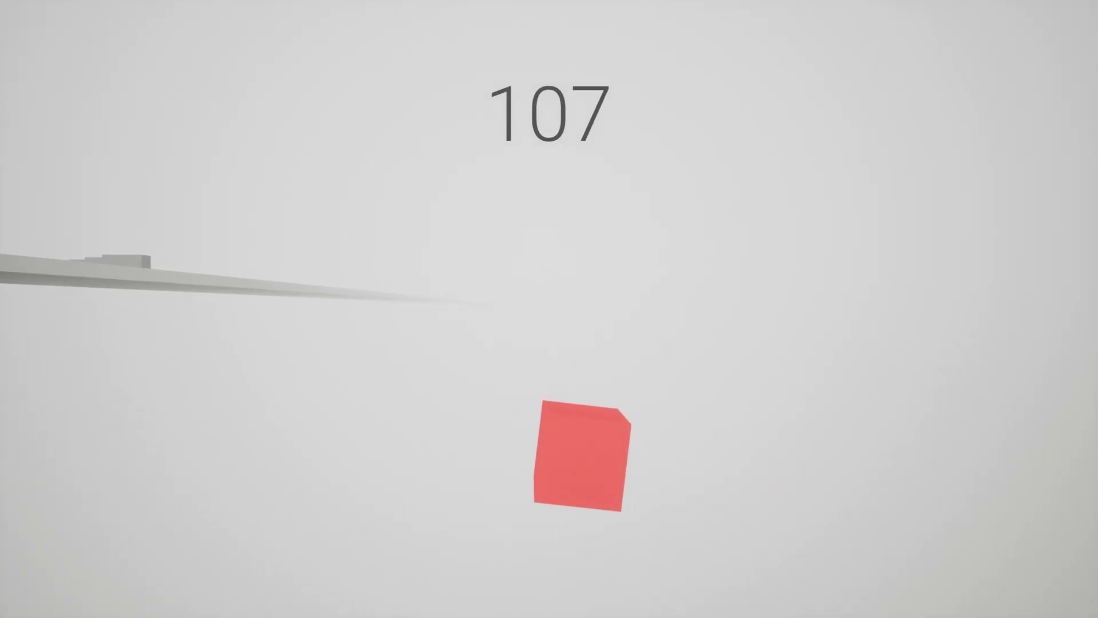
key(d)
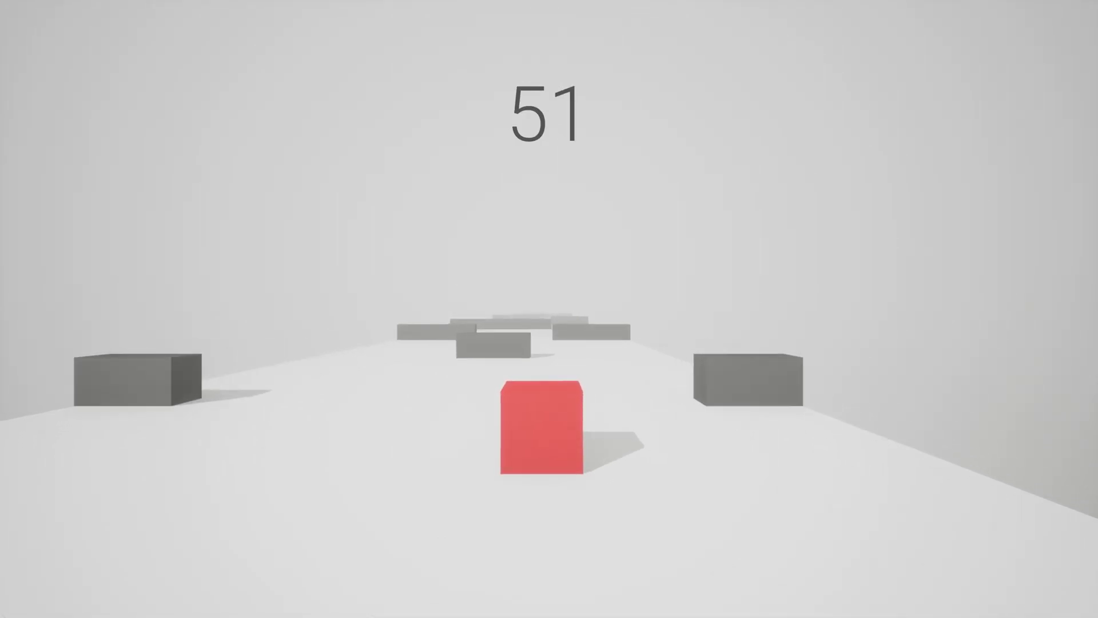